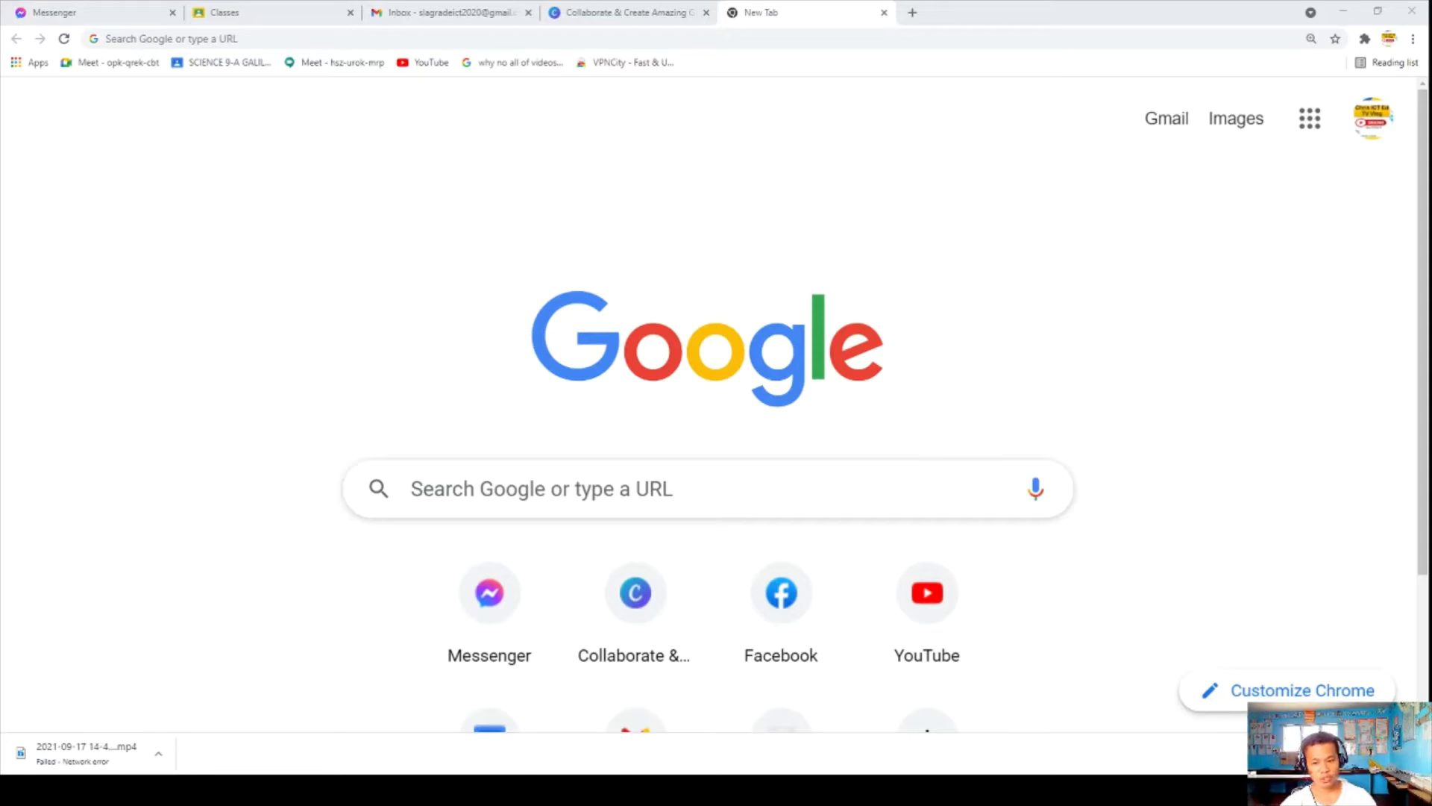
Load canva.com and log in using a Google account.
{"action": "left_click", "coordinate": [618, 39]}
{"action": "type", "text": "canv"}
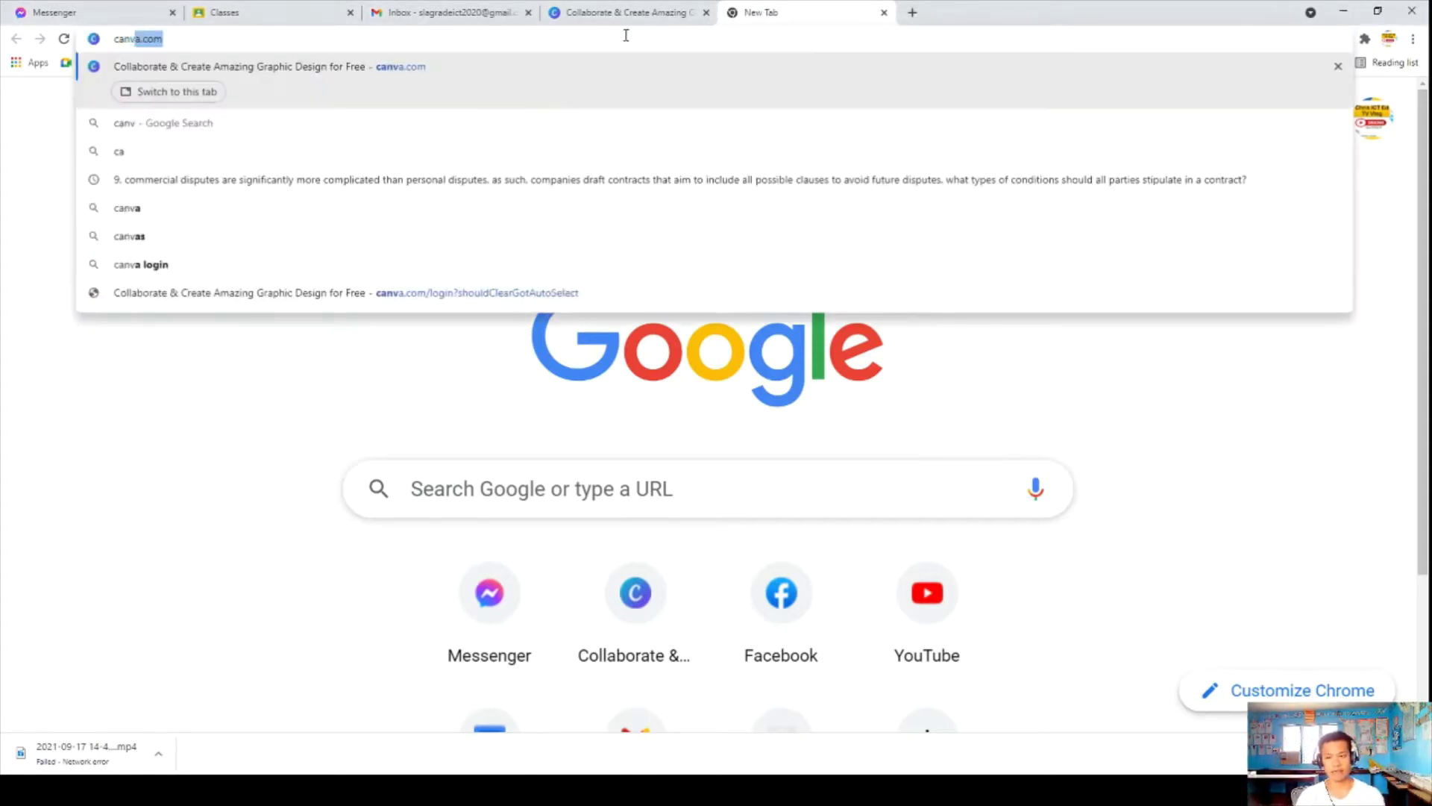
{"action": "type", "text": "a.com"}
{"action": "key", "text": "Return"}
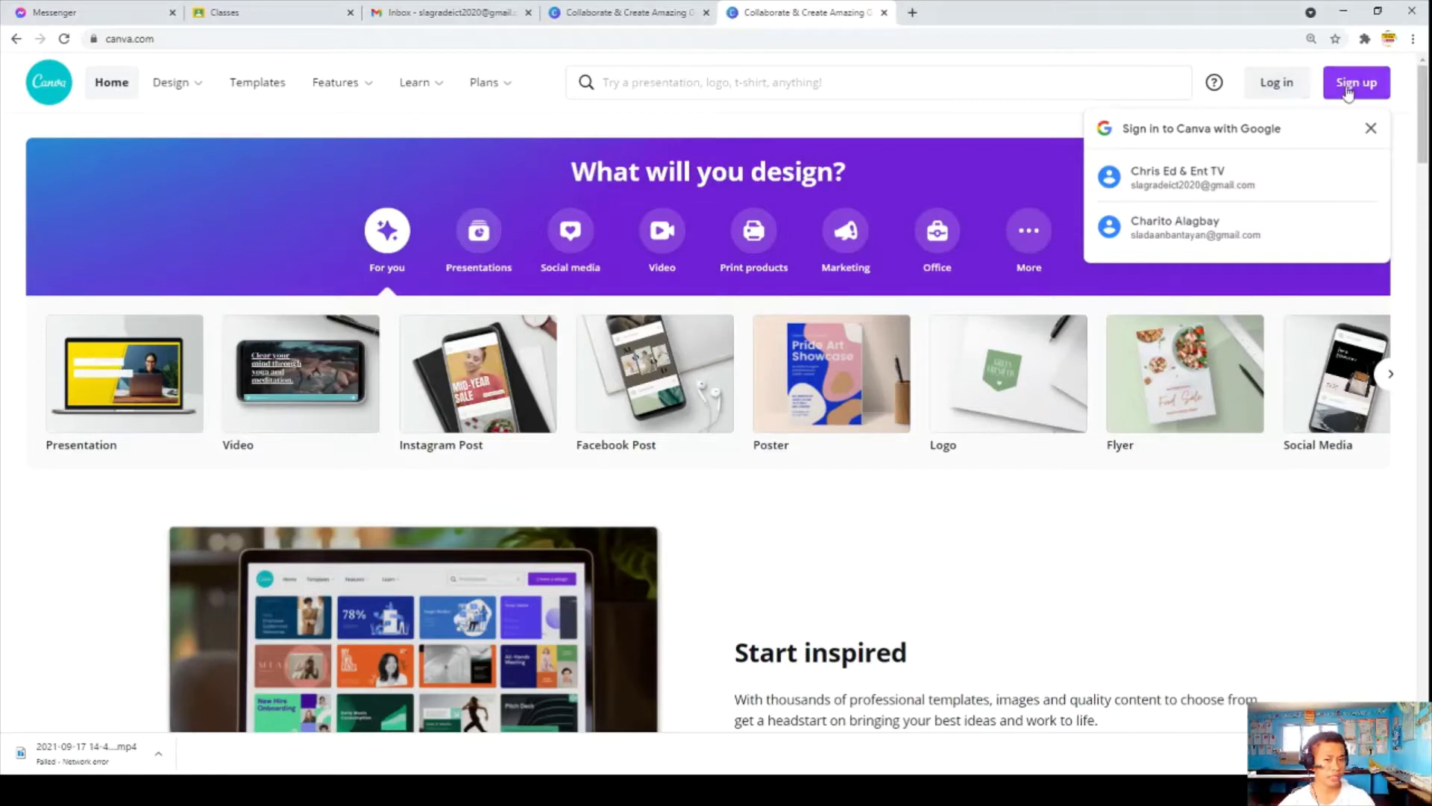
{"action": "left_click", "coordinate": [1281, 91]}
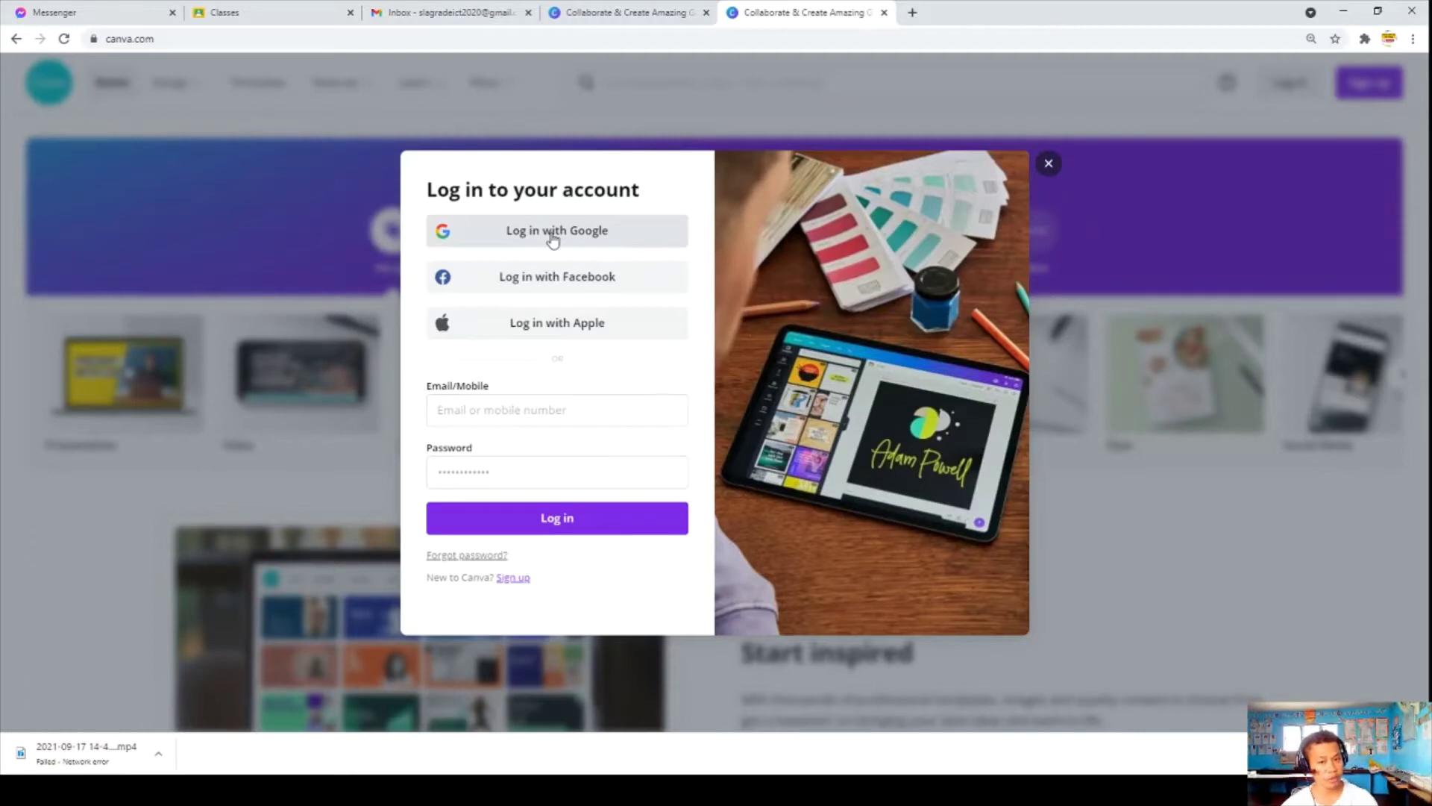
{"action": "left_click", "coordinate": [552, 237]}
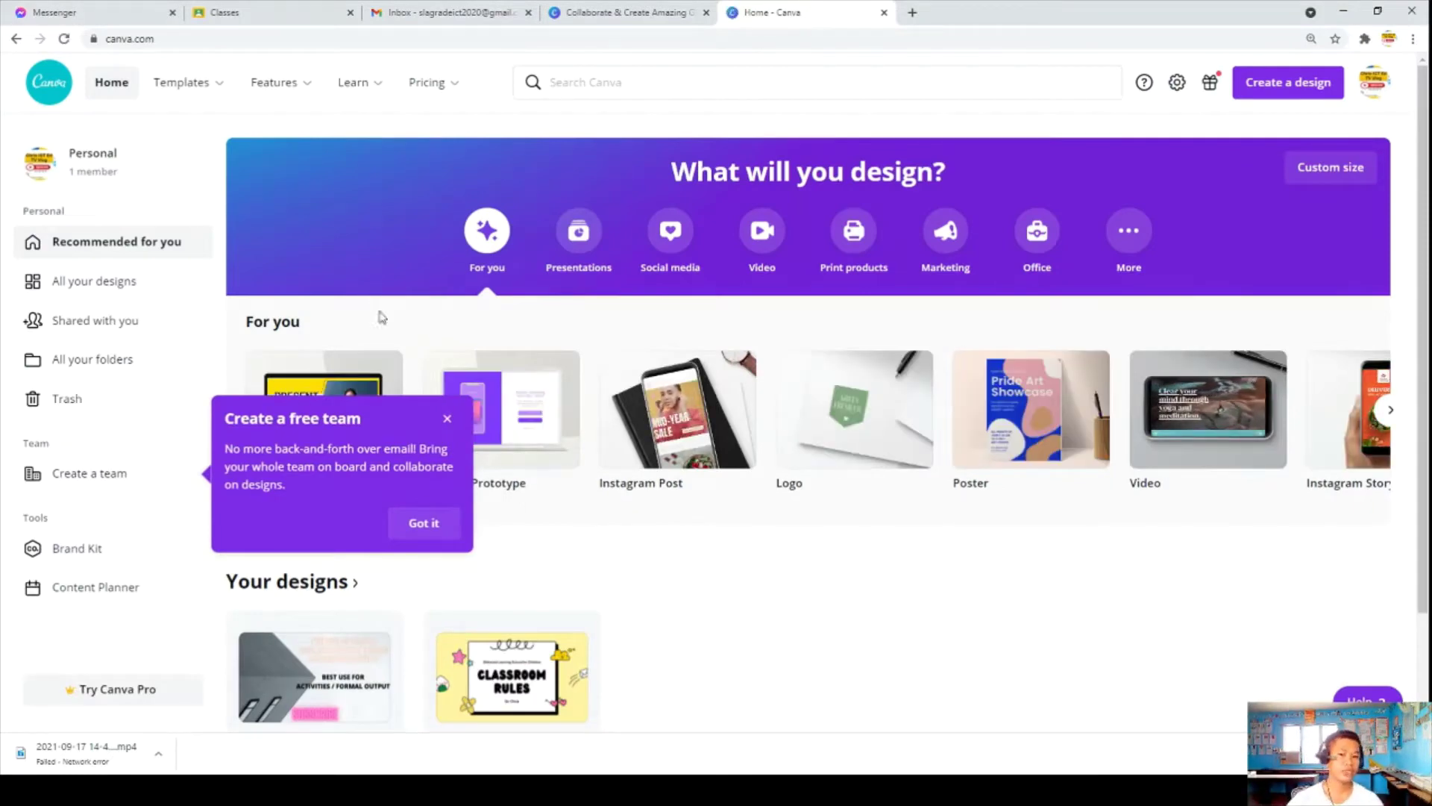
Dismiss the team tip and failed download notice, then view Presentation and Social media types.
{"action": "left_click", "coordinate": [433, 521]}
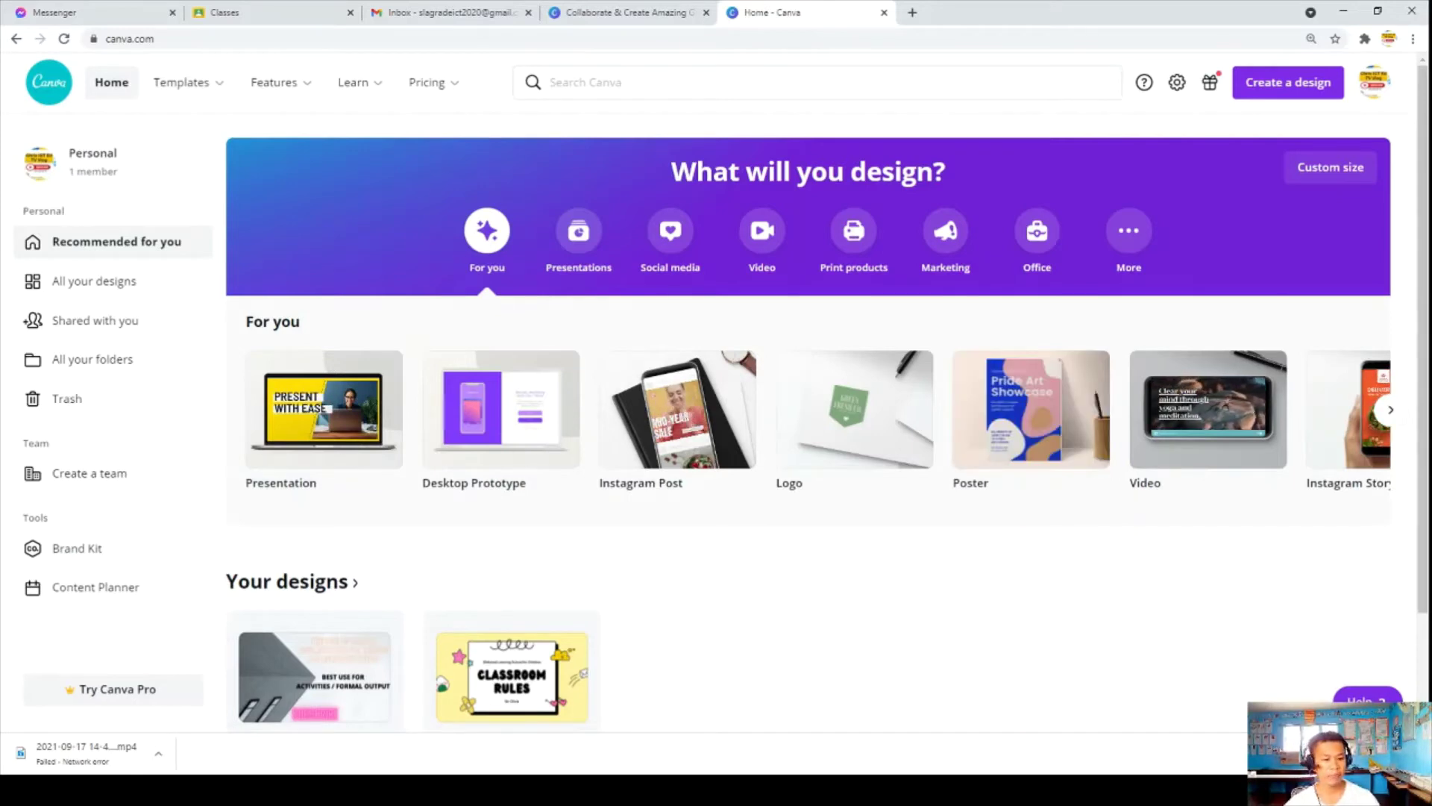
{"action": "left_click", "coordinate": [1415, 753]}
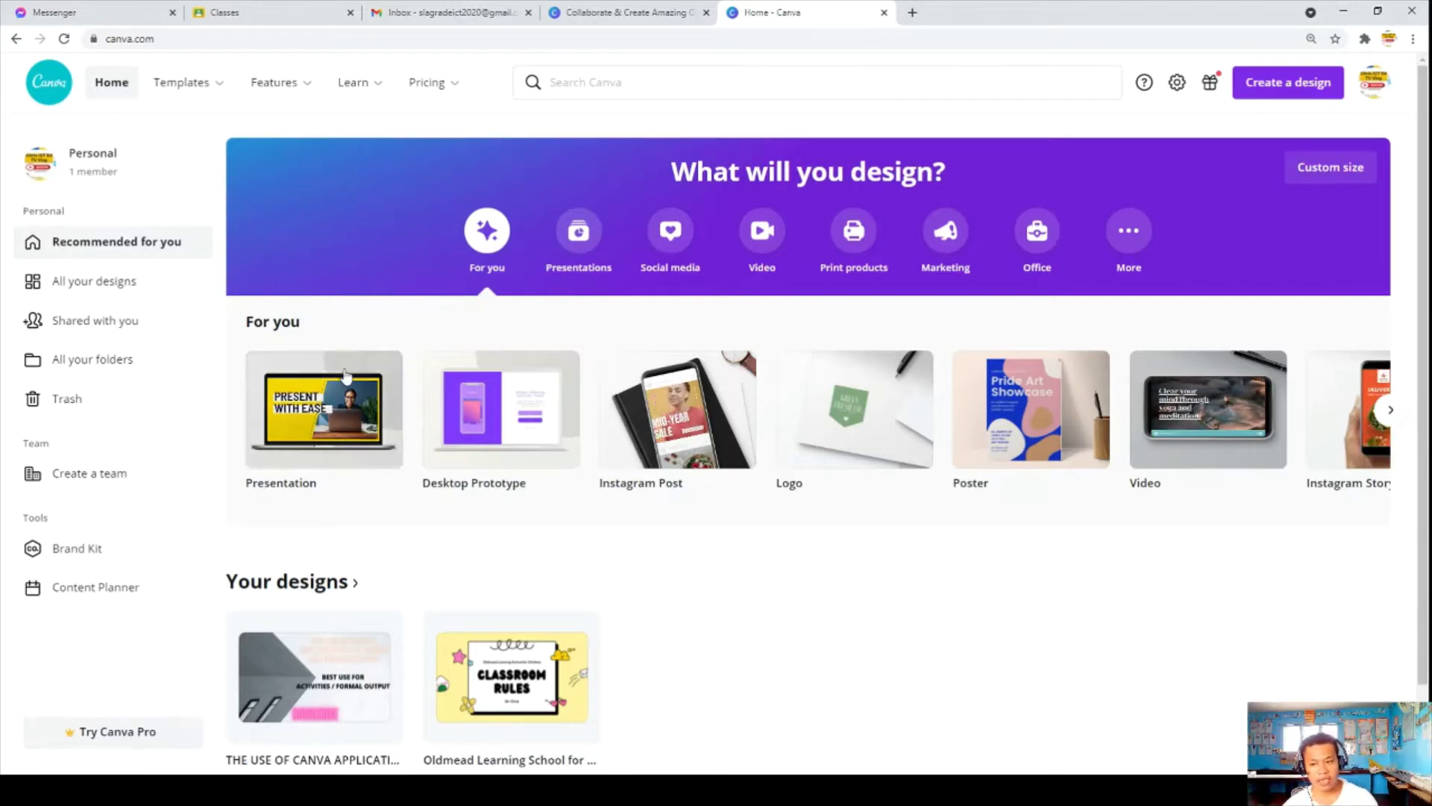
{"action": "mouse_move", "coordinate": [278, 400]}
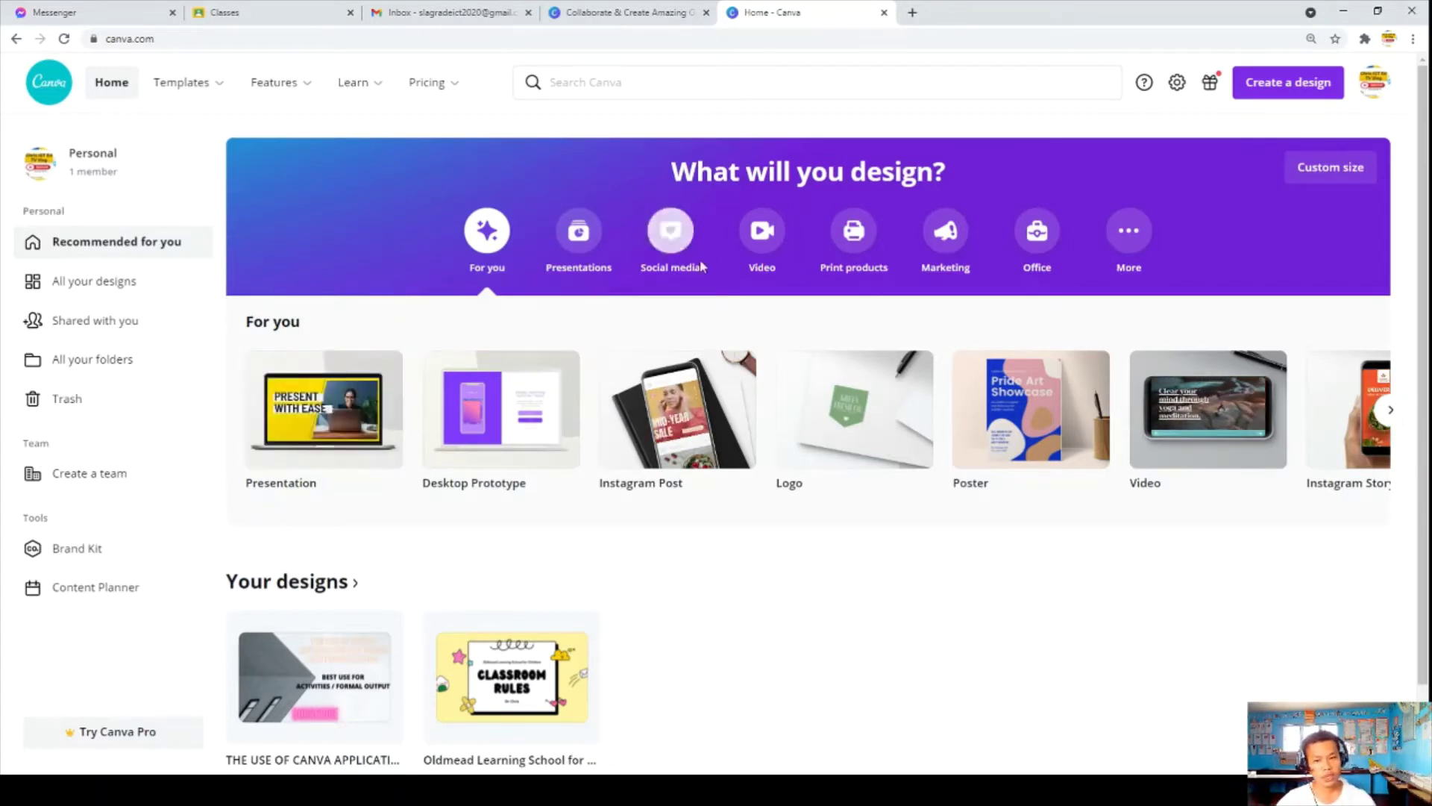
{"action": "left_click", "coordinate": [576, 235]}
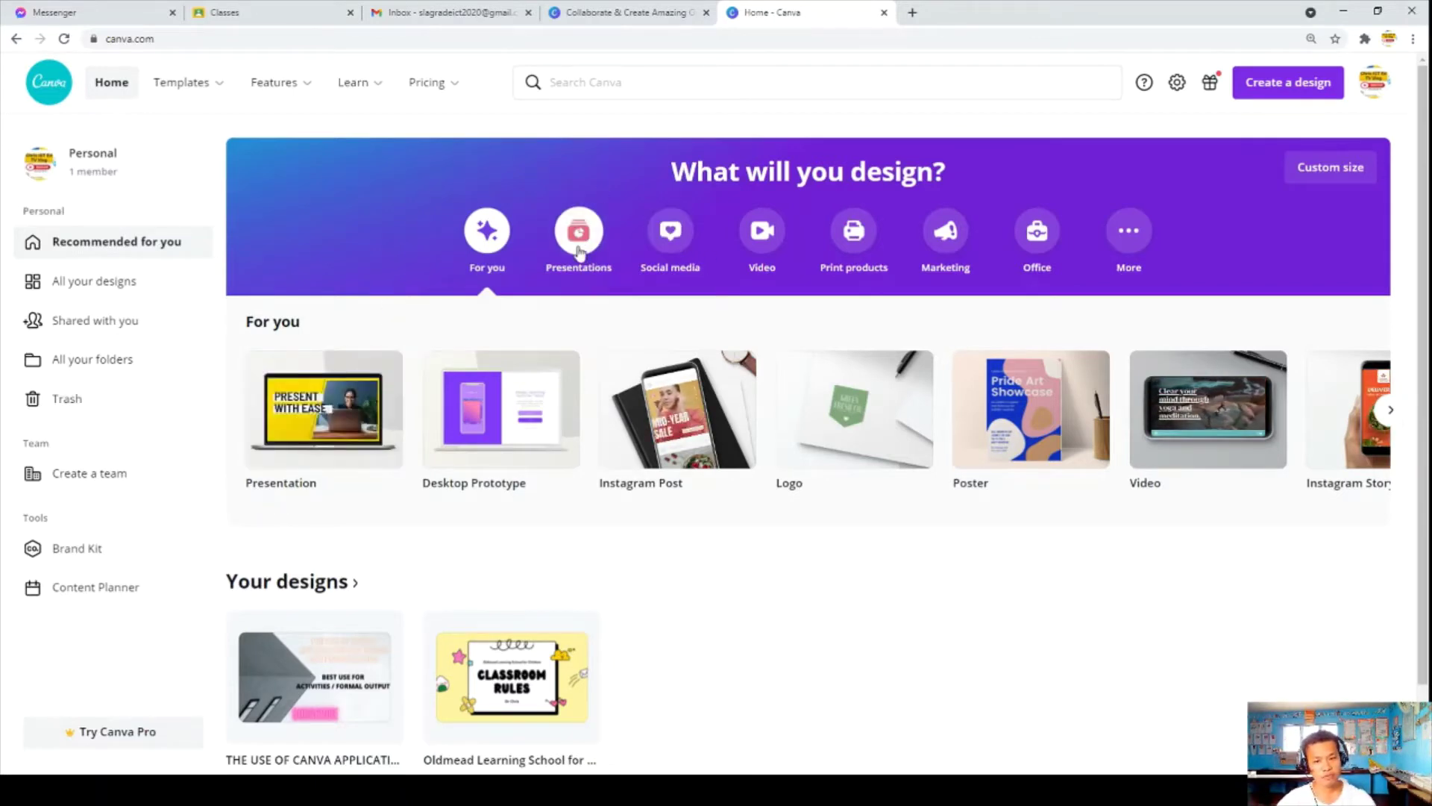
{"action": "left_click", "coordinate": [666, 247]}
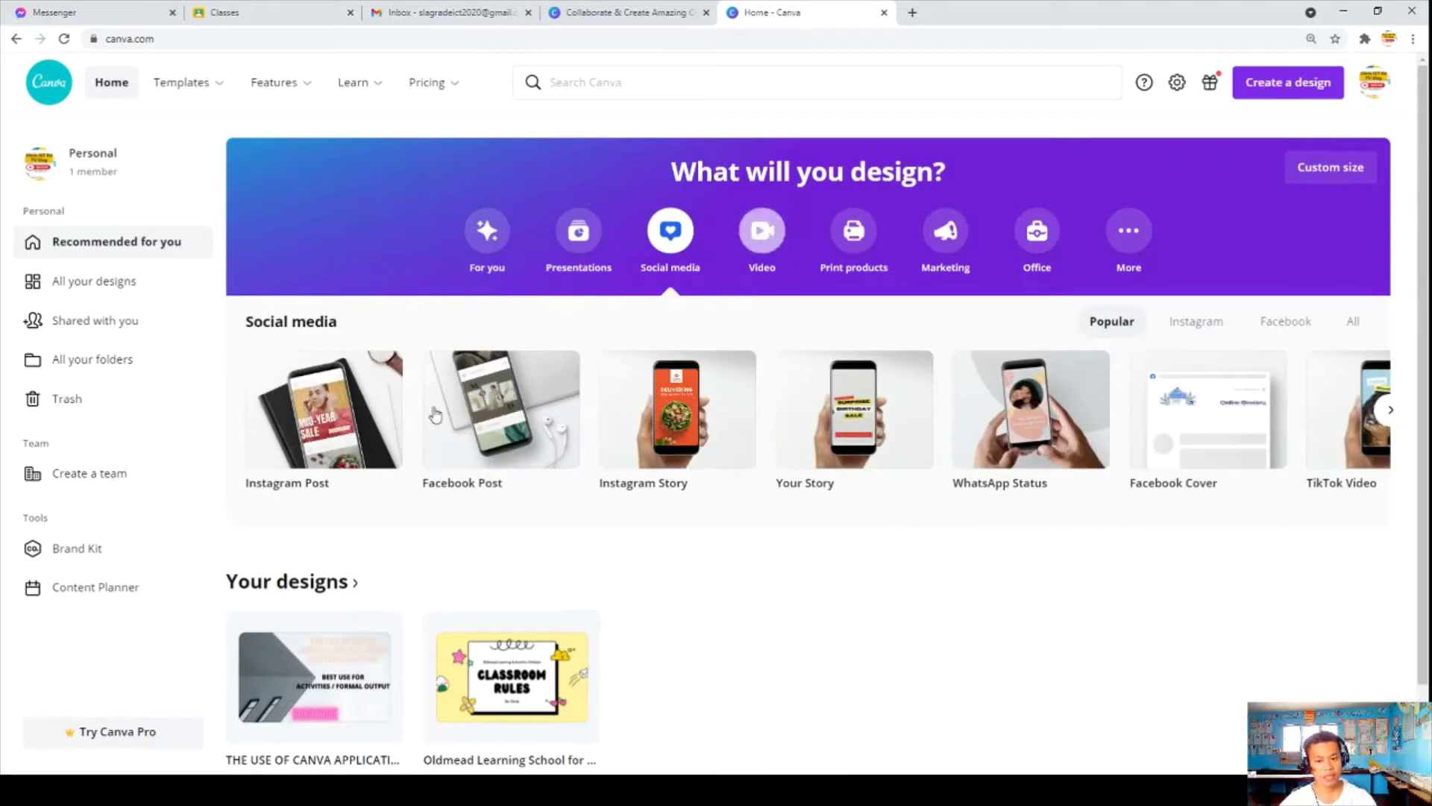
Scroll through the remaining social media and video design types.
{"action": "mouse_move", "coordinate": [552, 412]}
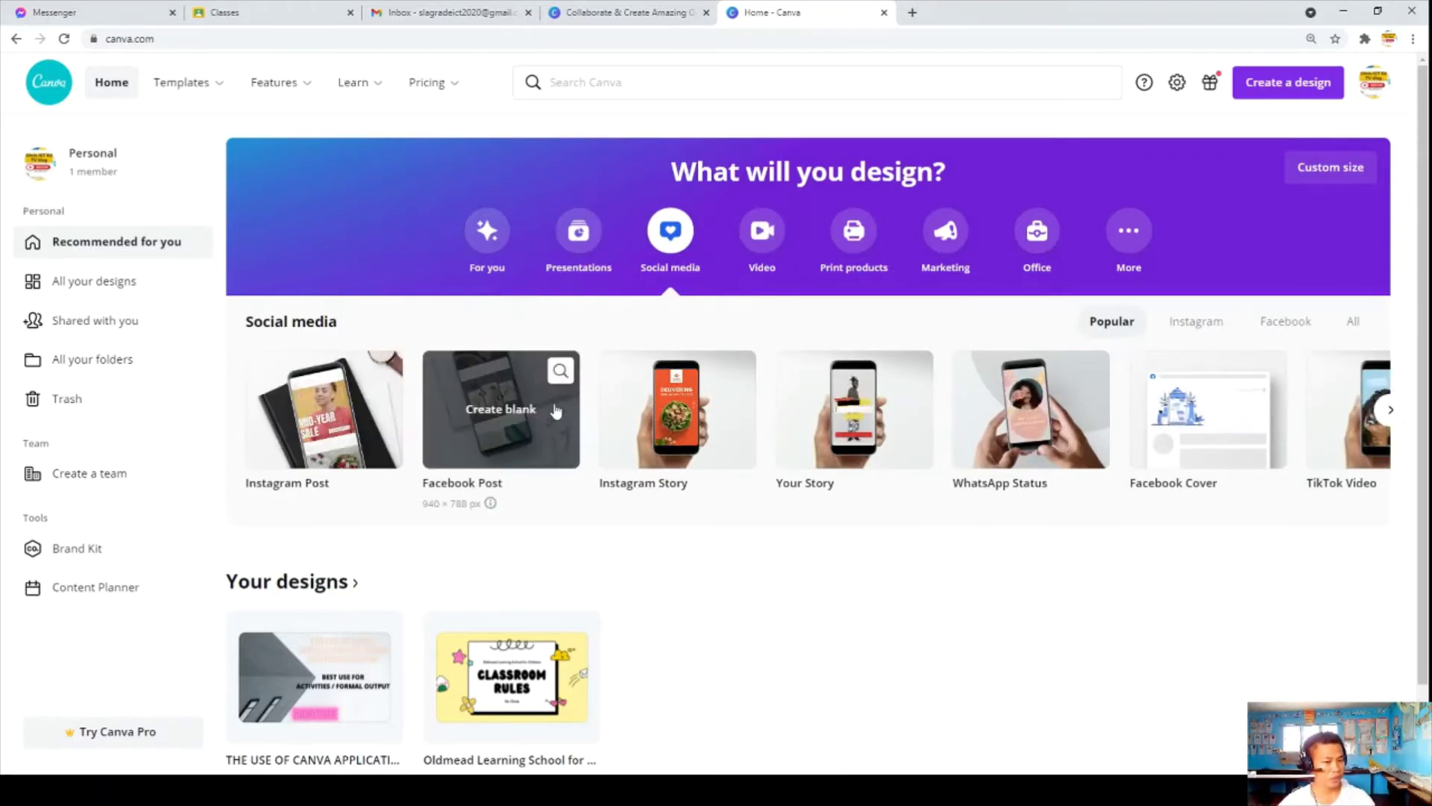
{"action": "left_click", "coordinate": [1390, 416]}
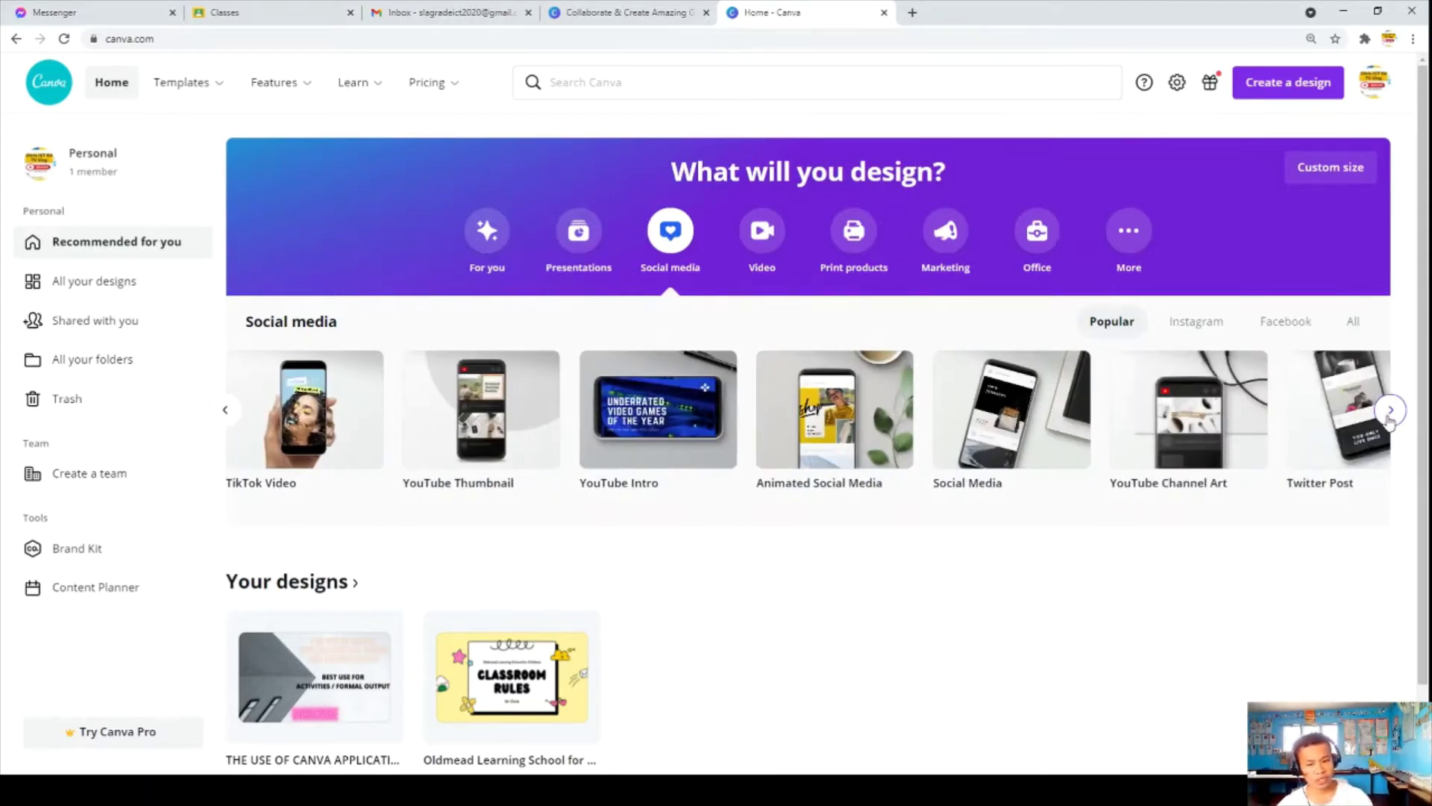
{"action": "left_click", "coordinate": [1390, 412]}
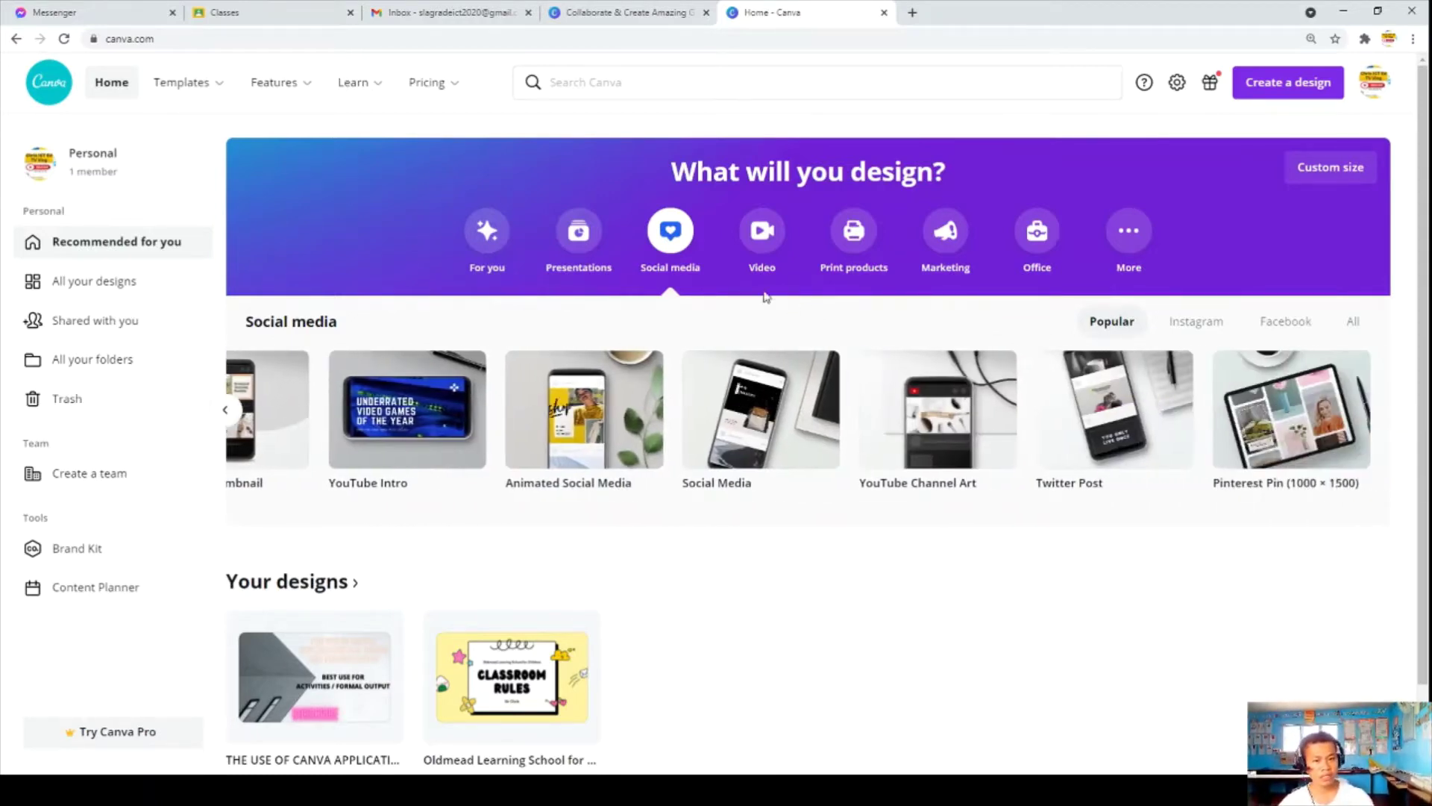
{"action": "left_click", "coordinate": [776, 234]}
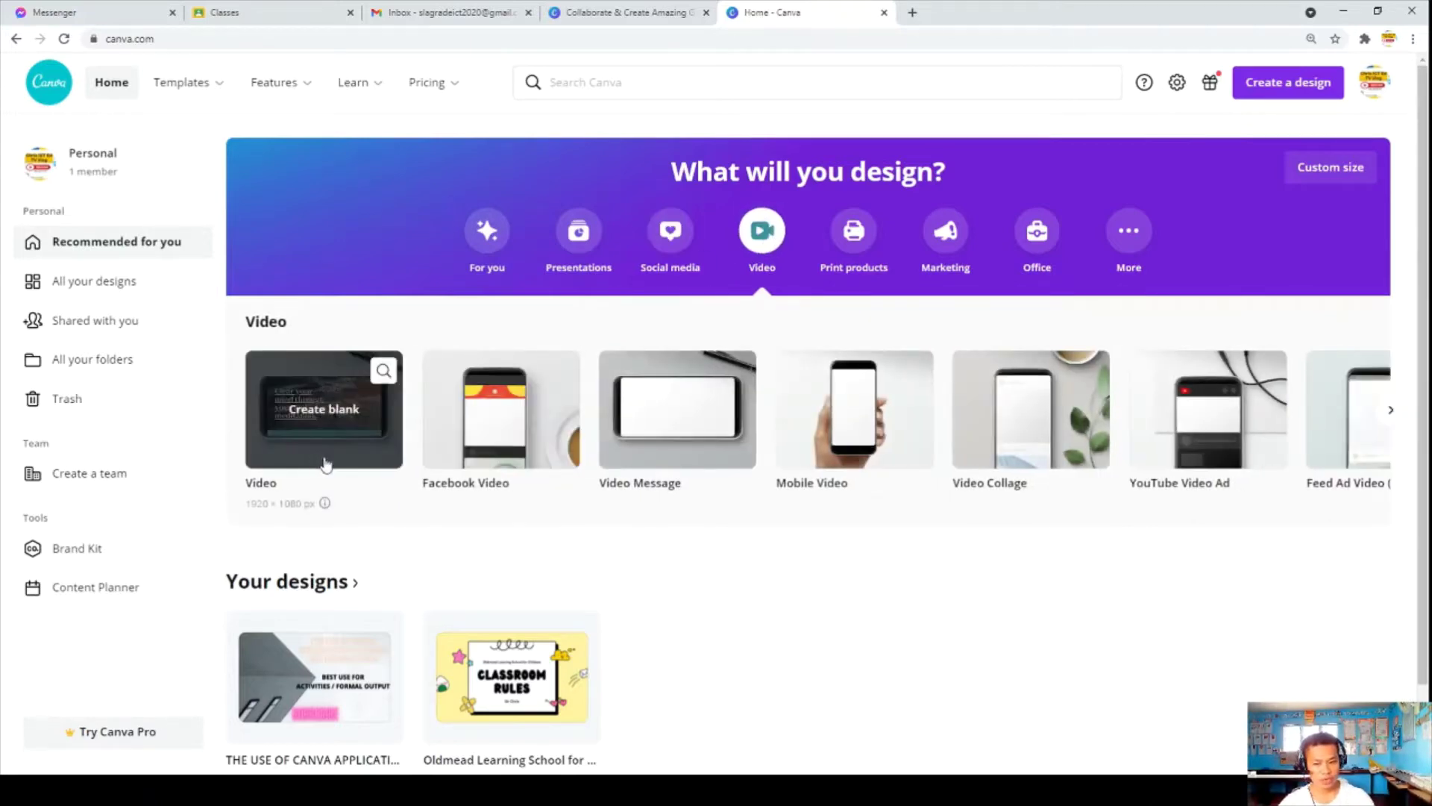
{"action": "left_click", "coordinate": [1390, 410]}
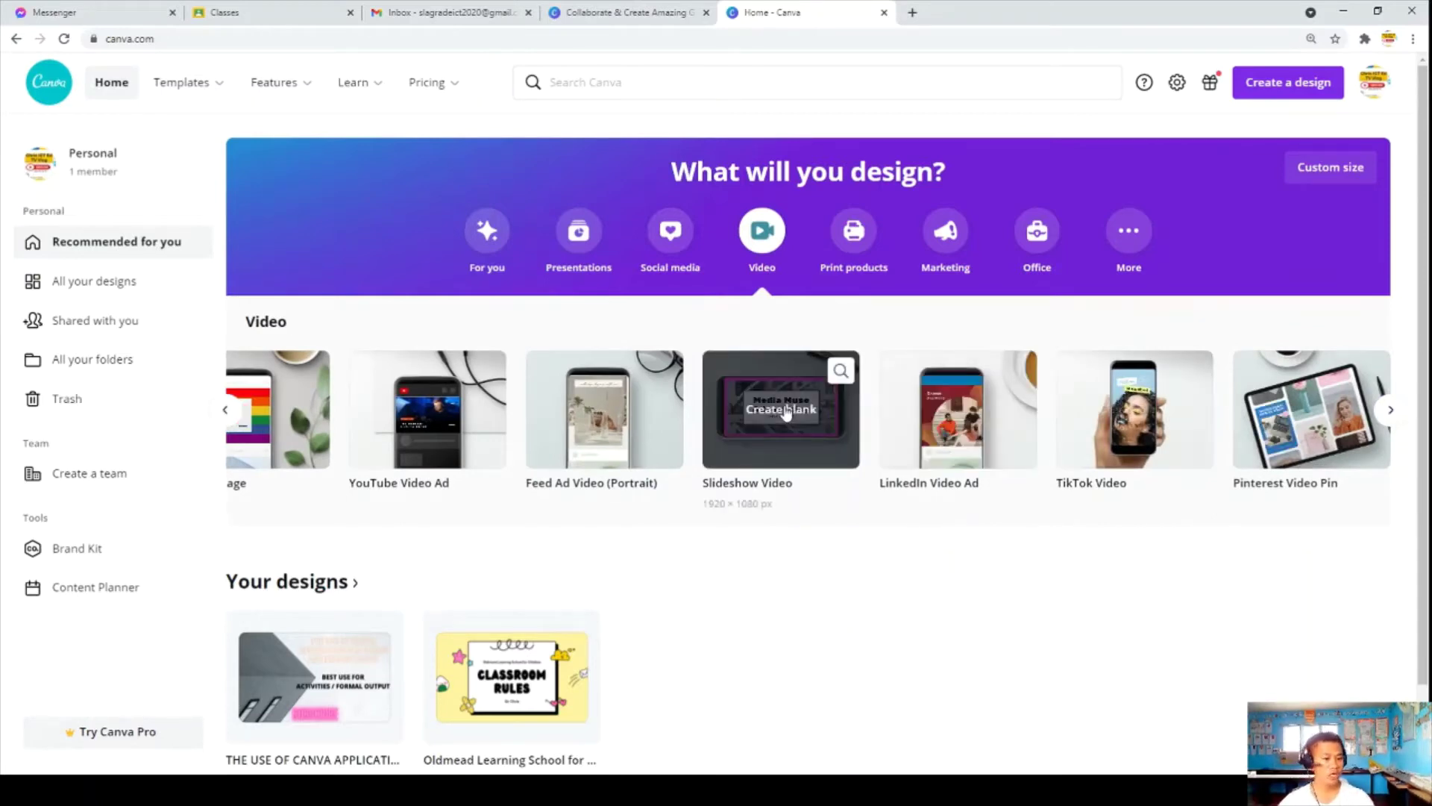
Browse print, marketing and office document types, ending on Presentations.
{"action": "left_click", "coordinate": [854, 231]}
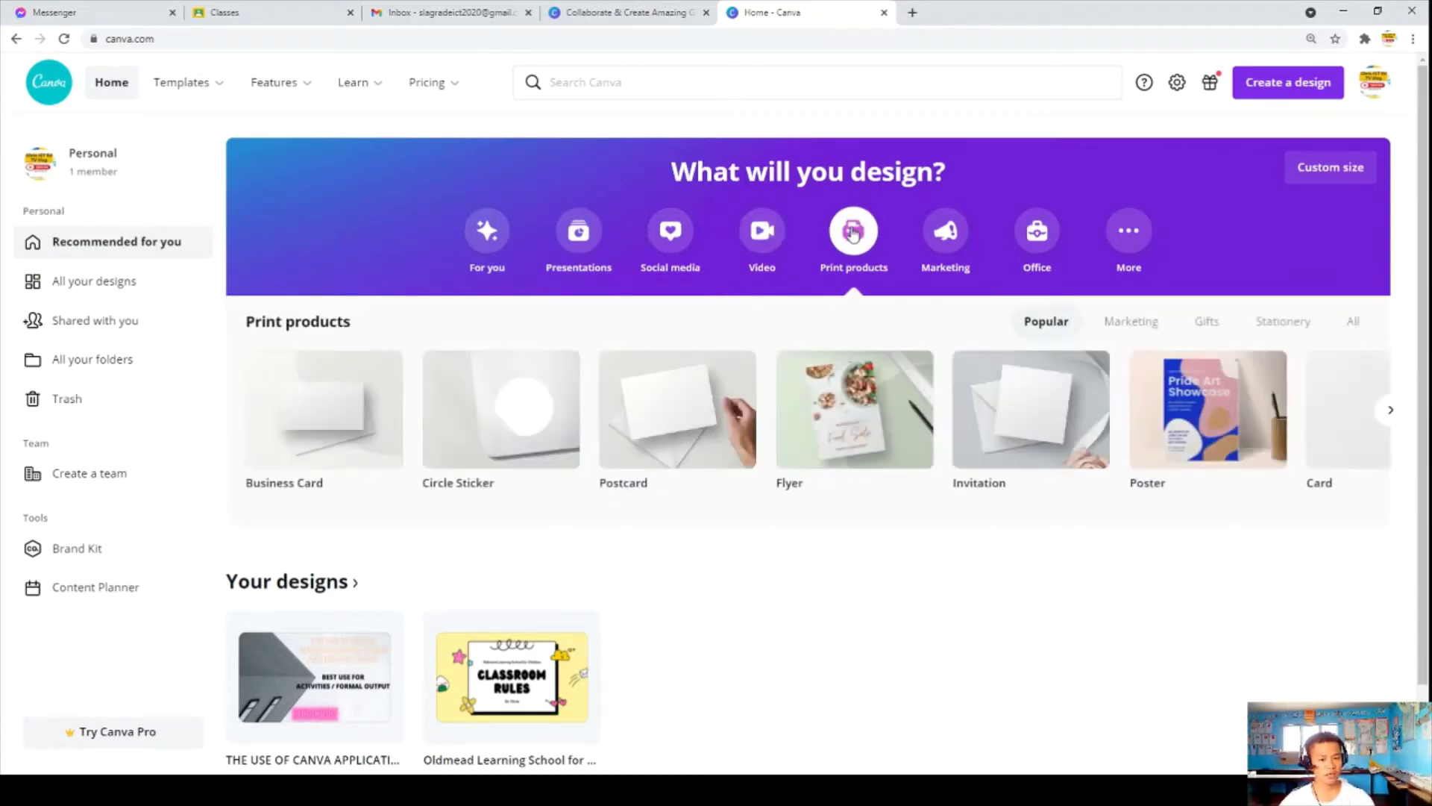
{"action": "left_click", "coordinate": [938, 239]}
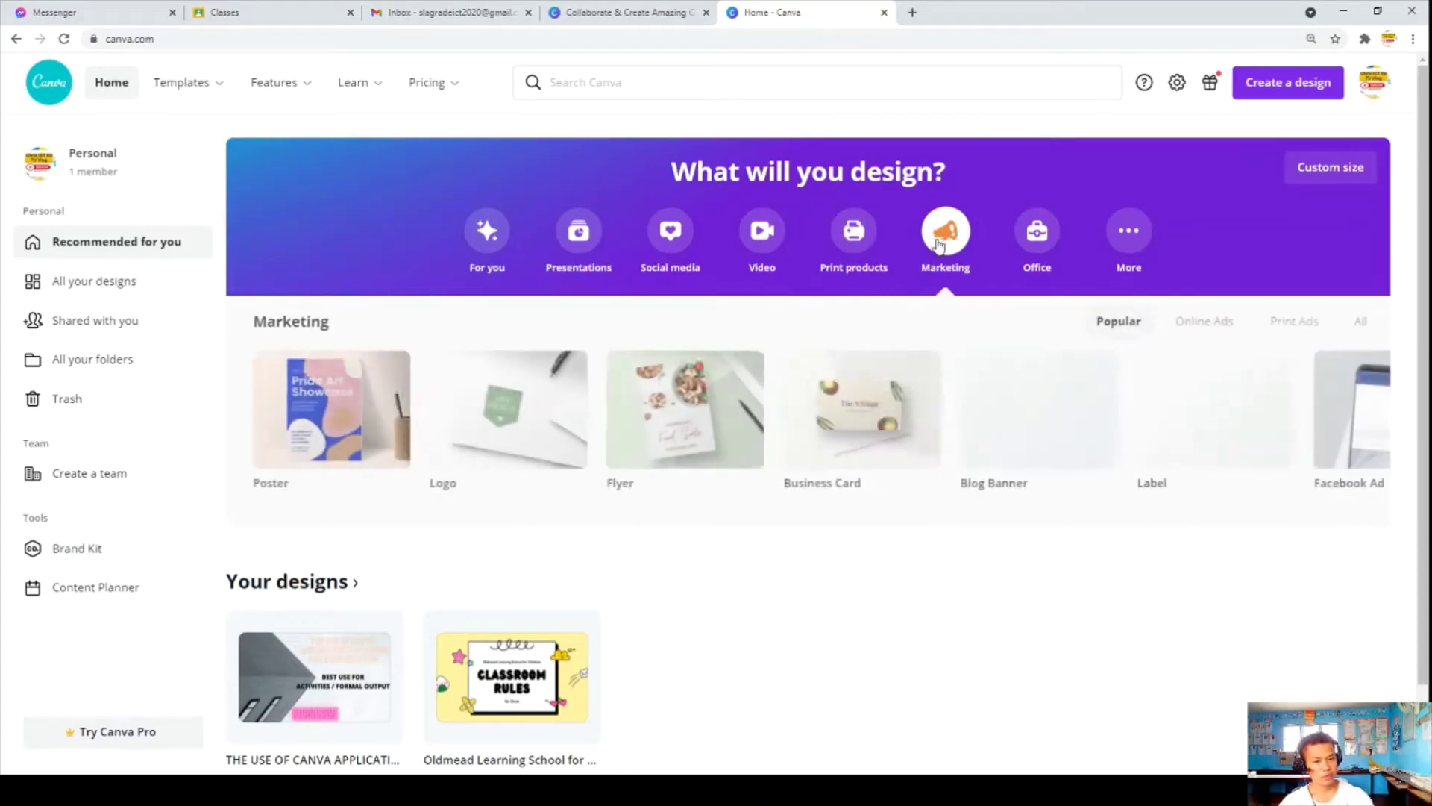
{"action": "left_click", "coordinate": [1033, 241]}
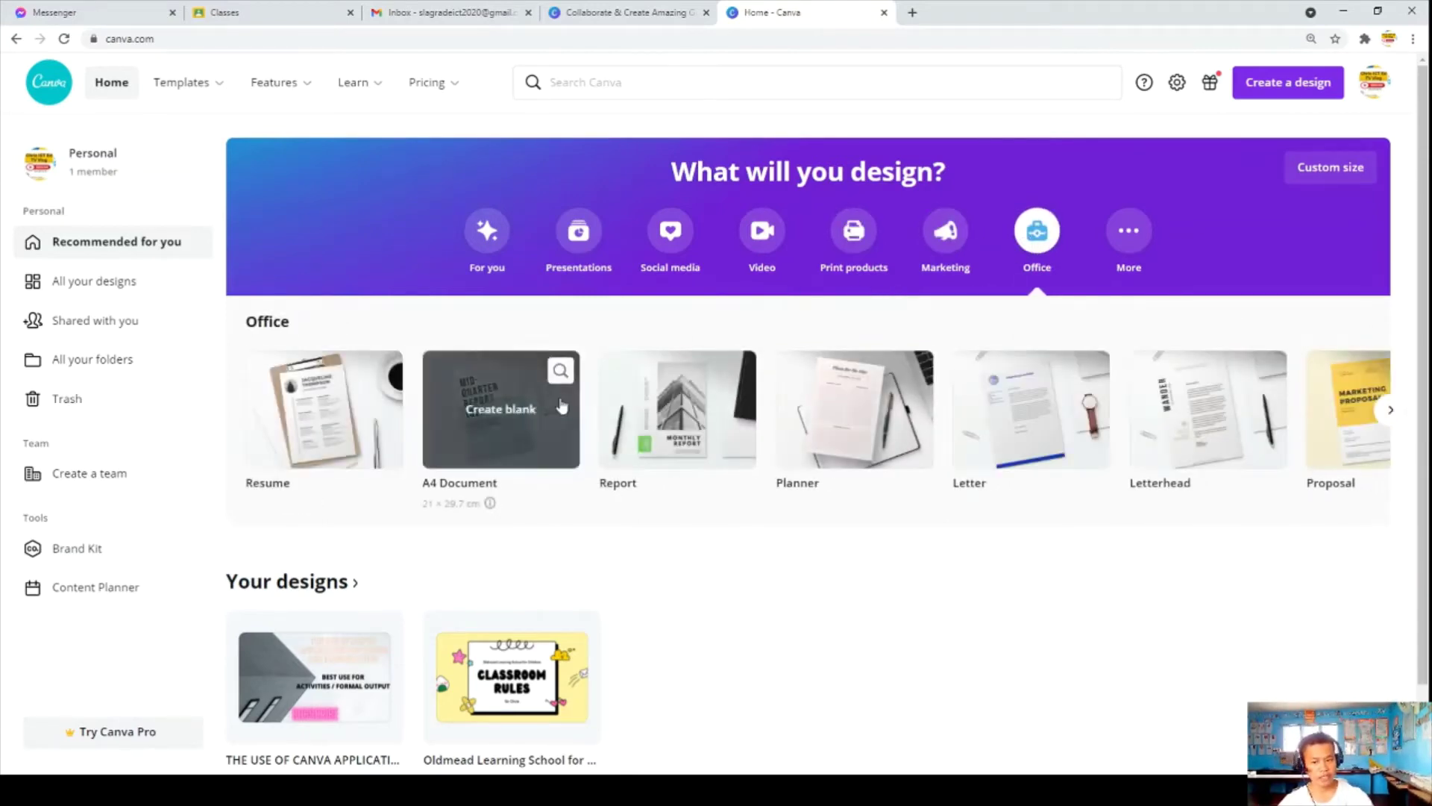
{"action": "left_click", "coordinate": [568, 246]}
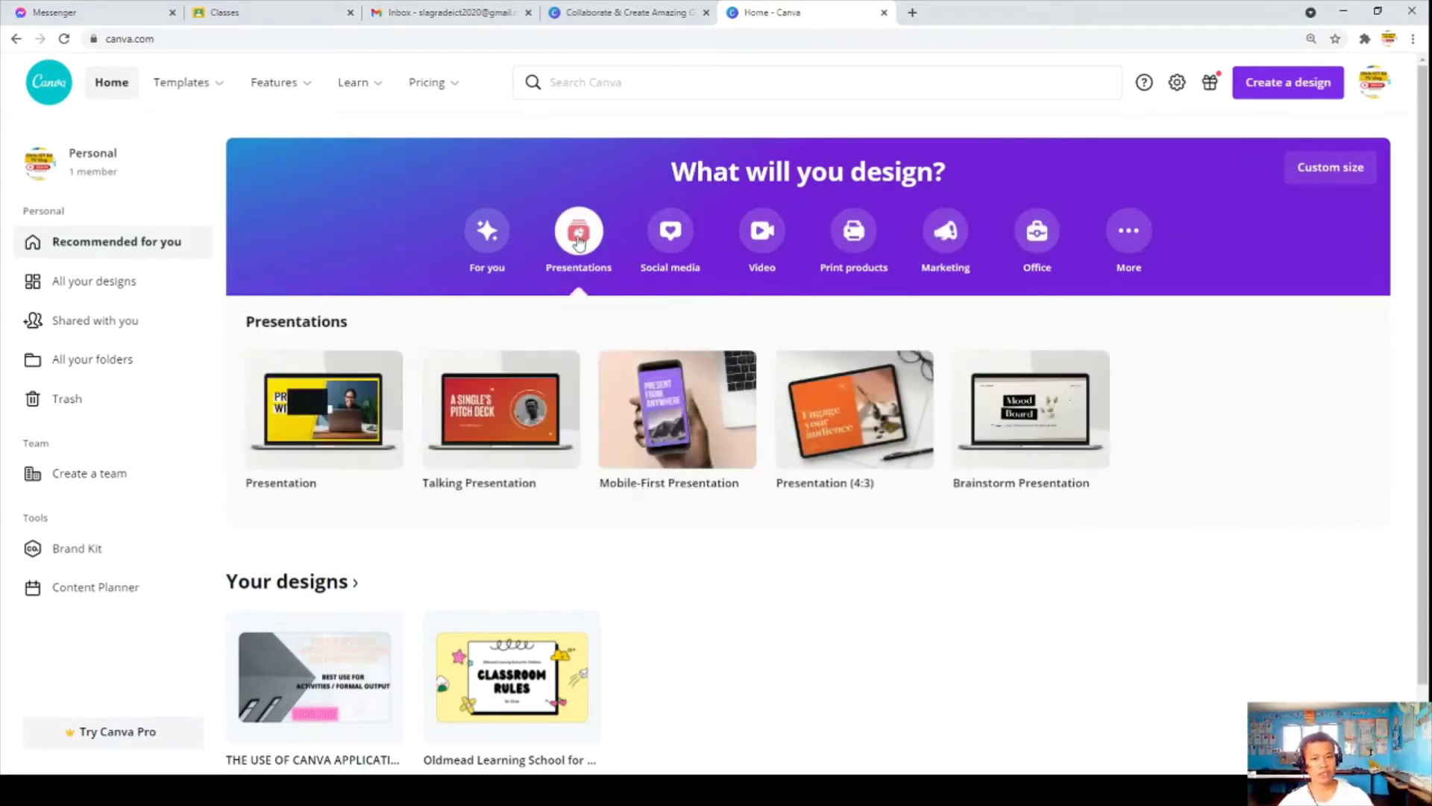
{"action": "left_click", "coordinate": [486, 238]}
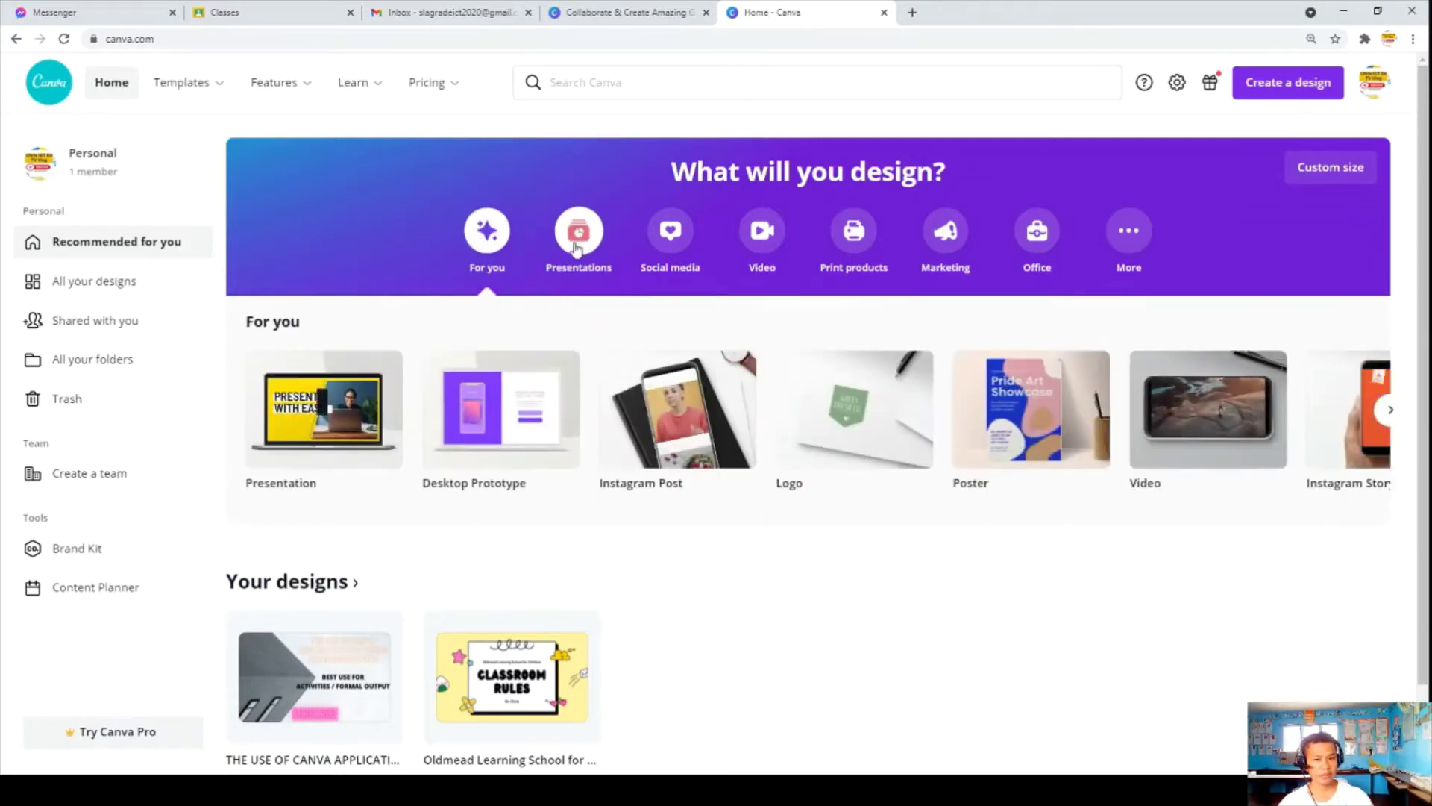
{"action": "left_click", "coordinate": [587, 240]}
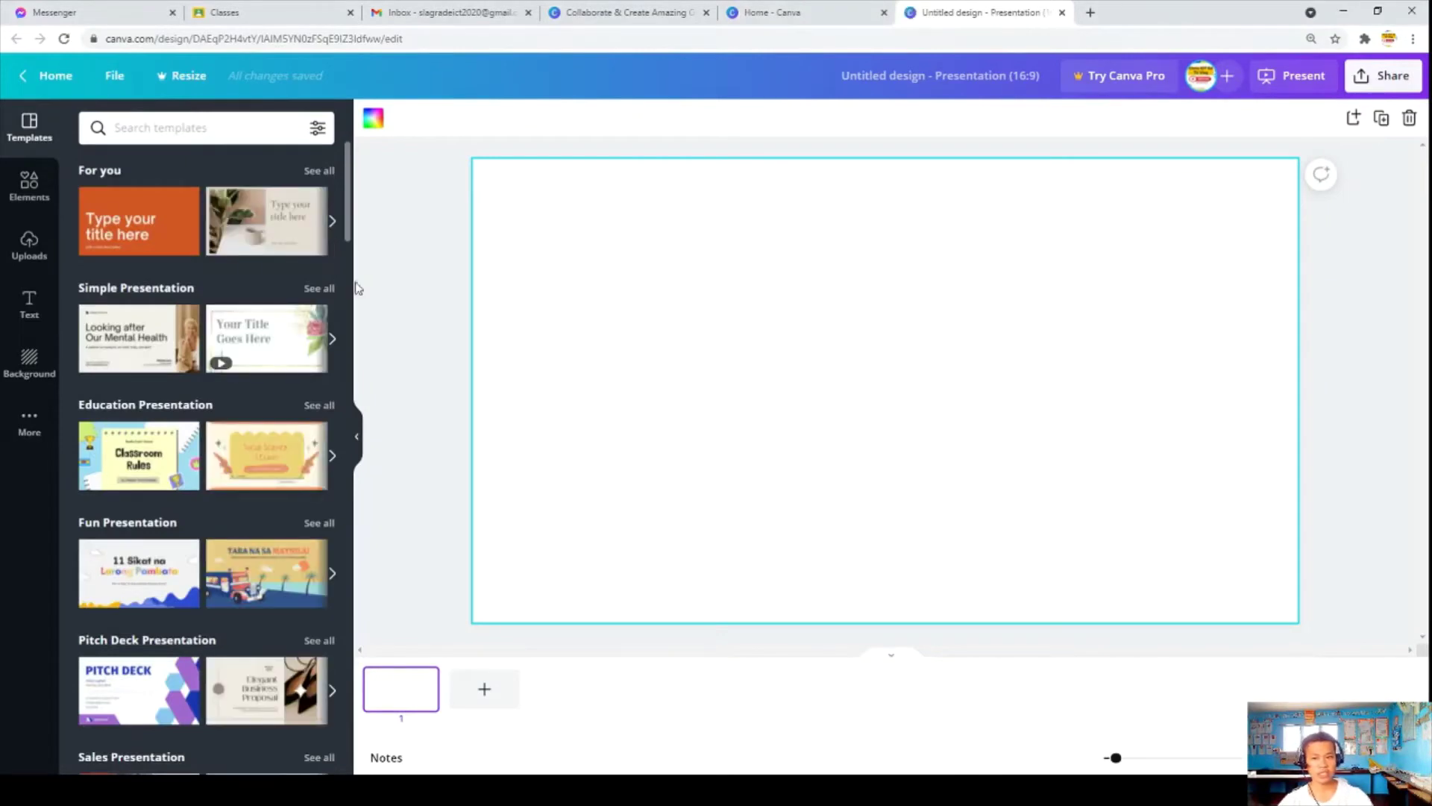
Try the Orange Playful Social Science Lesson title page, then dismiss the Canva Pro upgrade offer.
{"action": "scroll", "coordinate": [173, 434], "scroll_direction": "down", "scroll_amount": 1}
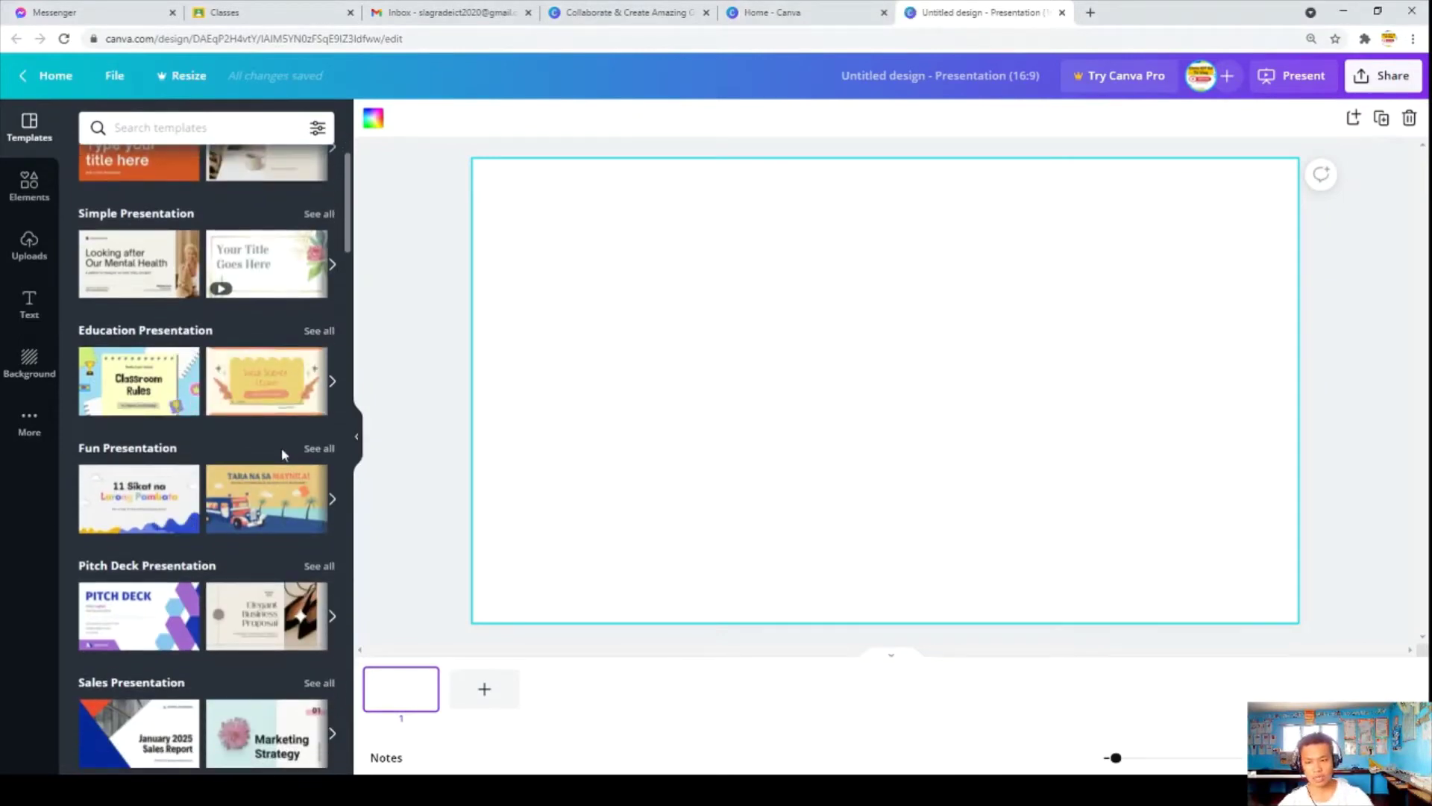
{"action": "left_click", "coordinate": [252, 394]}
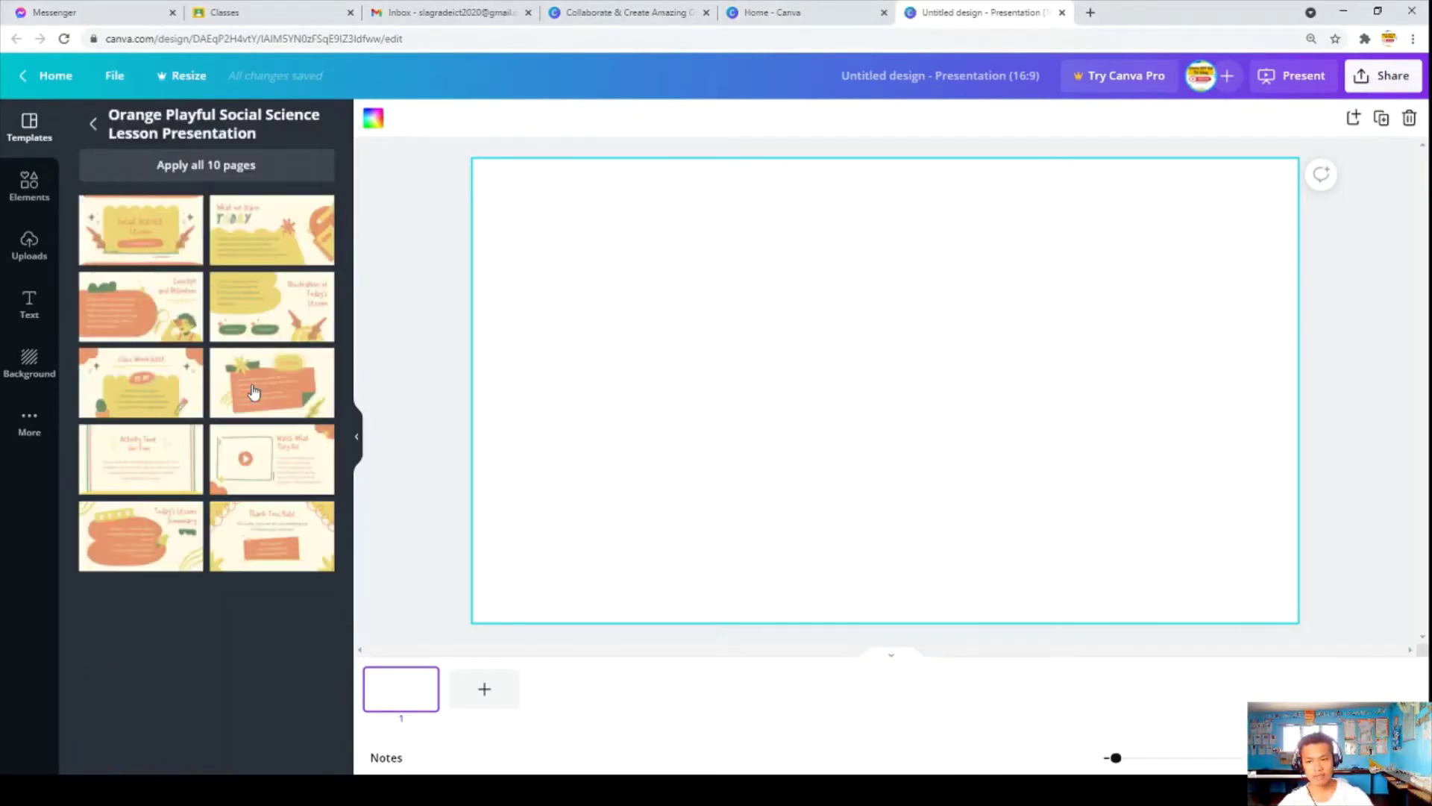
{"action": "left_click", "coordinate": [149, 245]}
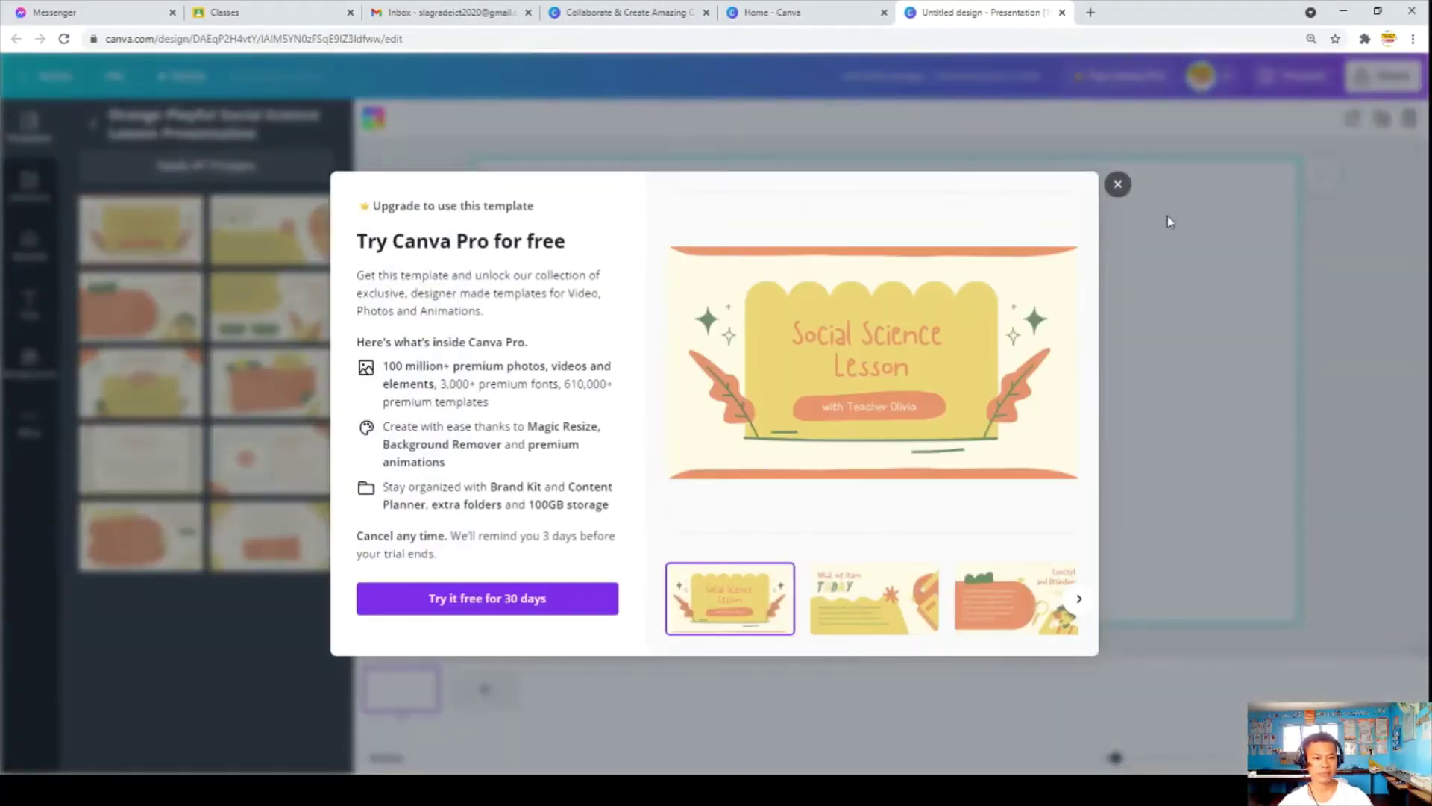
{"action": "left_click", "coordinate": [1117, 184]}
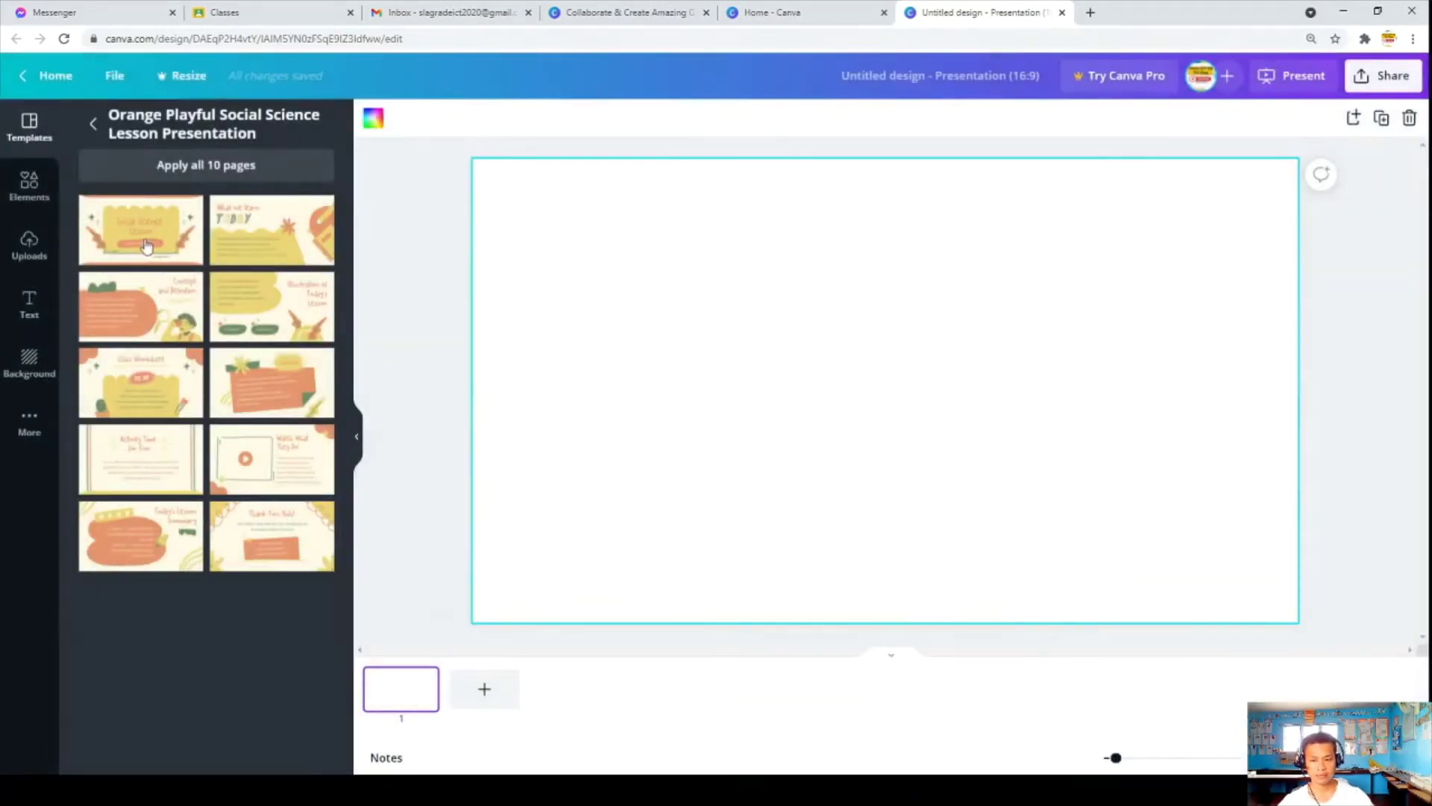
{"action": "left_click", "coordinate": [149, 244]}
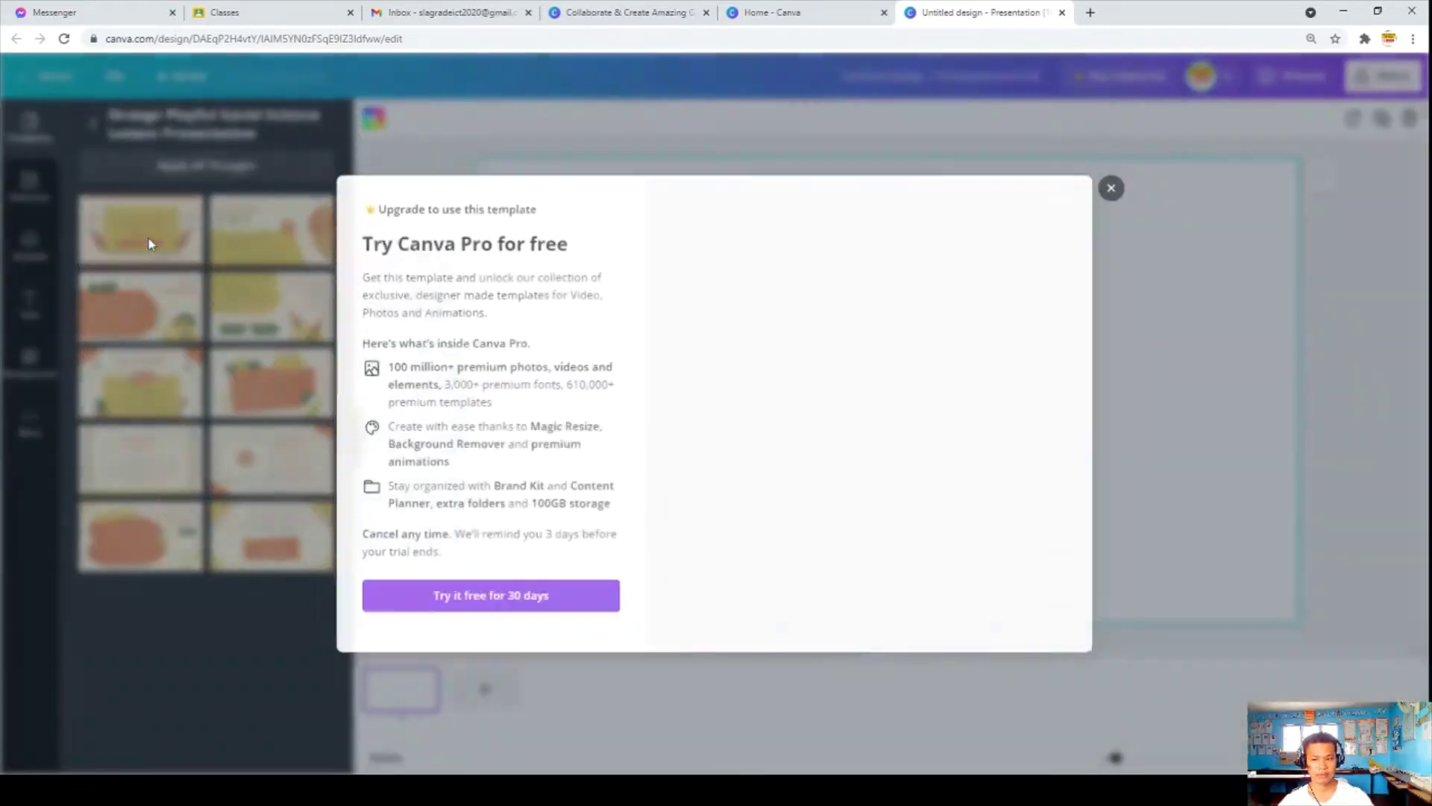
{"action": "left_click", "coordinate": [470, 600]}
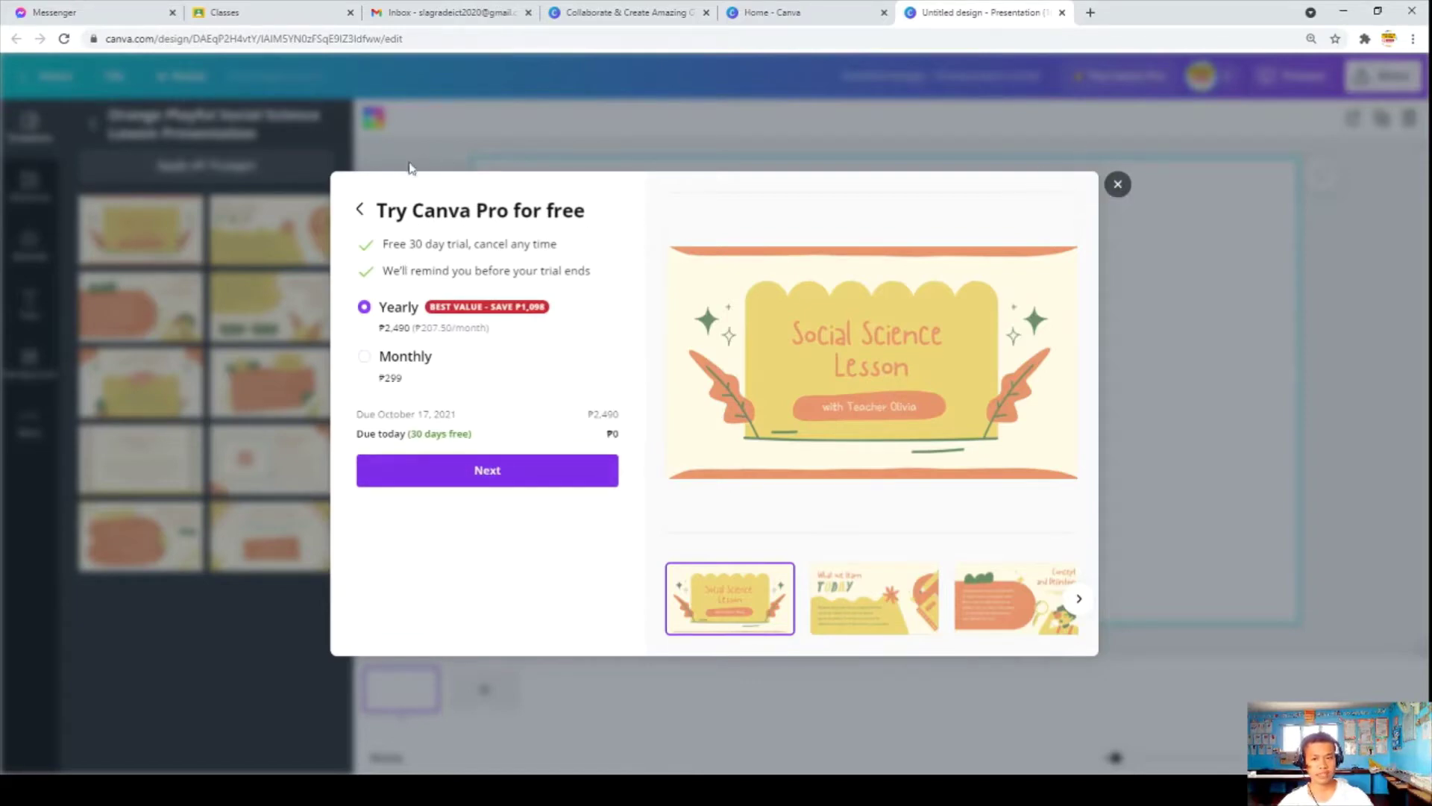
{"action": "left_click", "coordinate": [361, 210]}
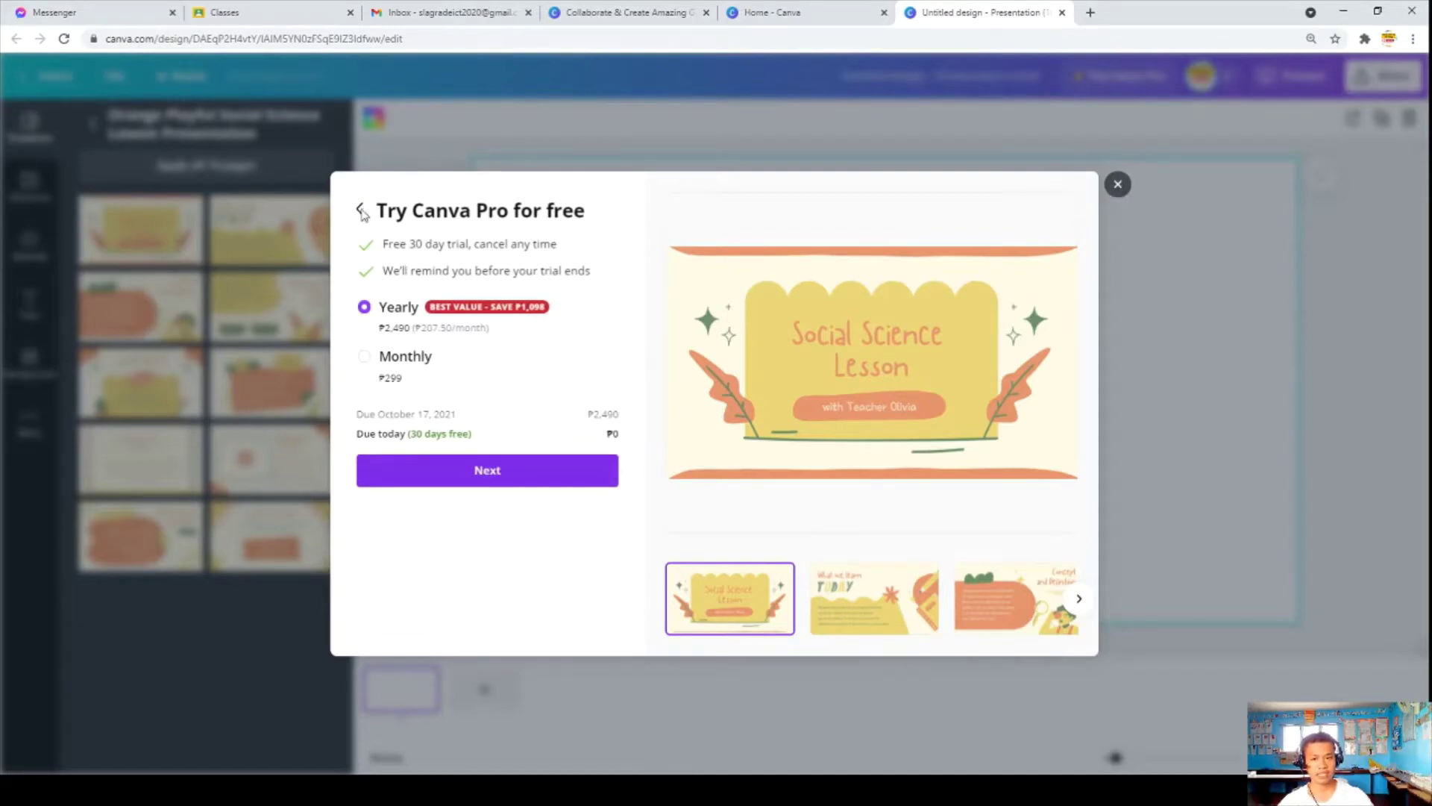
{"action": "left_click", "coordinate": [1118, 185]}
Return to the template list and open the Yellow Blue and Orange Abstract Patterns template.
{"action": "left_click", "coordinate": [93, 125]}
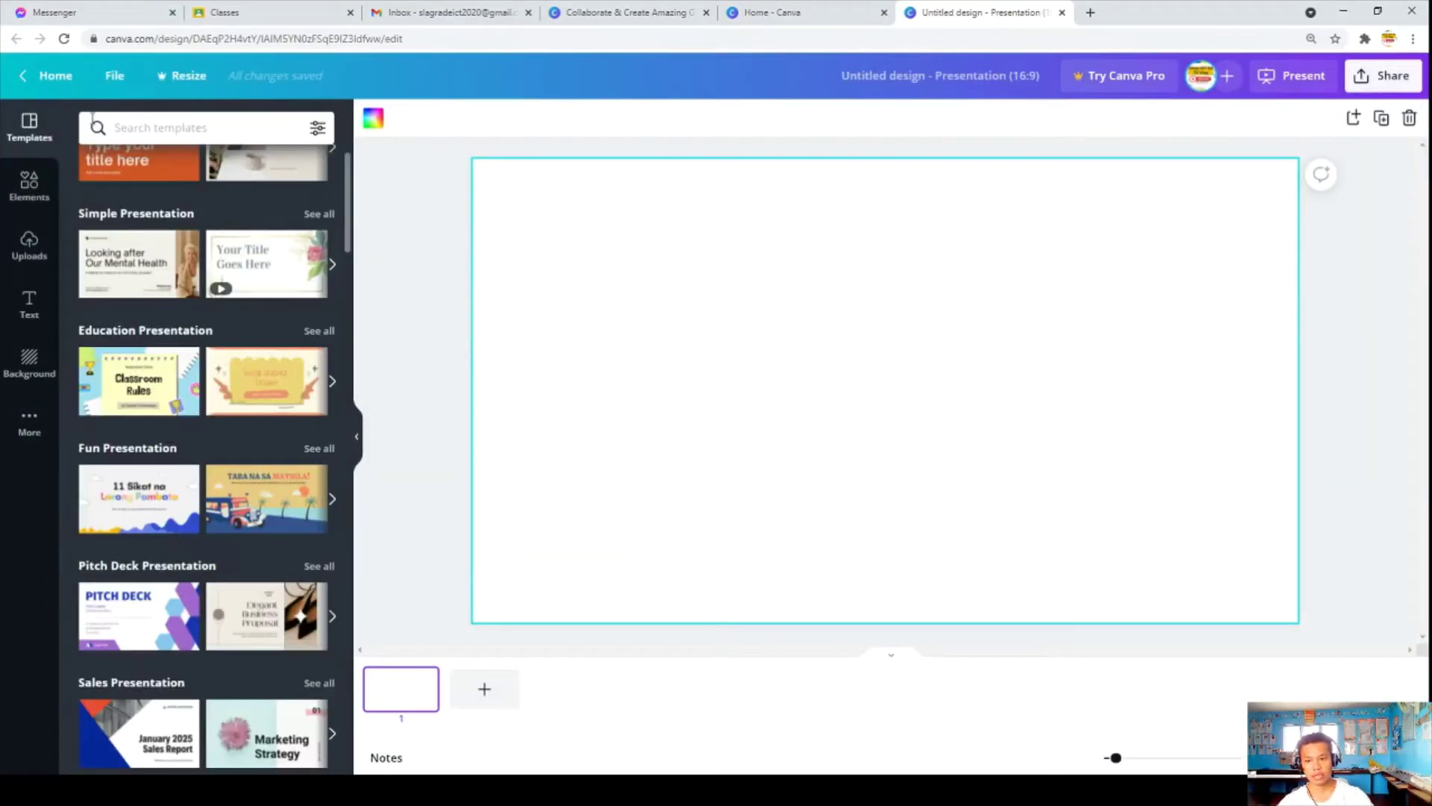
{"action": "scroll", "coordinate": [195, 371], "scroll_direction": "up", "scroll_amount": 1}
{"action": "scroll", "coordinate": [195, 370], "scroll_direction": "down", "scroll_amount": 4}
{"action": "left_click", "coordinate": [250, 635]}
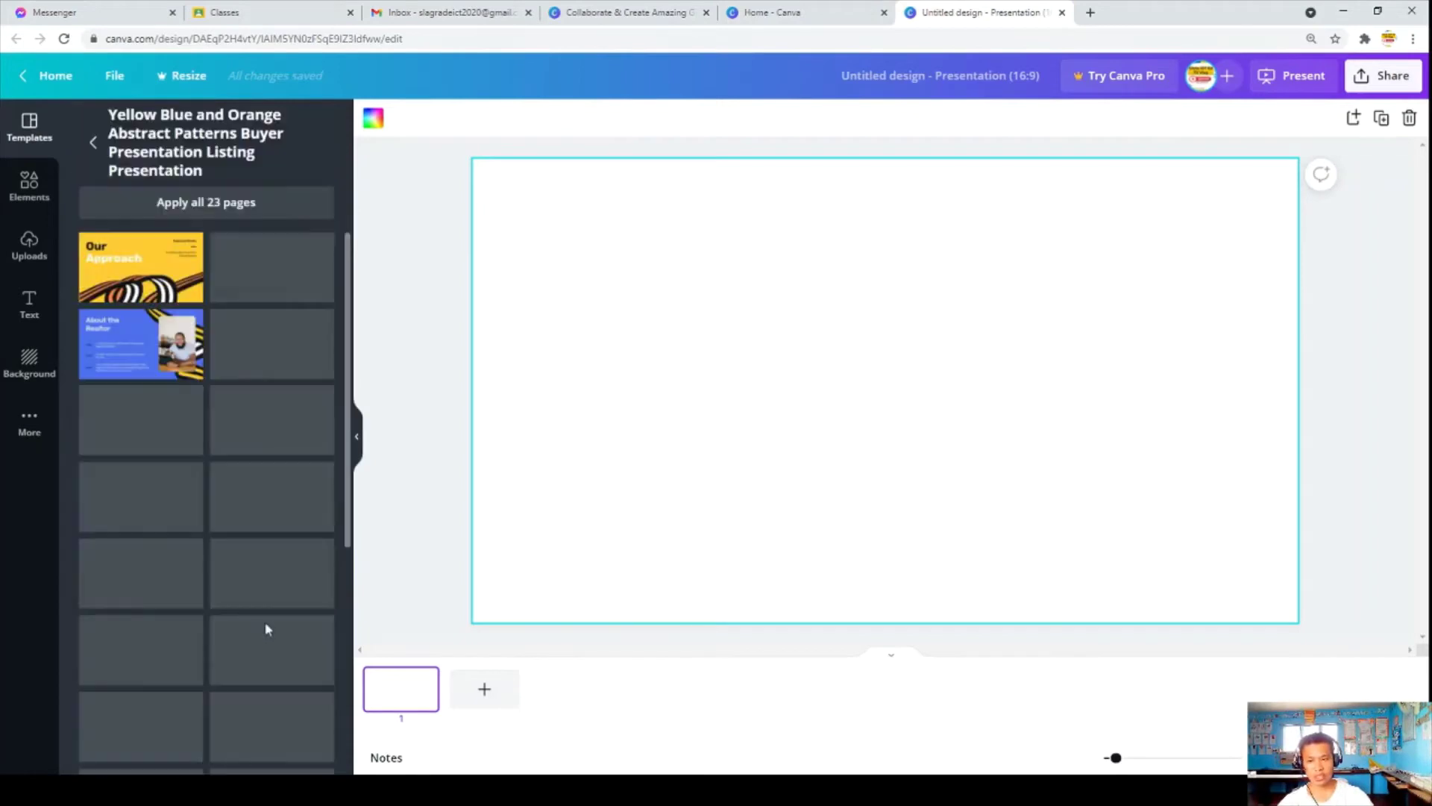
Apply the Our Approach page and retitle it 'ACTIVITY #1.1: THE LAW OF MOTION'.
{"action": "left_click", "coordinate": [150, 279]}
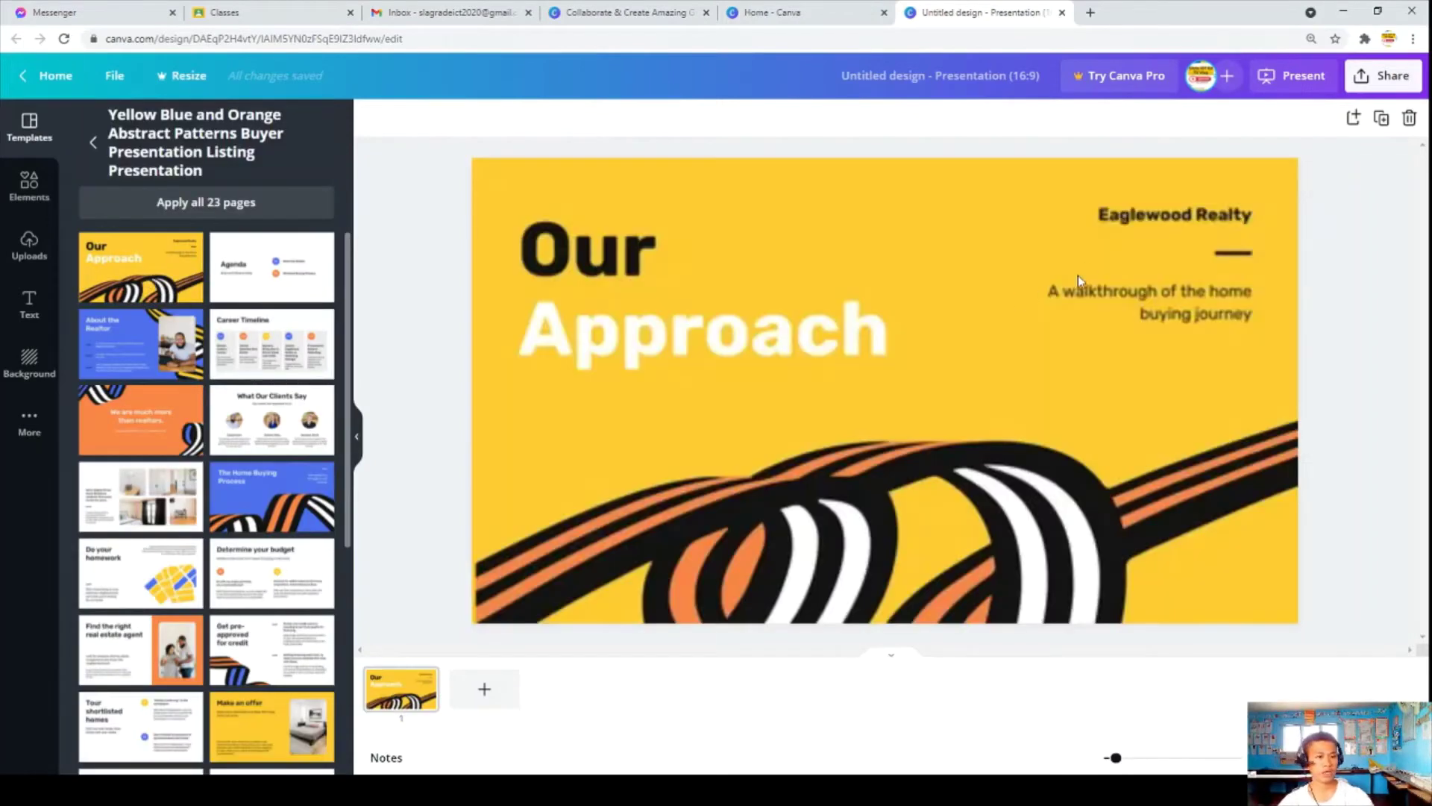
{"action": "left_click", "coordinate": [786, 340]}
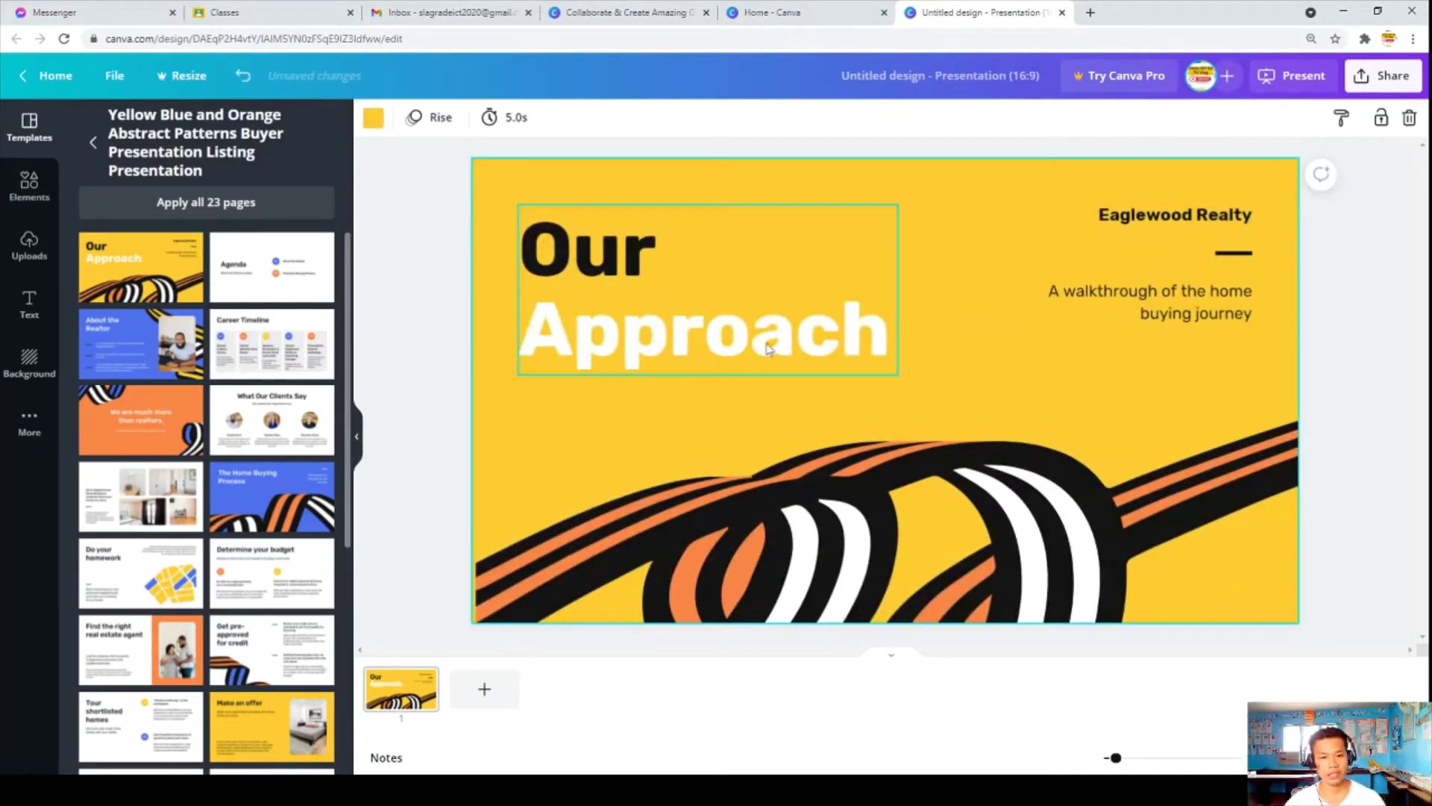
{"action": "double_click", "coordinate": [673, 345]}
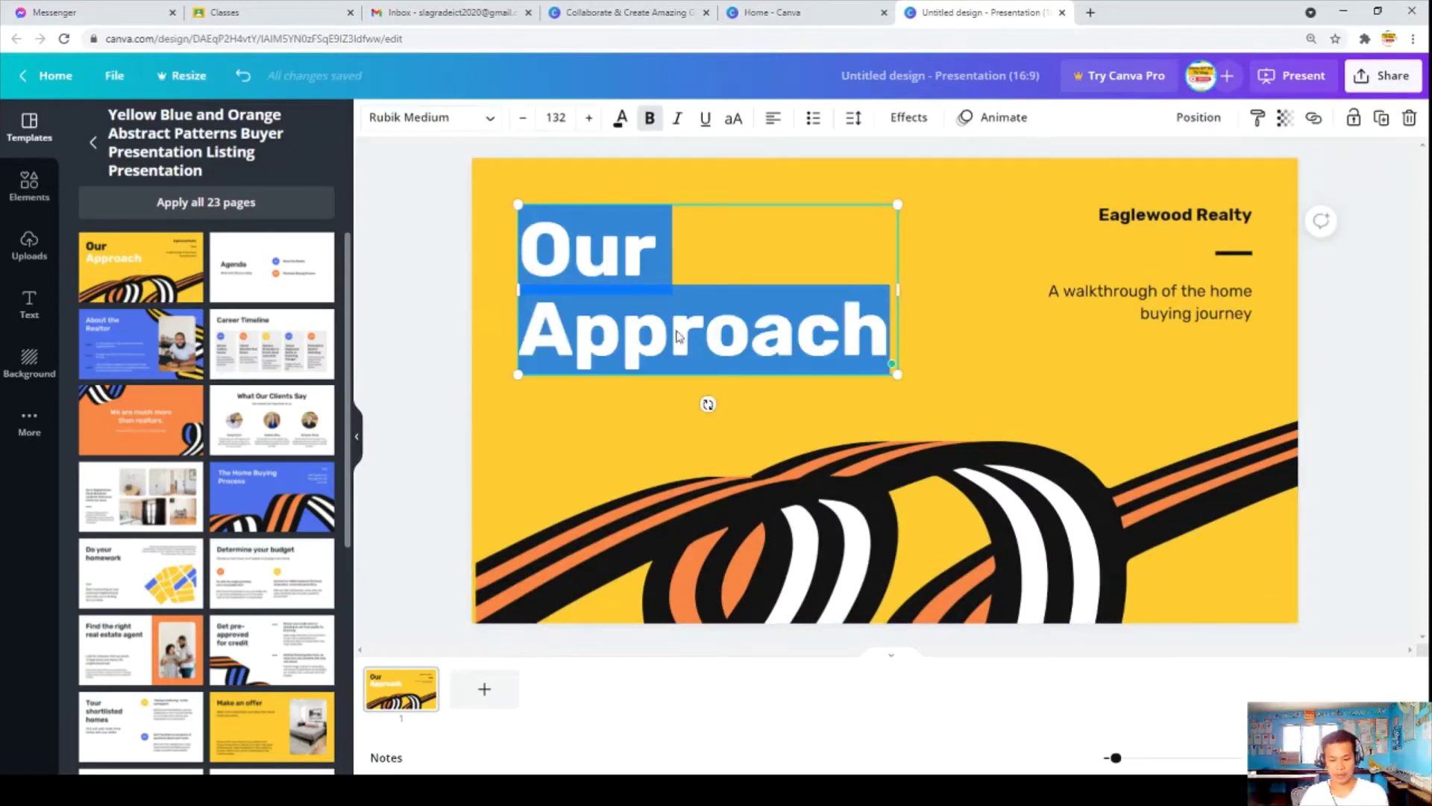
{"action": "type", "text": "ACTIVITY"}
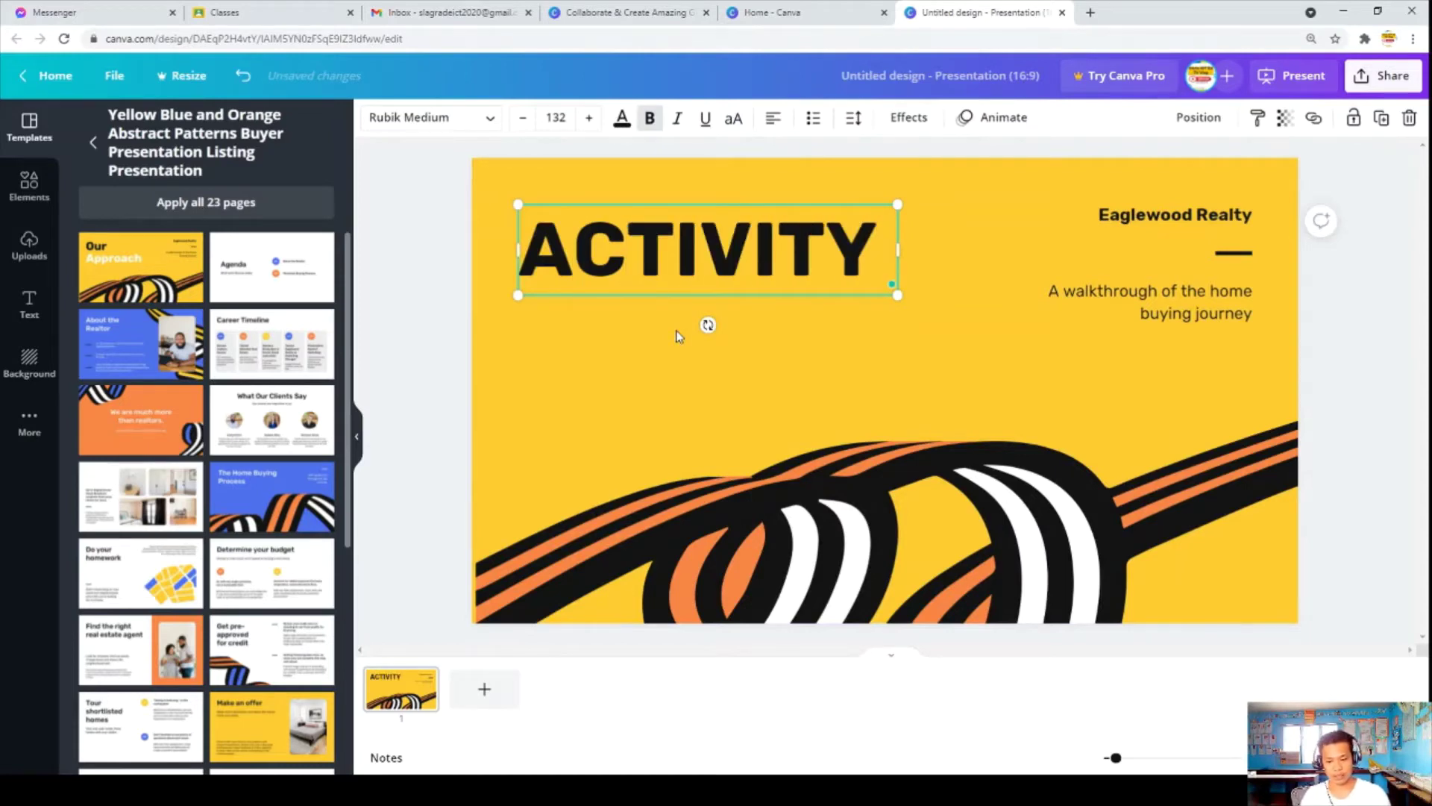
{"action": "type", "text": " #1.1"}
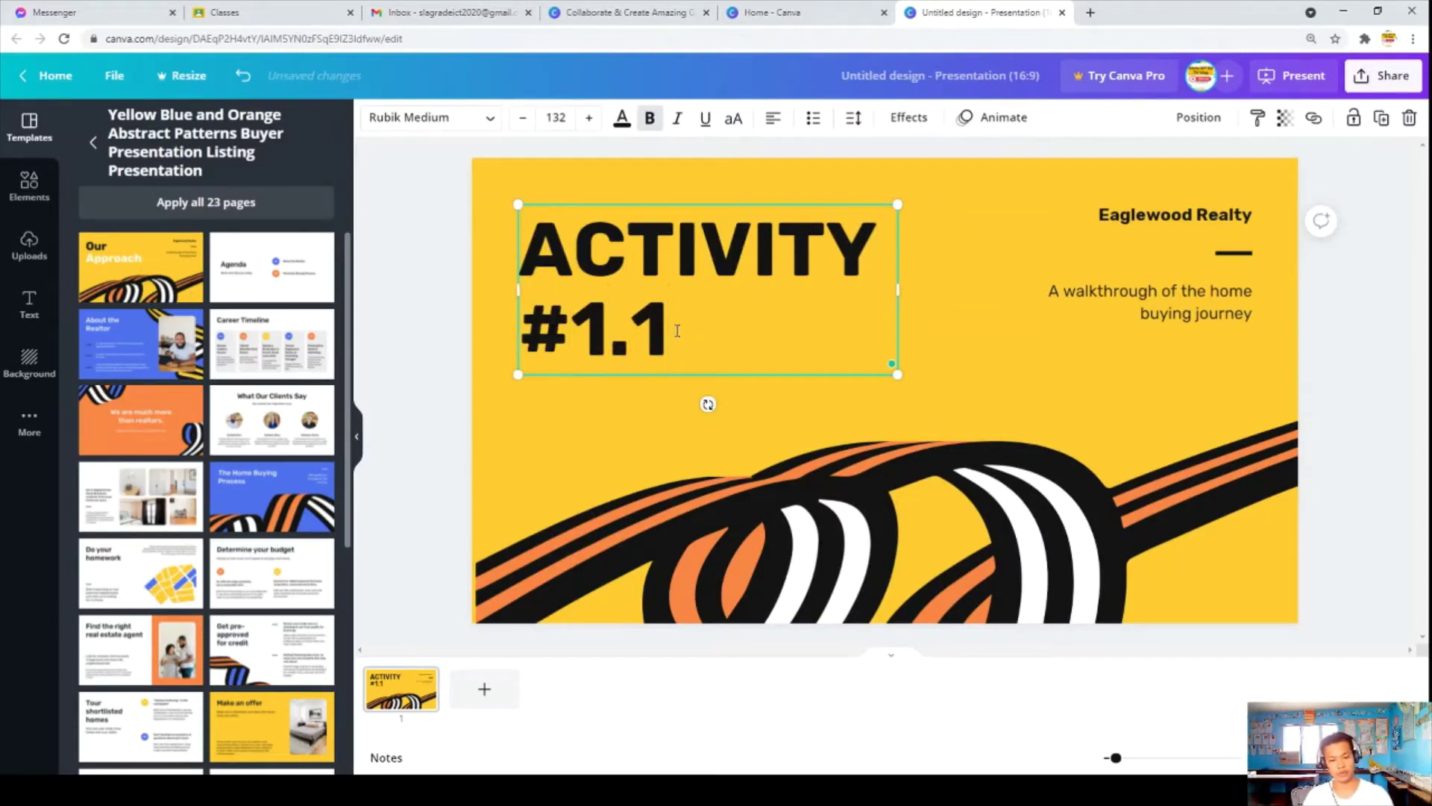
{"action": "type", "text": ": THE "}
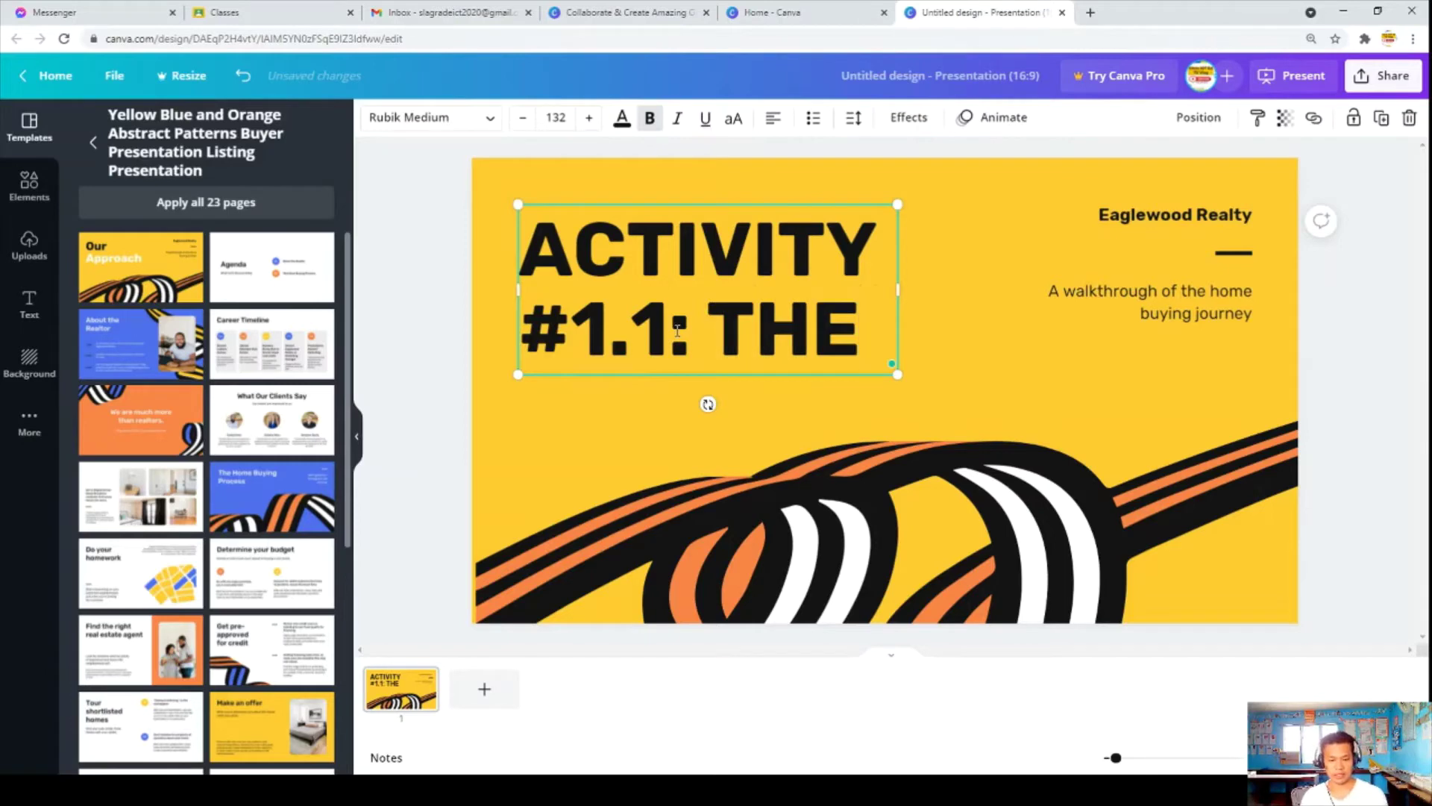
{"action": "type", "text": "LAWQ OF"}
{"action": "key", "text": "BackSpace"}
{"action": "key", "text": "BackSpace"}
{"action": "type", "text": "O"}
{"action": "key", "text": "BackSpace"}
{"action": "key", "text": "BackSpace"}
{"action": "key", "text": "BackSpace"}
{"action": "type", "text": "OF MOTION"}
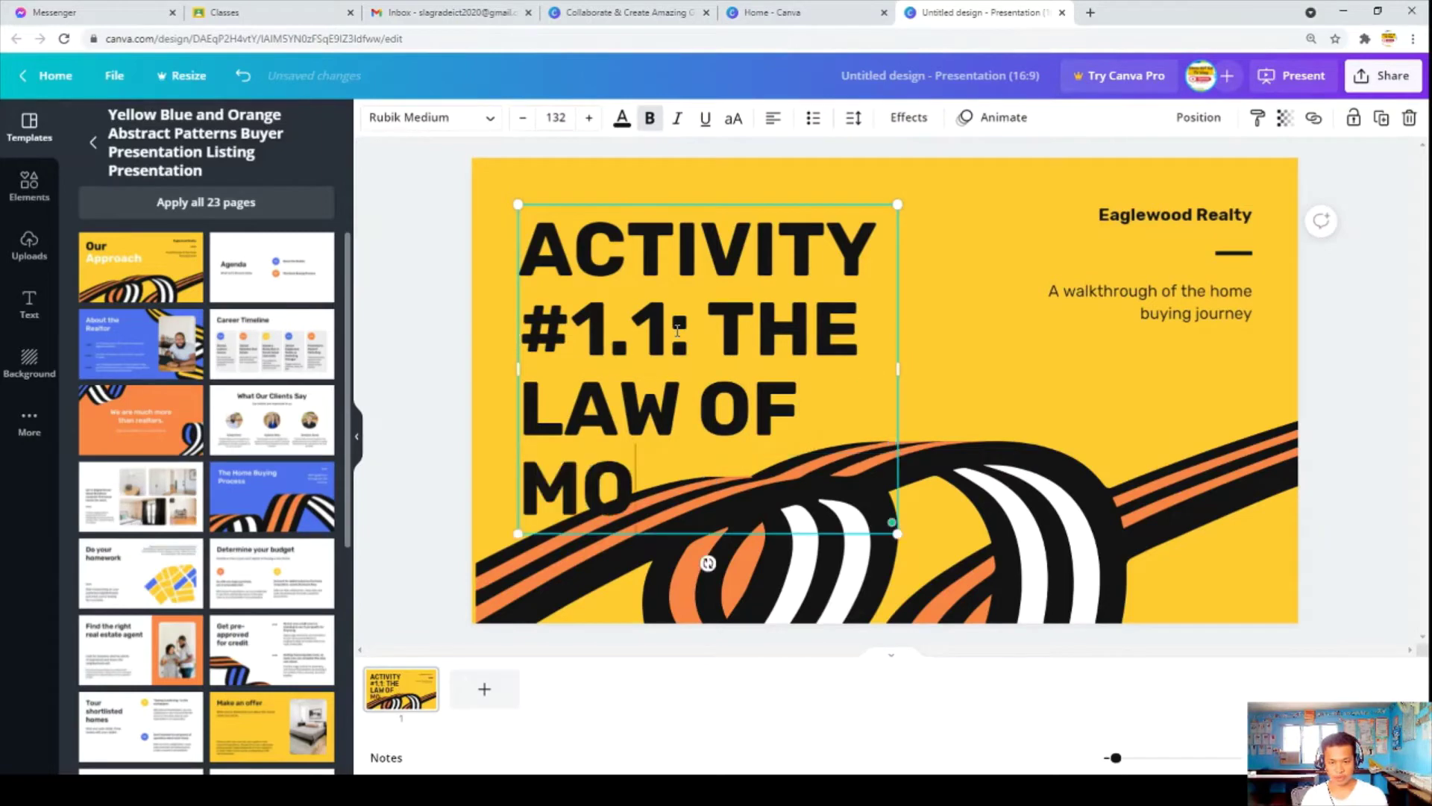
Reduce the title font size from 132 to 88 so it fits three lines.
{"action": "left_click", "coordinate": [647, 307]}
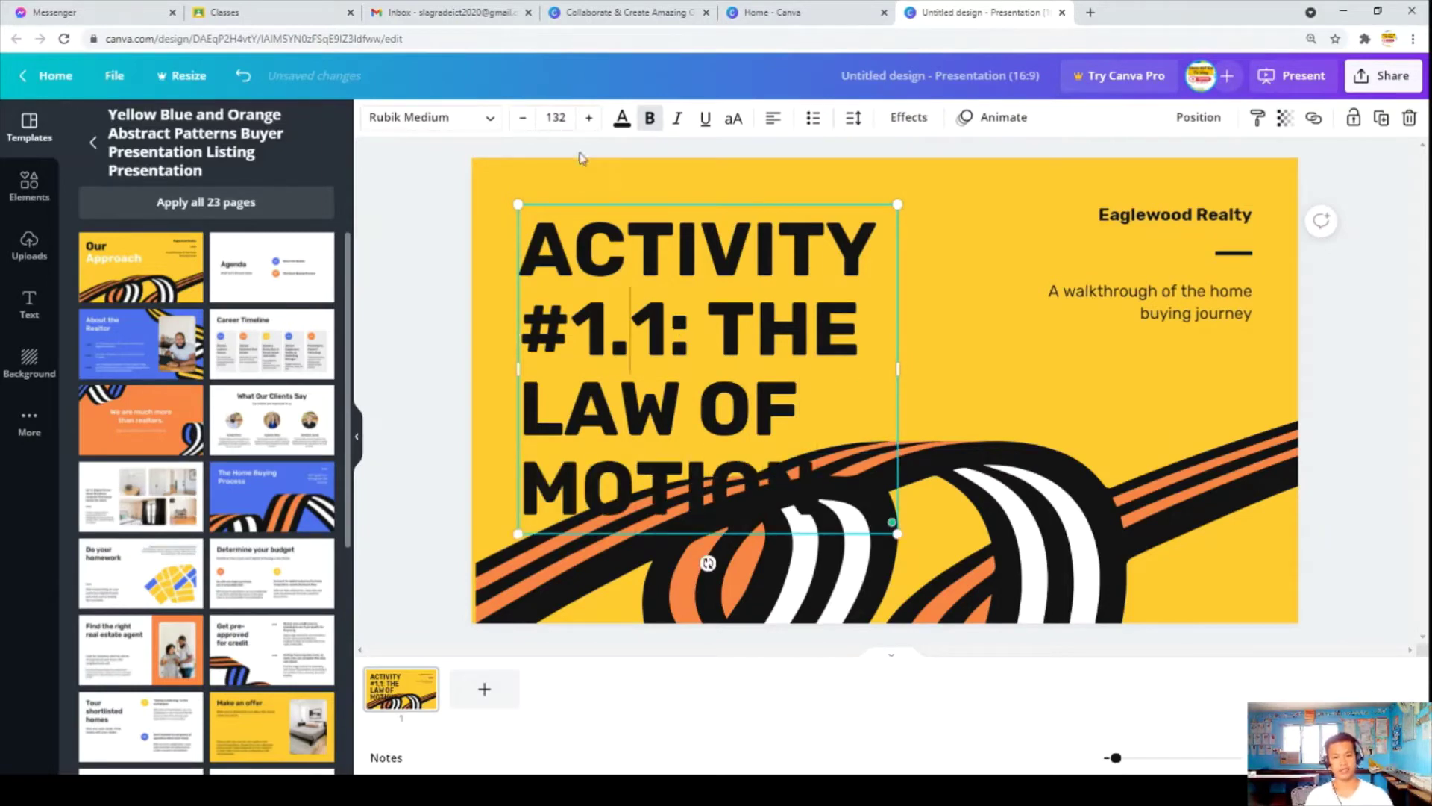
{"action": "key", "text": "ctrl+a"}
{"action": "left_click", "coordinate": [523, 118]}
{"action": "left_click", "coordinate": [523, 118]}
{"action": "left_click", "coordinate": [523, 118]}
{"action": "left_click", "coordinate": [523, 118]}
{"action": "left_click", "coordinate": [523, 118]}
{"action": "left_click", "coordinate": [523, 118]}
{"action": "left_click", "coordinate": [523, 118]}
{"action": "left_click", "coordinate": [523, 117]}
{"action": "left_click", "coordinate": [523, 118]}
{"action": "left_click", "coordinate": [523, 118]}
{"action": "left_click", "coordinate": [523, 118]}
{"action": "left_click", "coordinate": [523, 118]}
{"action": "left_click", "coordinate": [523, 118]}
{"action": "left_click", "coordinate": [522, 118]}
{"action": "left_click", "coordinate": [523, 118]}
{"action": "left_click", "coordinate": [523, 118]}
{"action": "left_click", "coordinate": [523, 118]}
{"action": "left_click", "coordinate": [523, 118]}
{"action": "left_click", "coordinate": [523, 118]}
{"action": "left_click", "coordinate": [523, 118]}
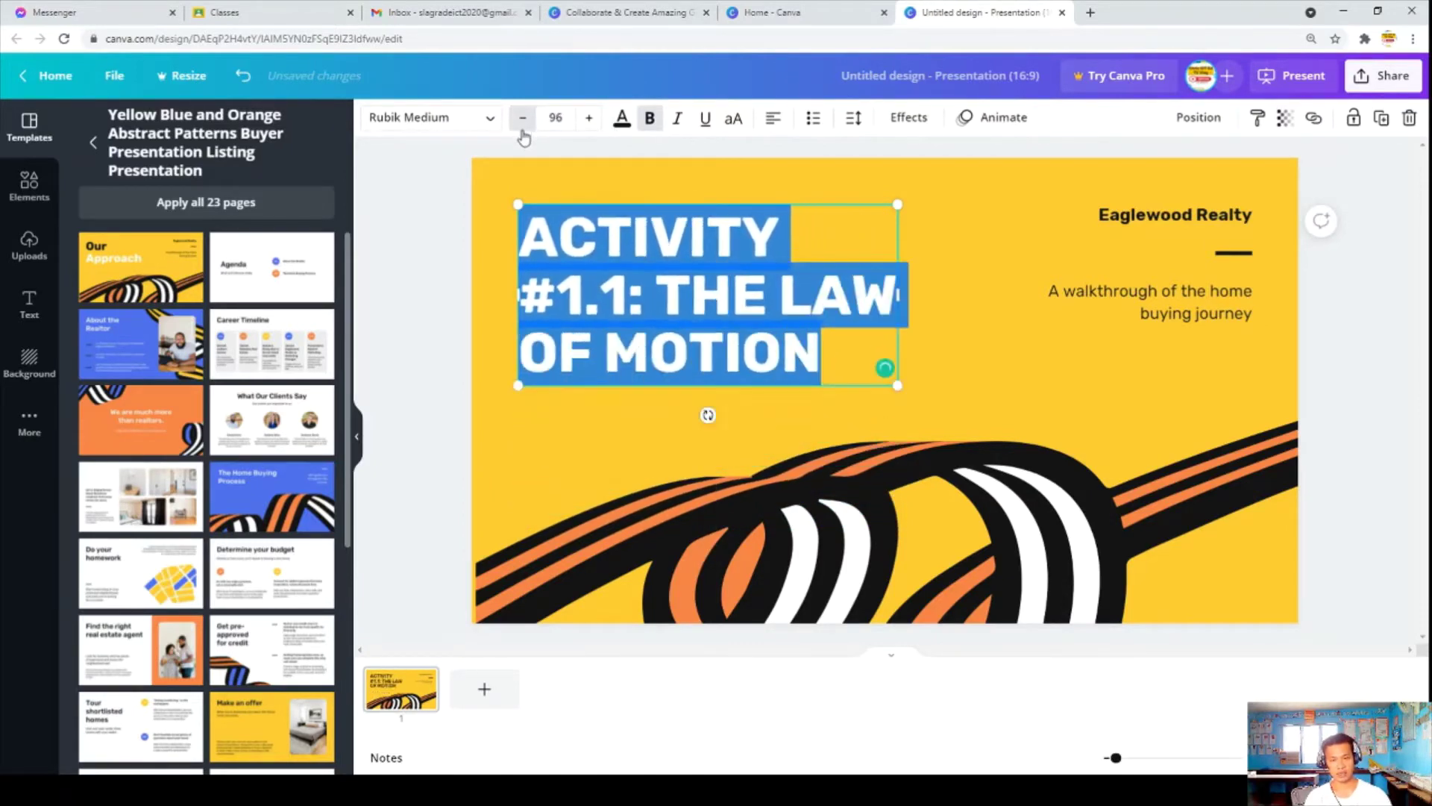
{"action": "left_click", "coordinate": [522, 120]}
{"action": "left_click", "coordinate": [522, 119]}
{"action": "left_click", "coordinate": [522, 120]}
{"action": "left_click", "coordinate": [522, 119]}
{"action": "left_click", "coordinate": [522, 119]}
{"action": "left_click", "coordinate": [522, 120]}
{"action": "left_click", "coordinate": [522, 119]}
{"action": "left_click", "coordinate": [522, 120]}
{"action": "left_click", "coordinate": [798, 349]}
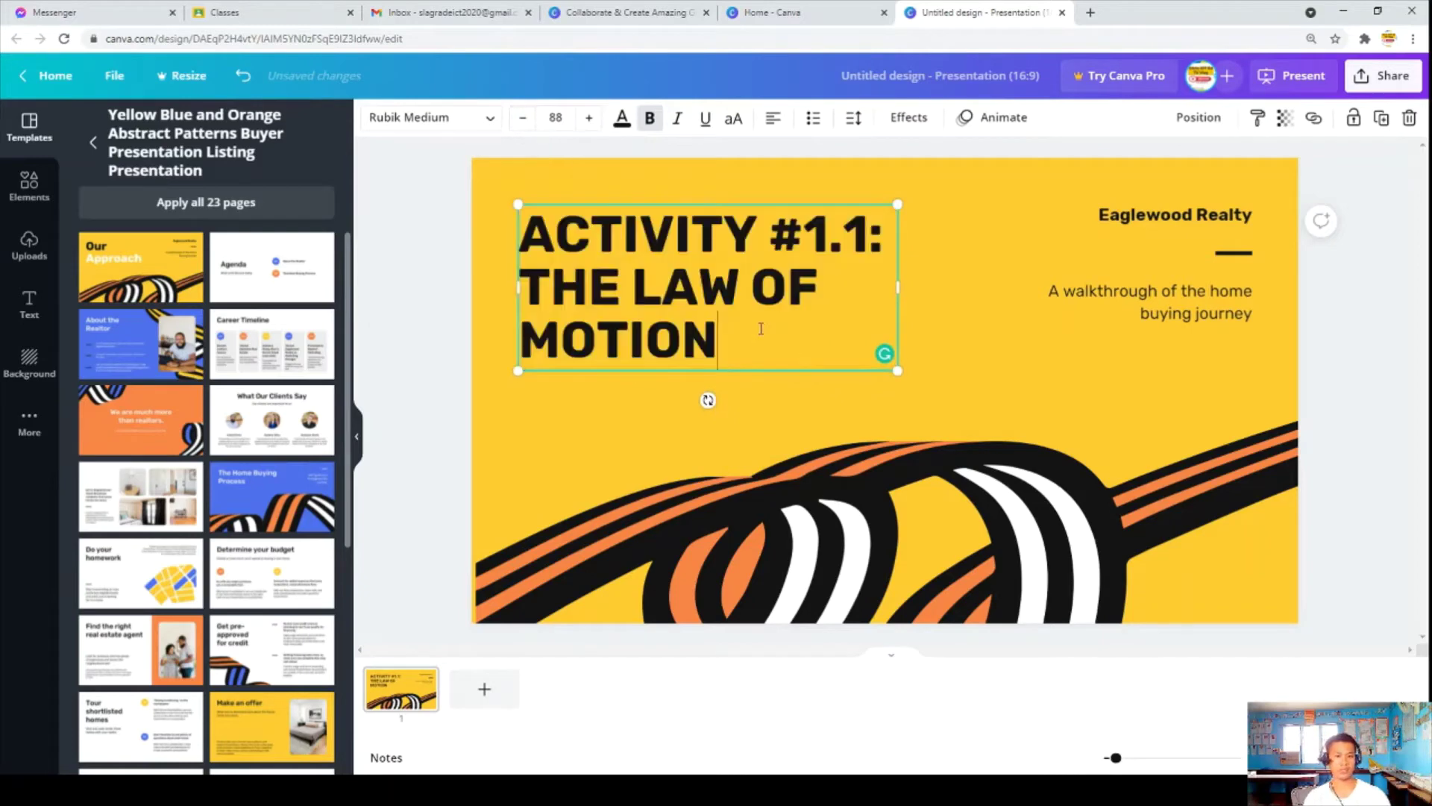
Replace the Eaglewood Realty line with a 'Presented by' credit naming the presenter.
{"action": "left_click", "coordinate": [1154, 217]}
{"action": "left_click", "coordinate": [1177, 249]}
{"action": "left_click", "coordinate": [1179, 214]}
{"action": "double_click", "coordinate": [1179, 214]}
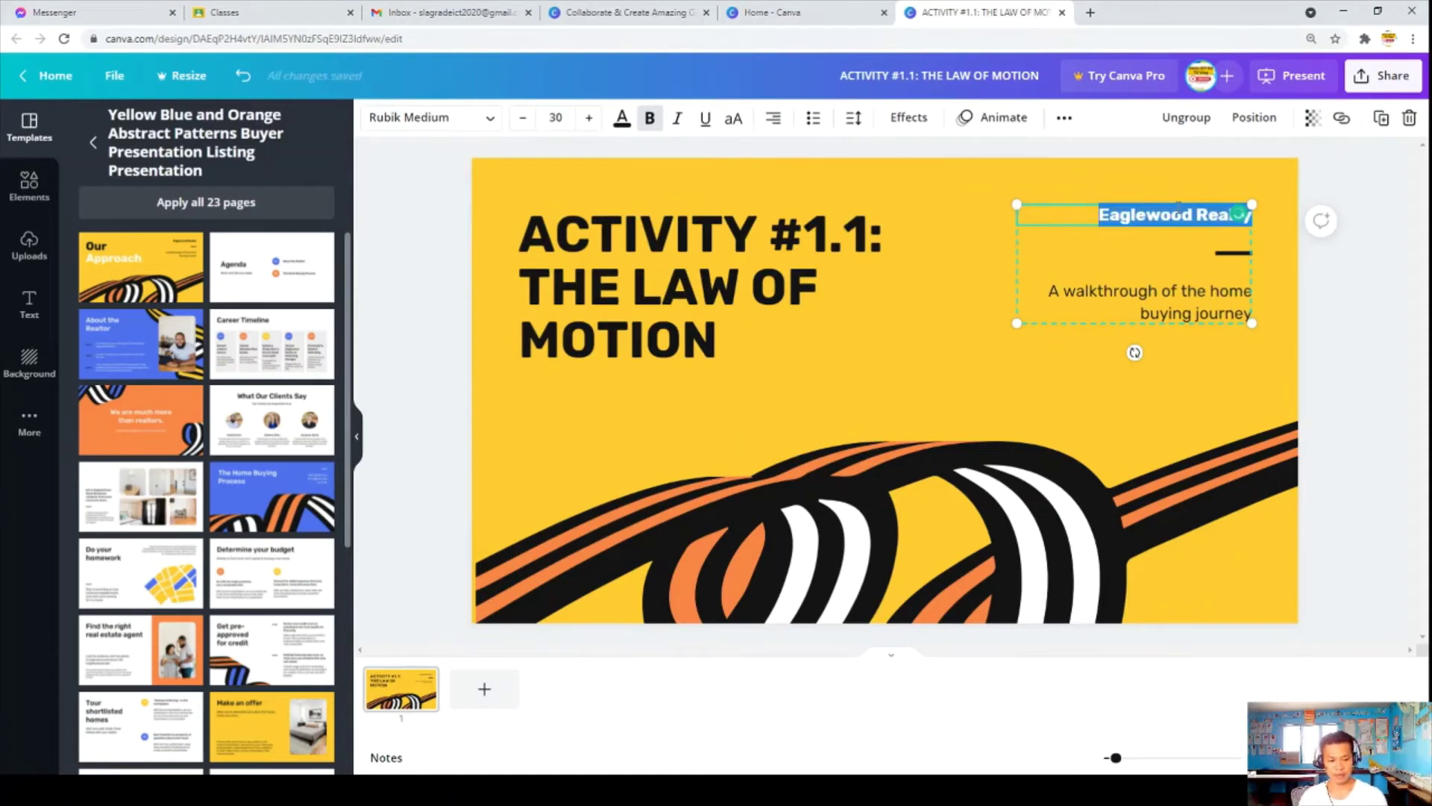
{"action": "type", "text": "Presen"}
{"action": "key", "text": "BackSpace"}
{"action": "key", "text": "BackSpace"}
{"action": "key", "text": "BackSpace"}
{"action": "key", "text": "BackSpace"}
{"action": "key", "text": "BackSpace"}
{"action": "key", "text": "BackSpace"}
{"action": "type", "text": "Presen"}
{"action": "key", "text": "BackSpace"}
{"action": "key", "text": "BackSpace"}
{"action": "key", "text": "BackSpace"}
{"action": "key", "text": "BackSpace"}
{"action": "type", "text": "sented by"}
{"action": "type", "text": " Sir Clar"}
{"action": "type", "text": "is"}
{"action": "left_click", "coordinate": [1143, 295]}
Change the tagline to 'Thank you for watching..'.
{"action": "left_click", "coordinate": [1143, 295]}
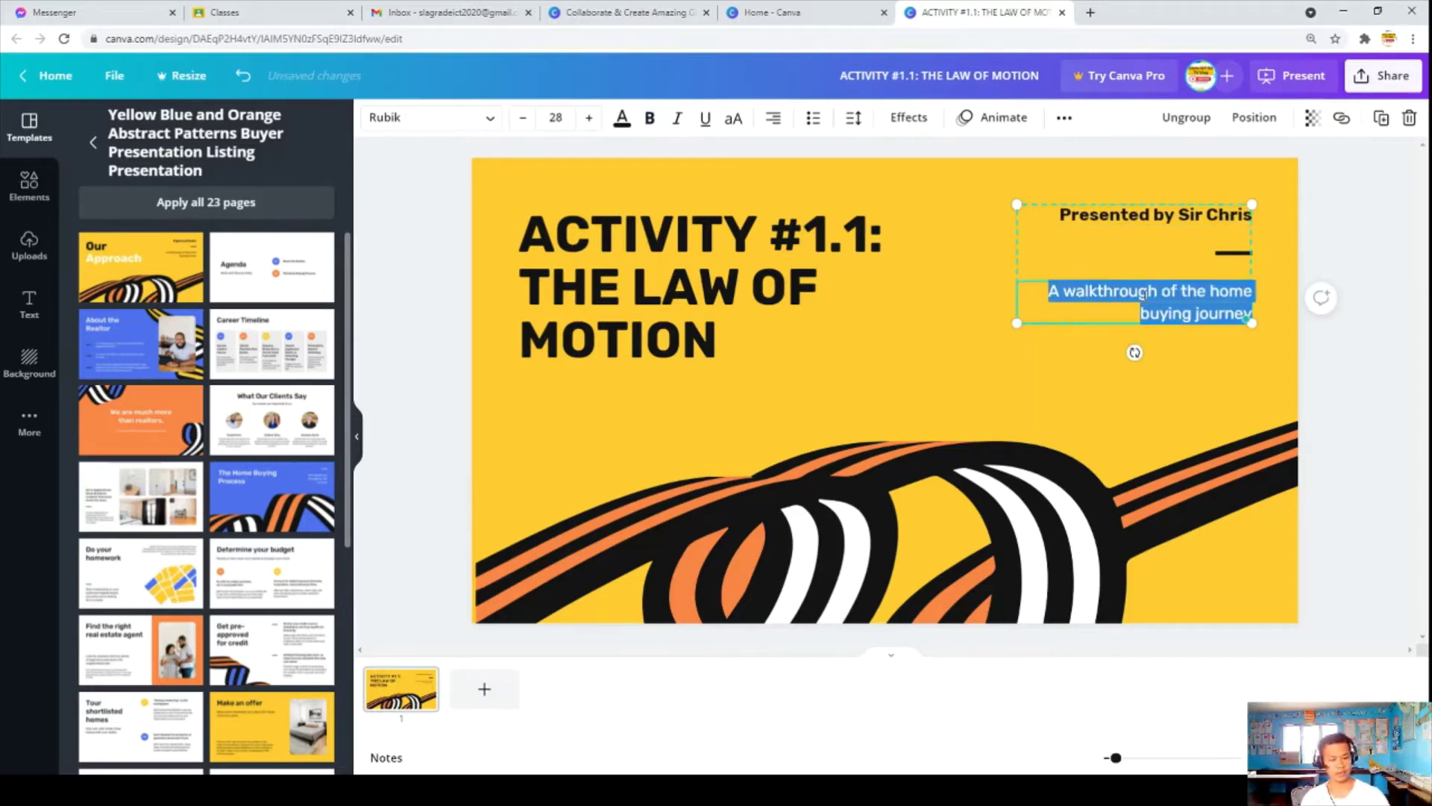
{"action": "key", "text": "BackSpace"}
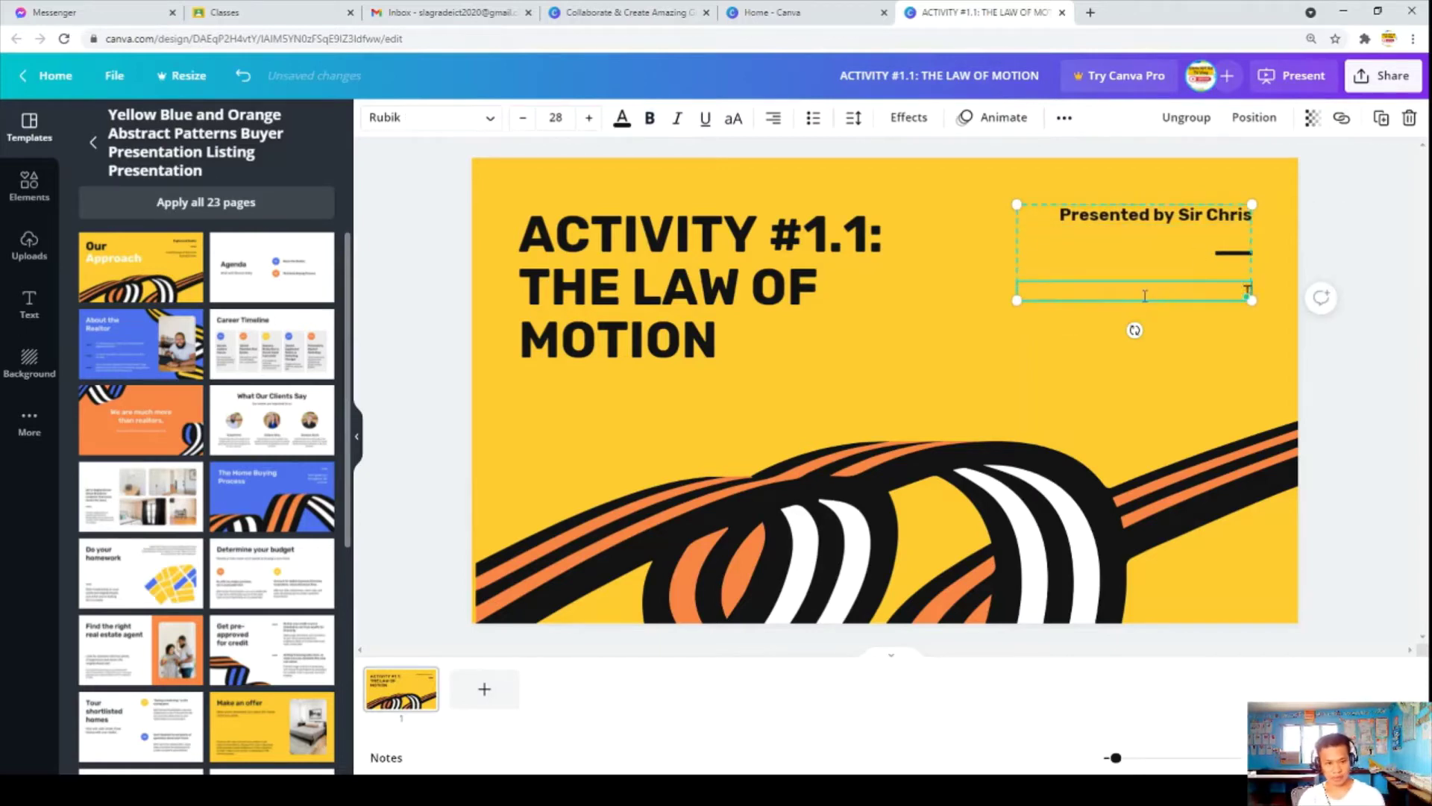
{"action": "type", "text": "Thank yo"}
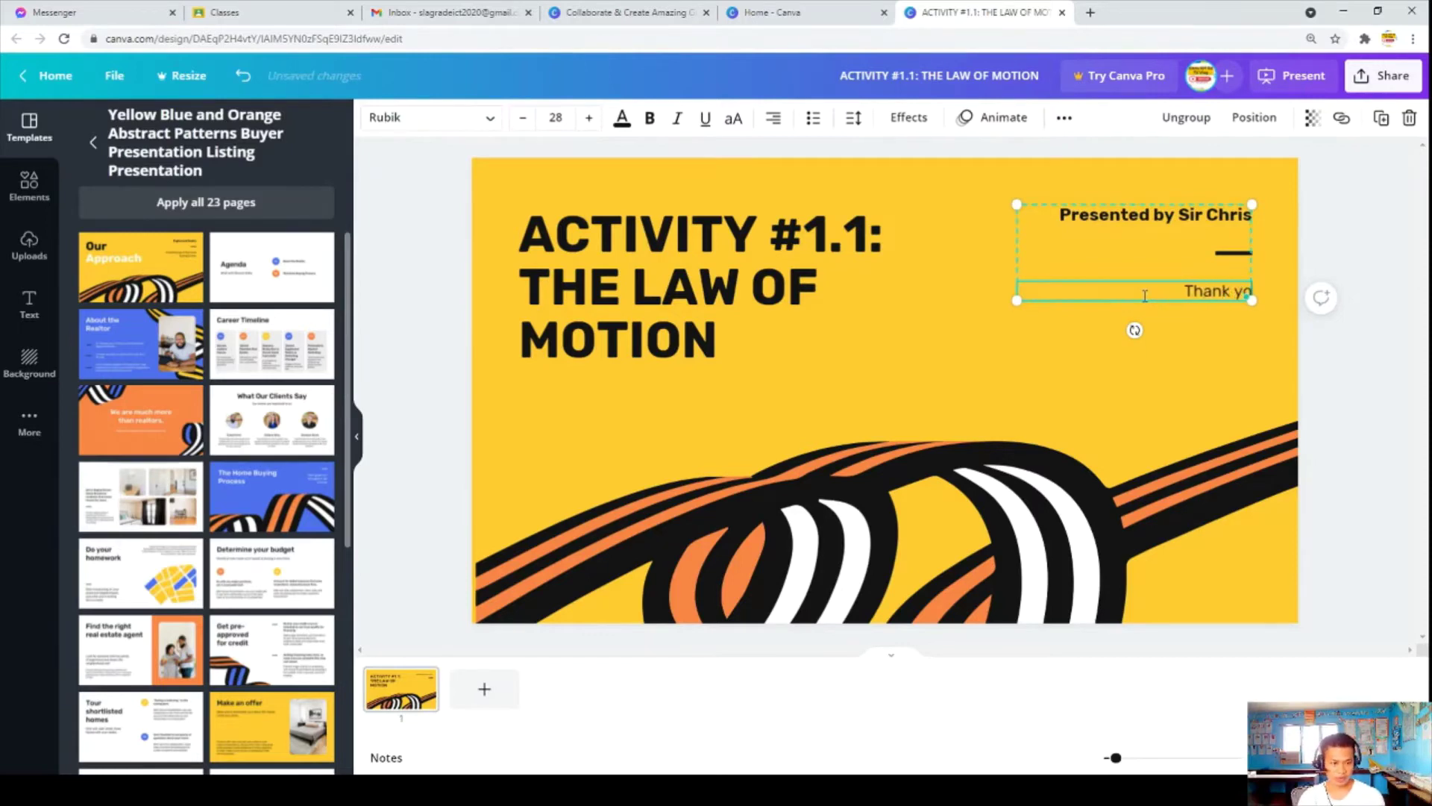
{"action": "type", "text": "u for watch"}
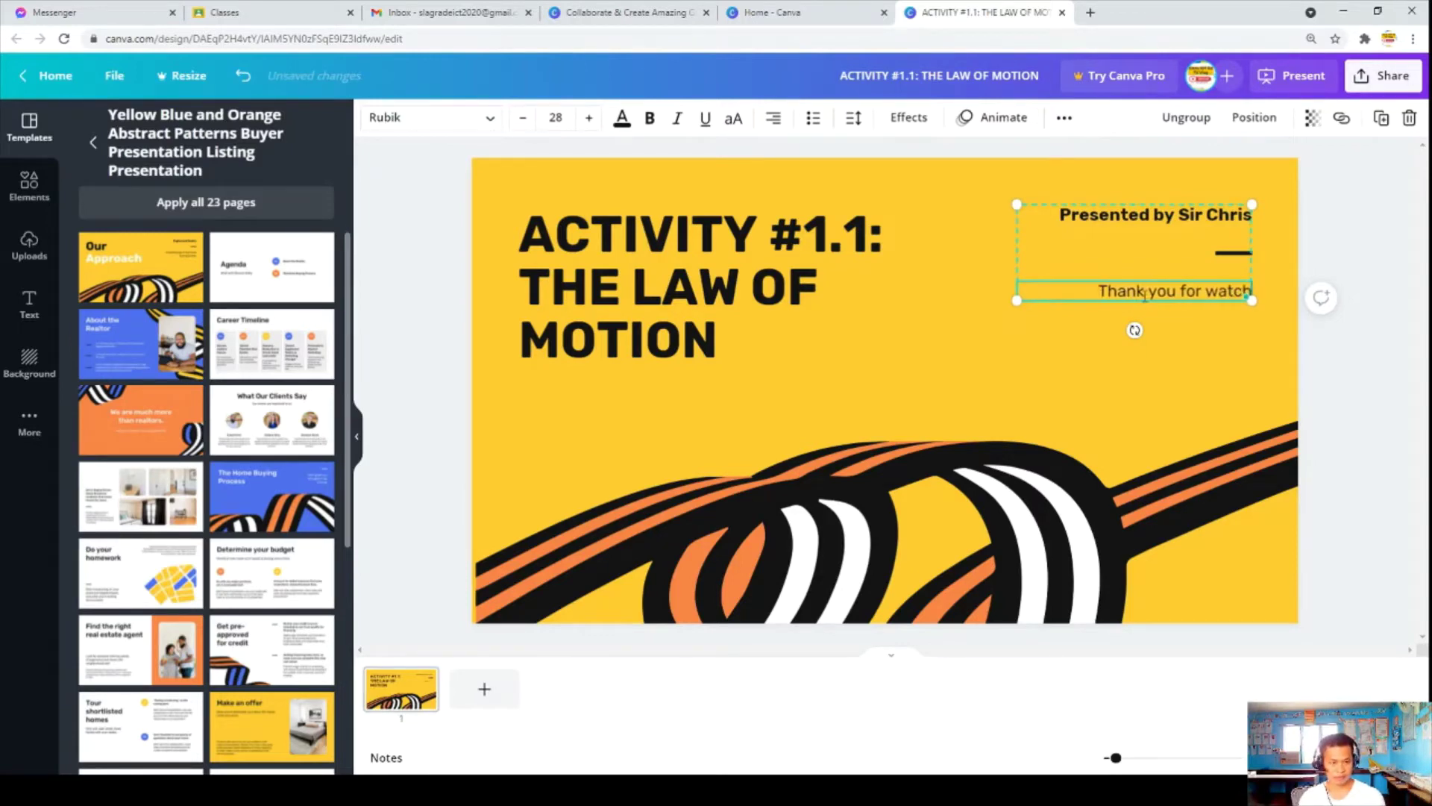
{"action": "type", "text": "ing.."}
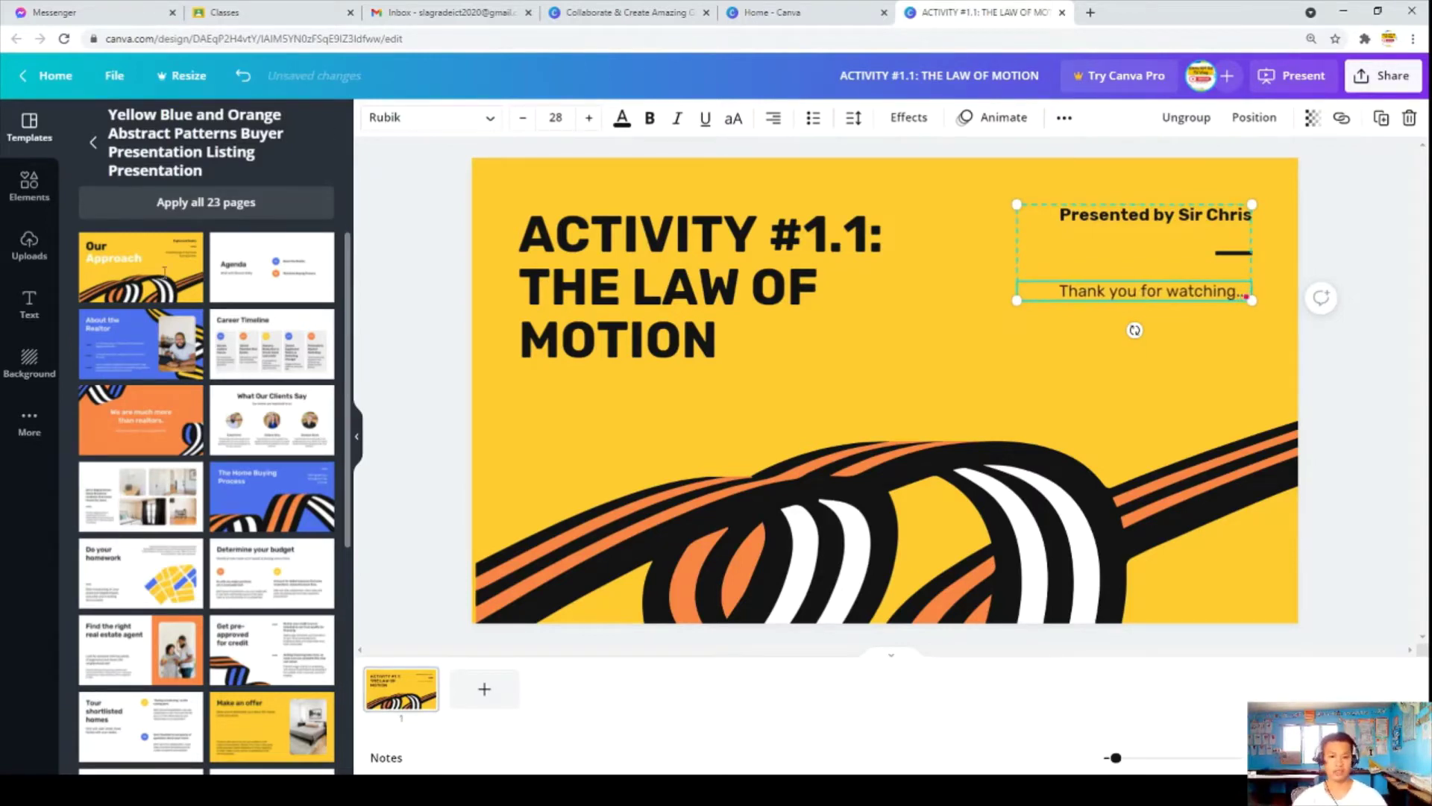
{"action": "left_click", "coordinate": [415, 296]}
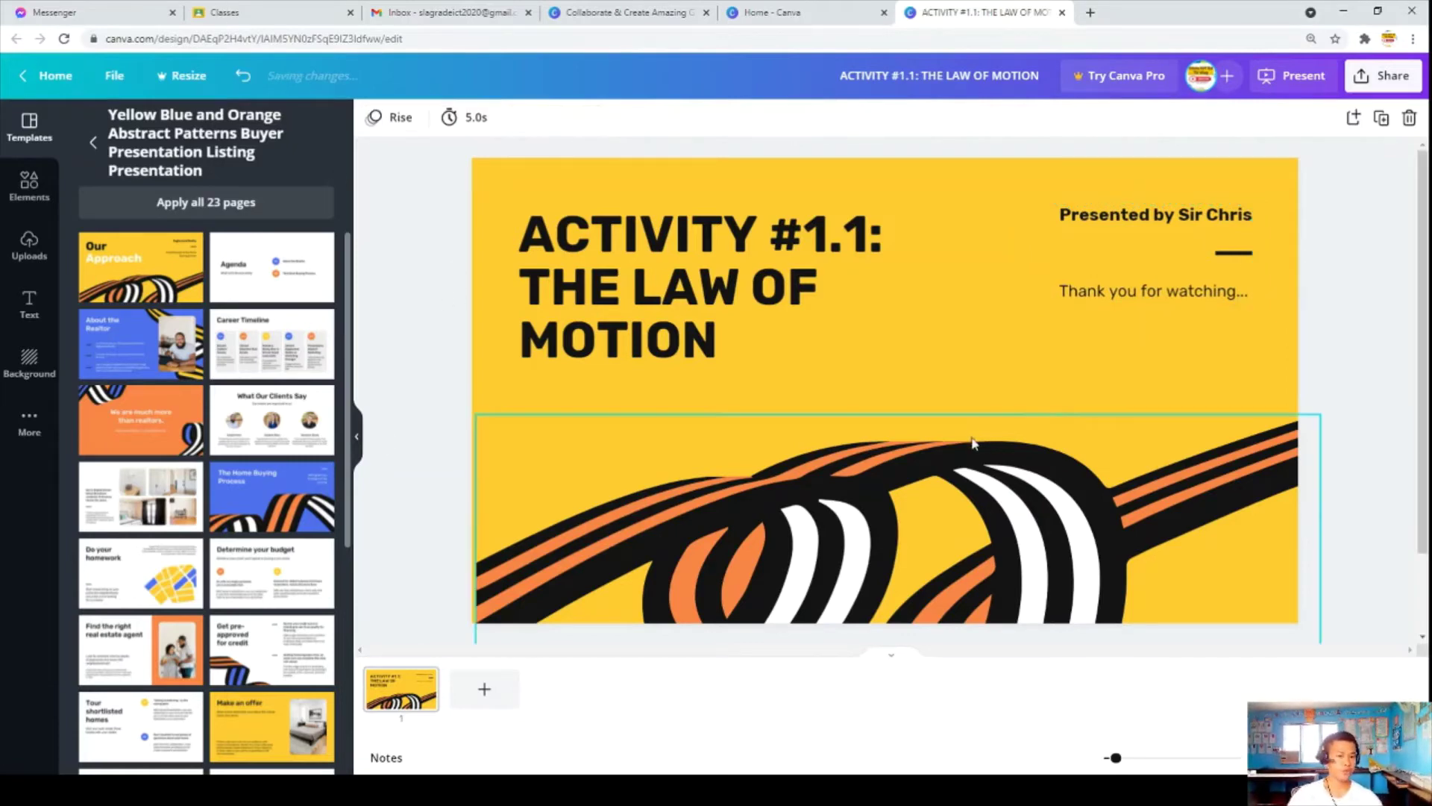
Add a second slide from the orange realtors page with the heading 'Law of Motion'.
{"action": "left_click", "coordinate": [485, 688]}
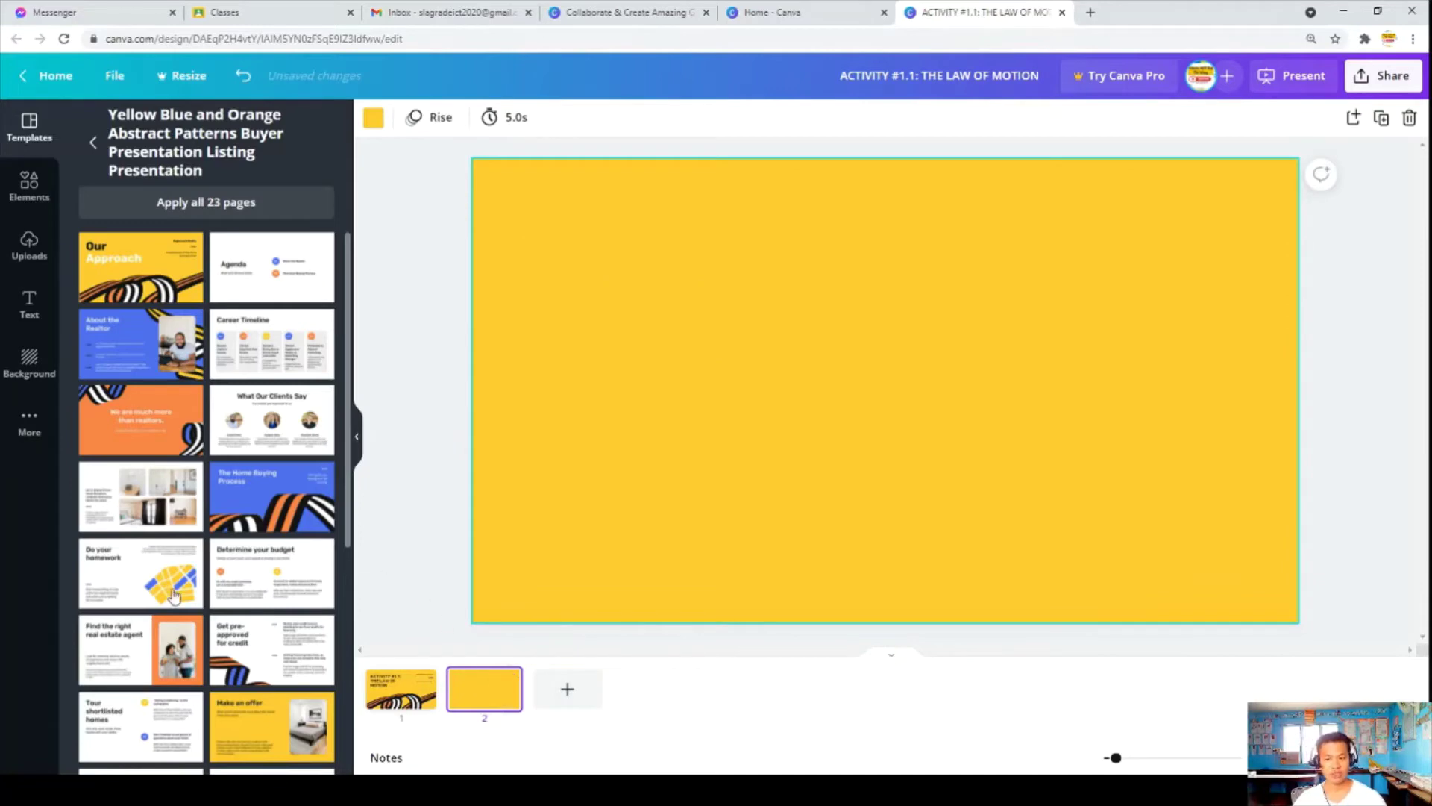
{"action": "left_click", "coordinate": [134, 431]}
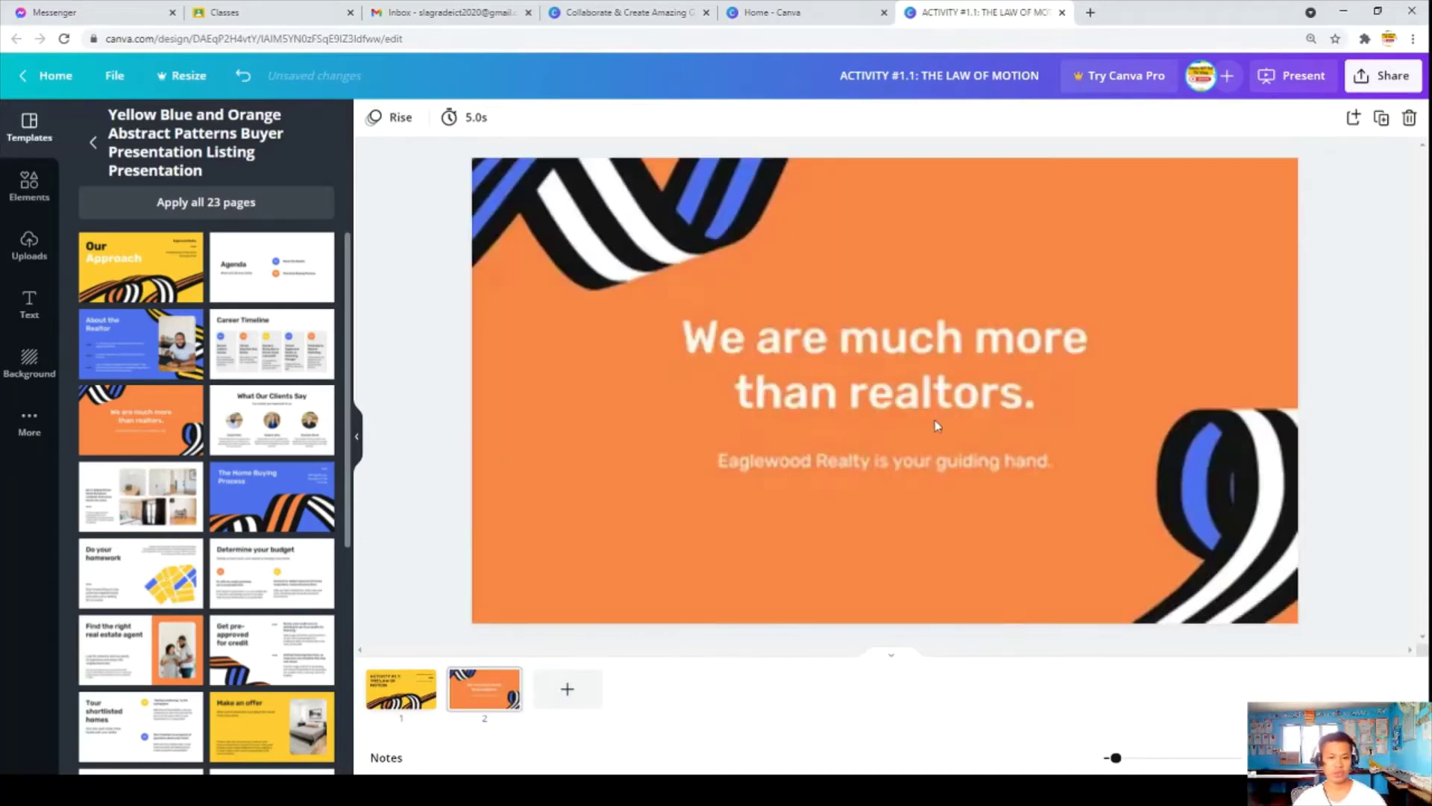
{"action": "double_click", "coordinate": [858, 351]}
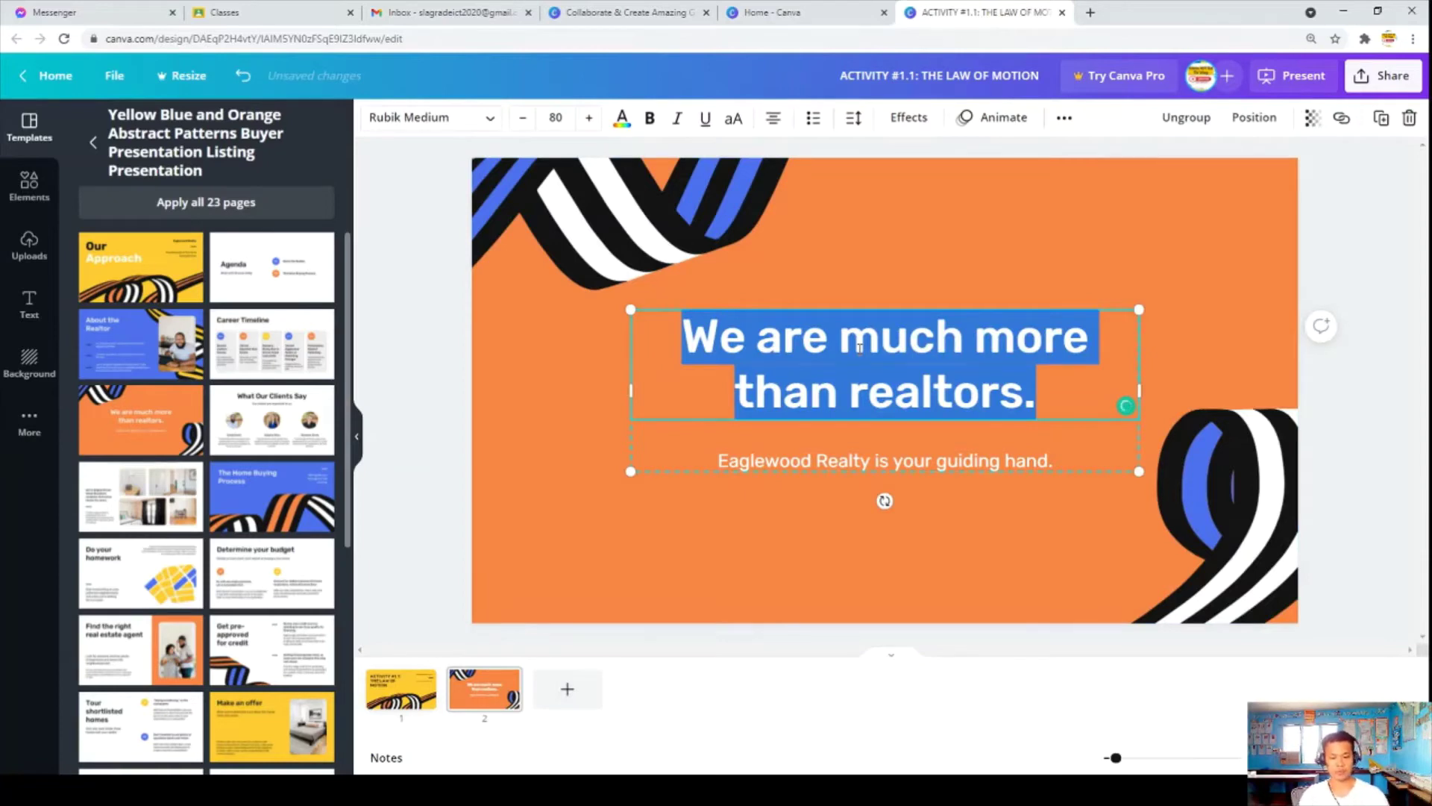
{"action": "type", "text": "Law of "}
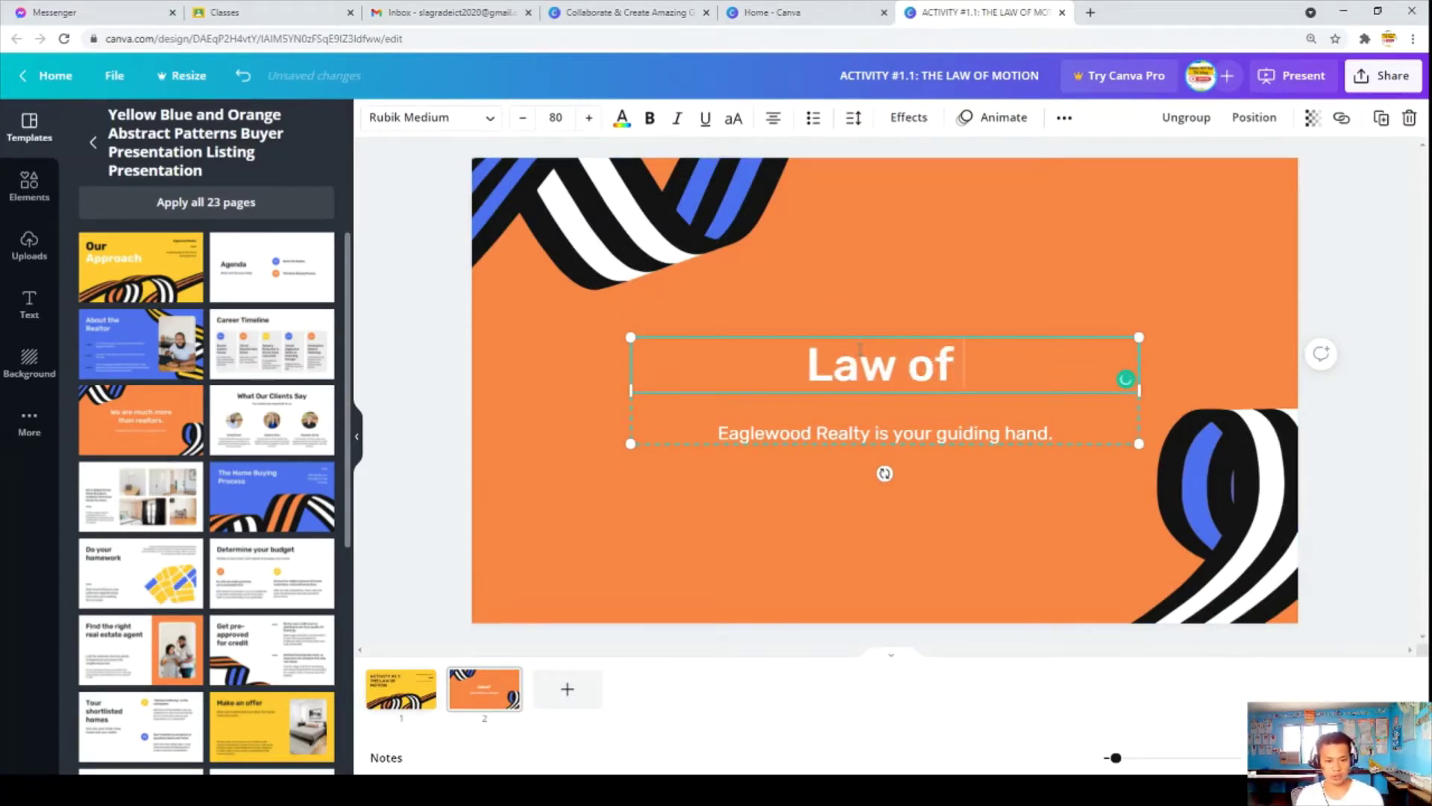
{"action": "type", "text": "Motion"}
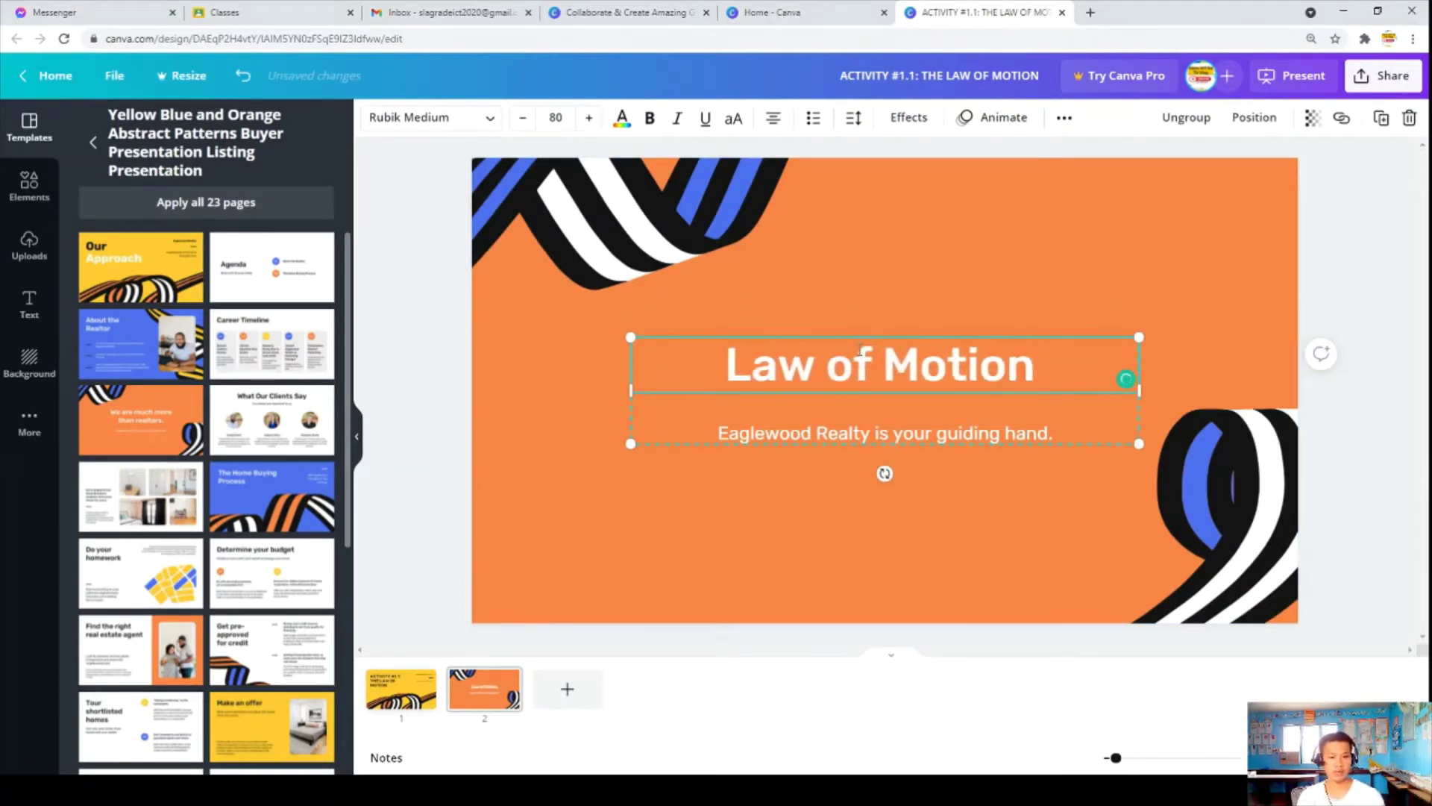
{"action": "left_click", "coordinate": [911, 436]}
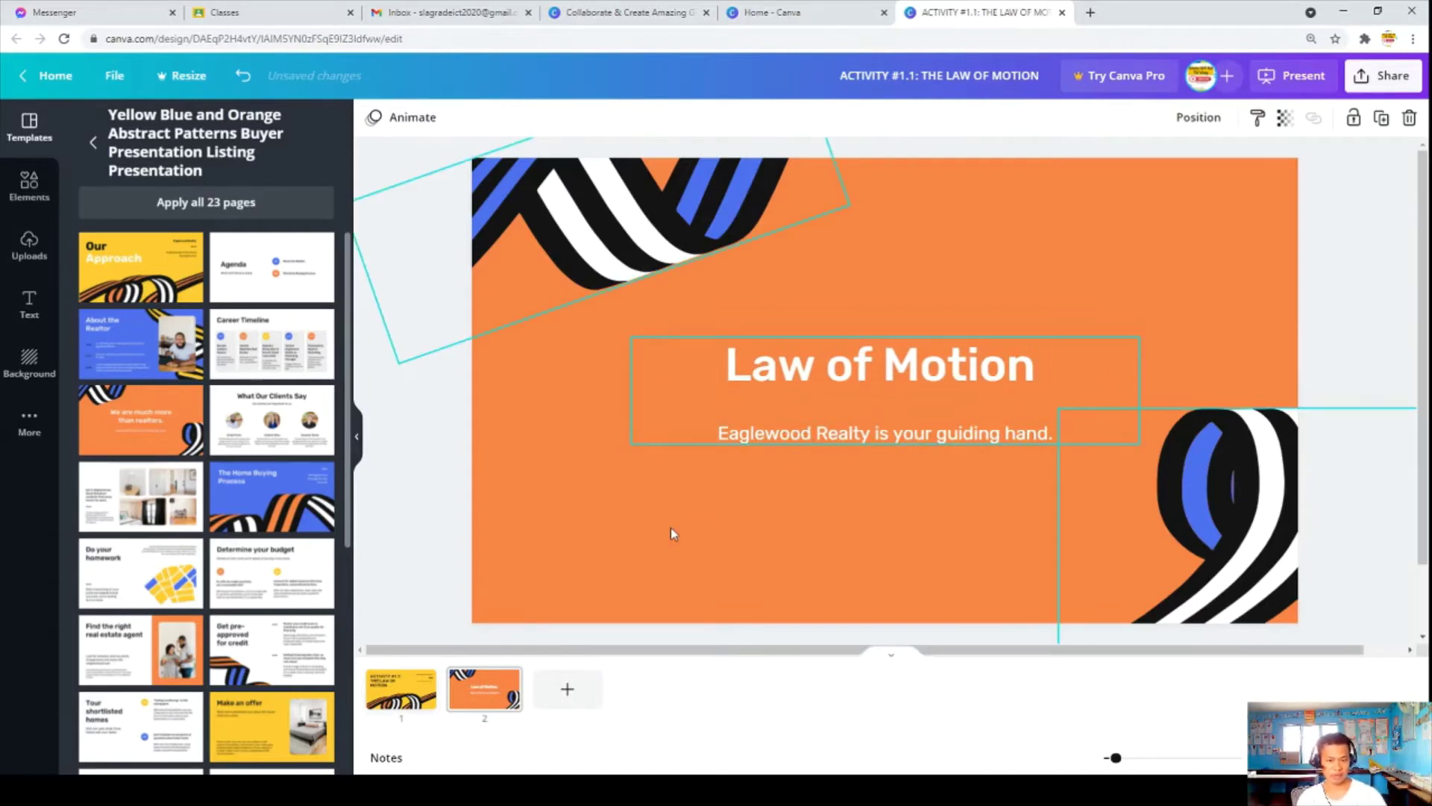
Change the slide 2 subtitle to 'Sir Isaac Newton'.
{"action": "left_click", "coordinate": [819, 433]}
{"action": "double_click", "coordinate": [819, 433]}
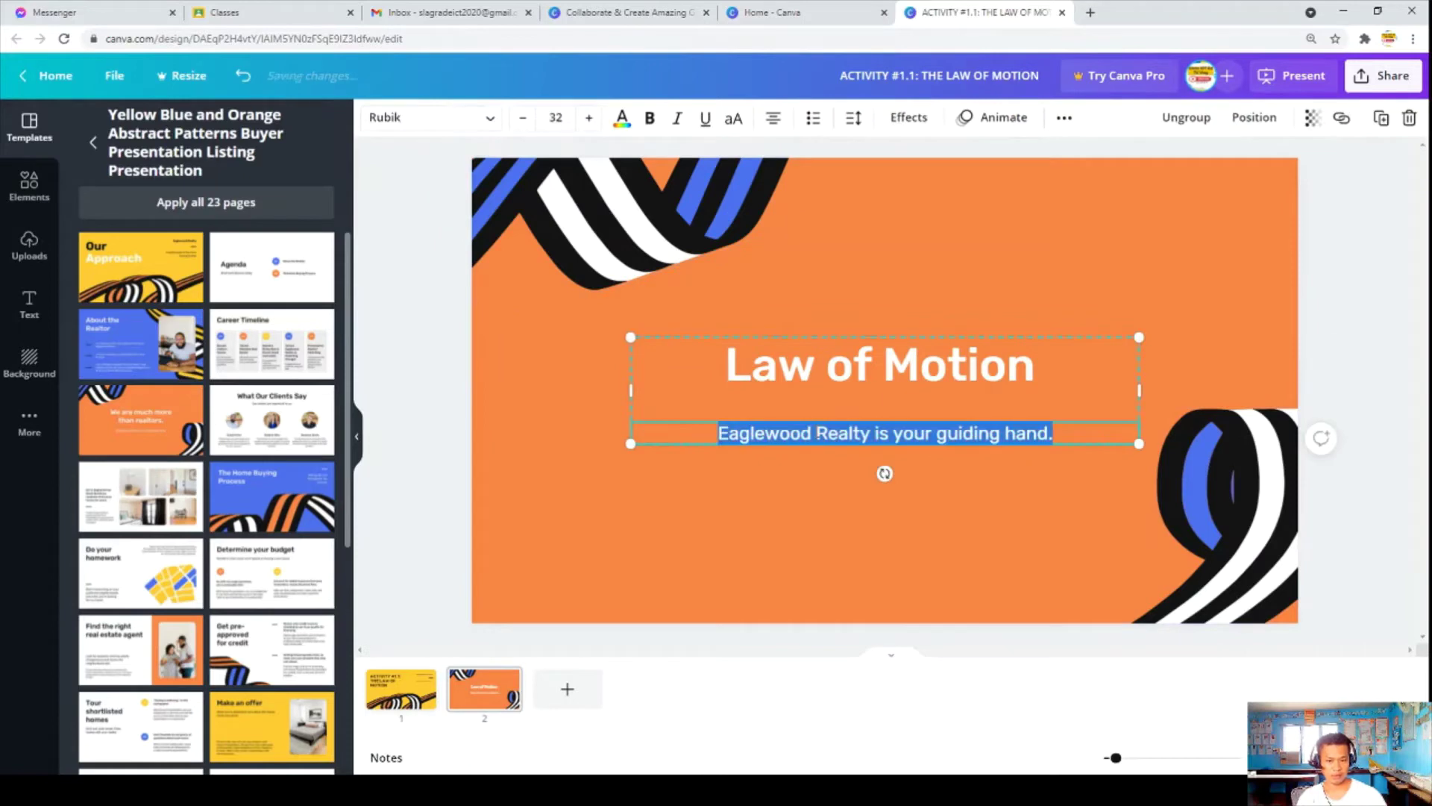
{"action": "type", "text": "Sir"}
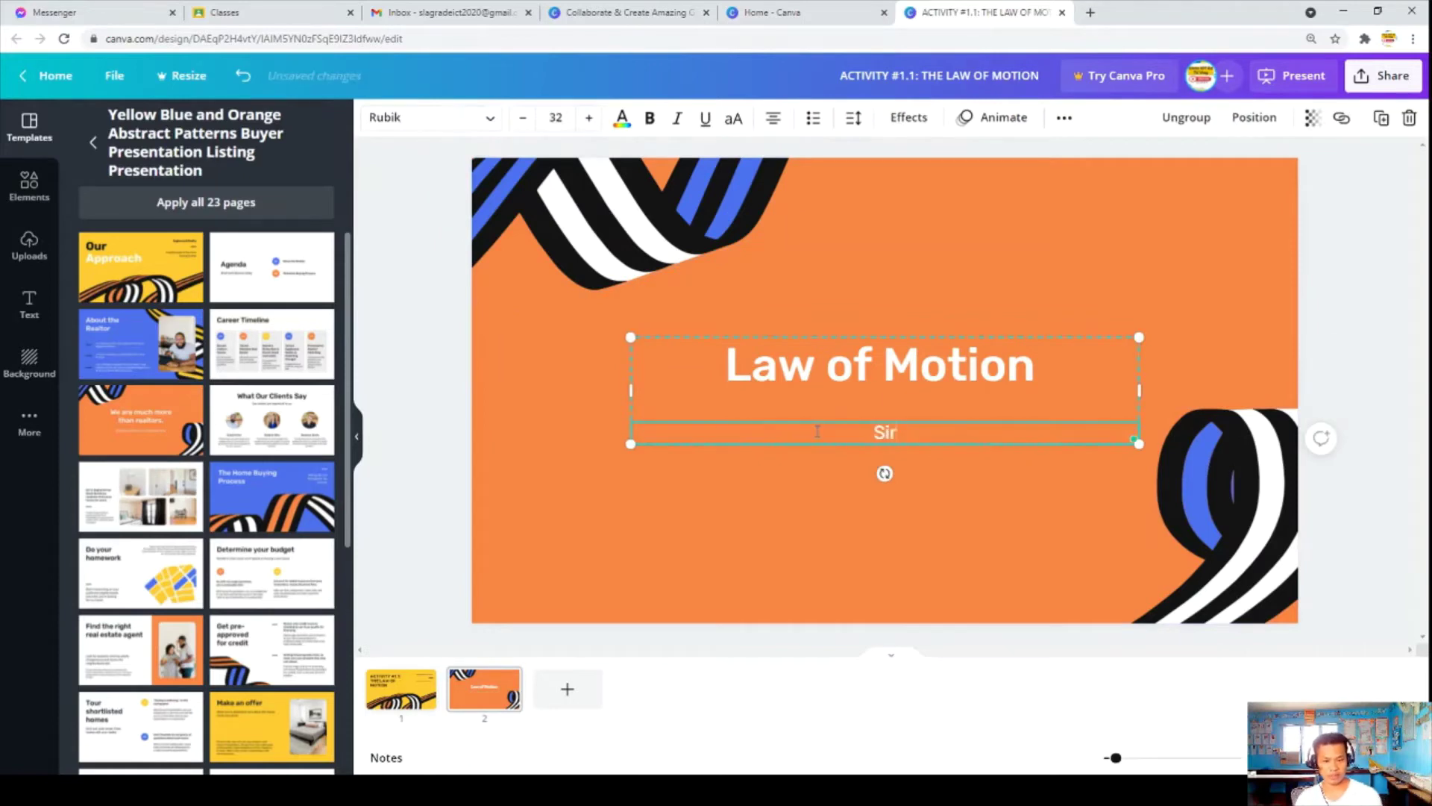
{"action": "type", "text": " Isaac Newton"}
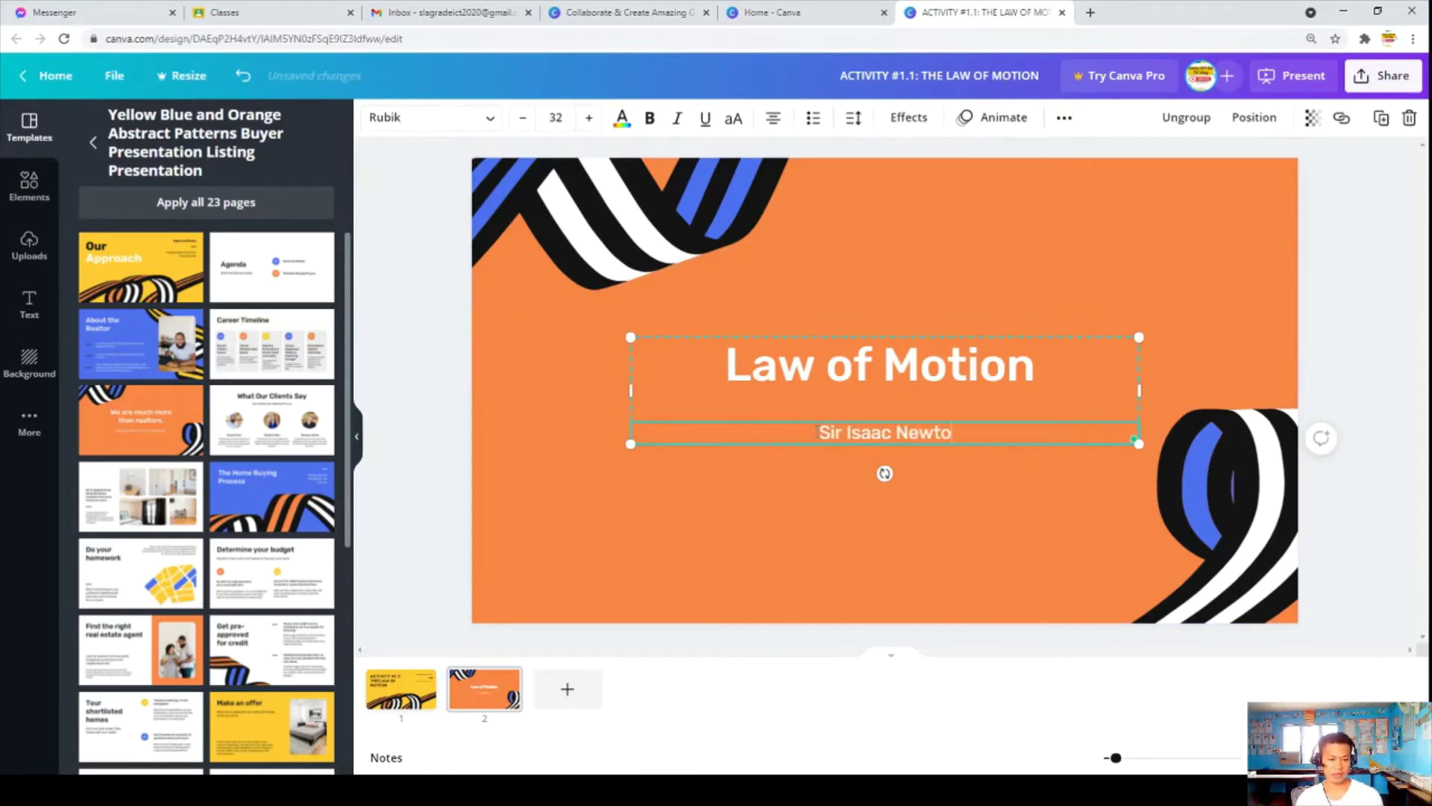
{"action": "left_click", "coordinate": [407, 478]}
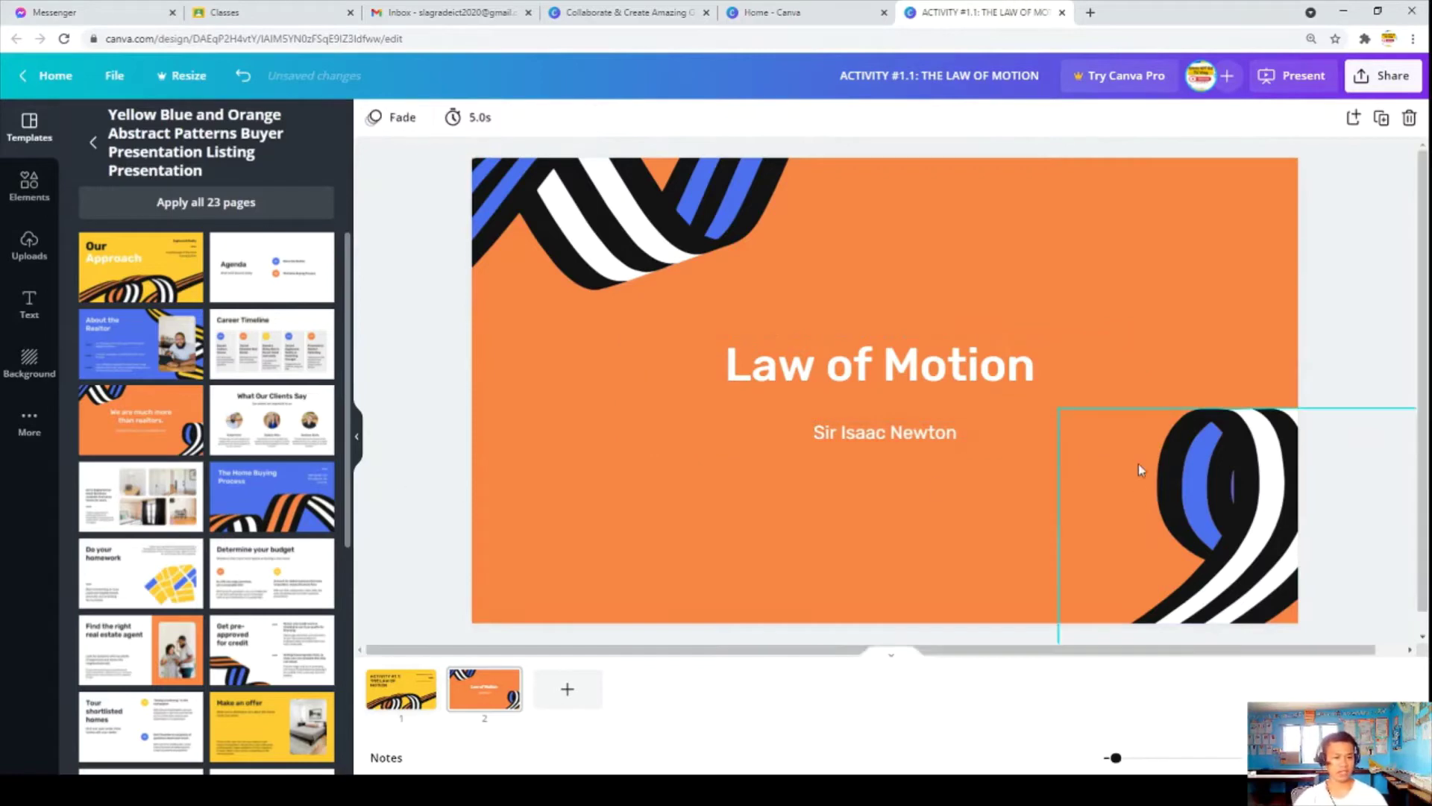
Add page 3 with the Make an offer layout and title it 'Law of Inertia'.
{"action": "left_click", "coordinate": [567, 689]}
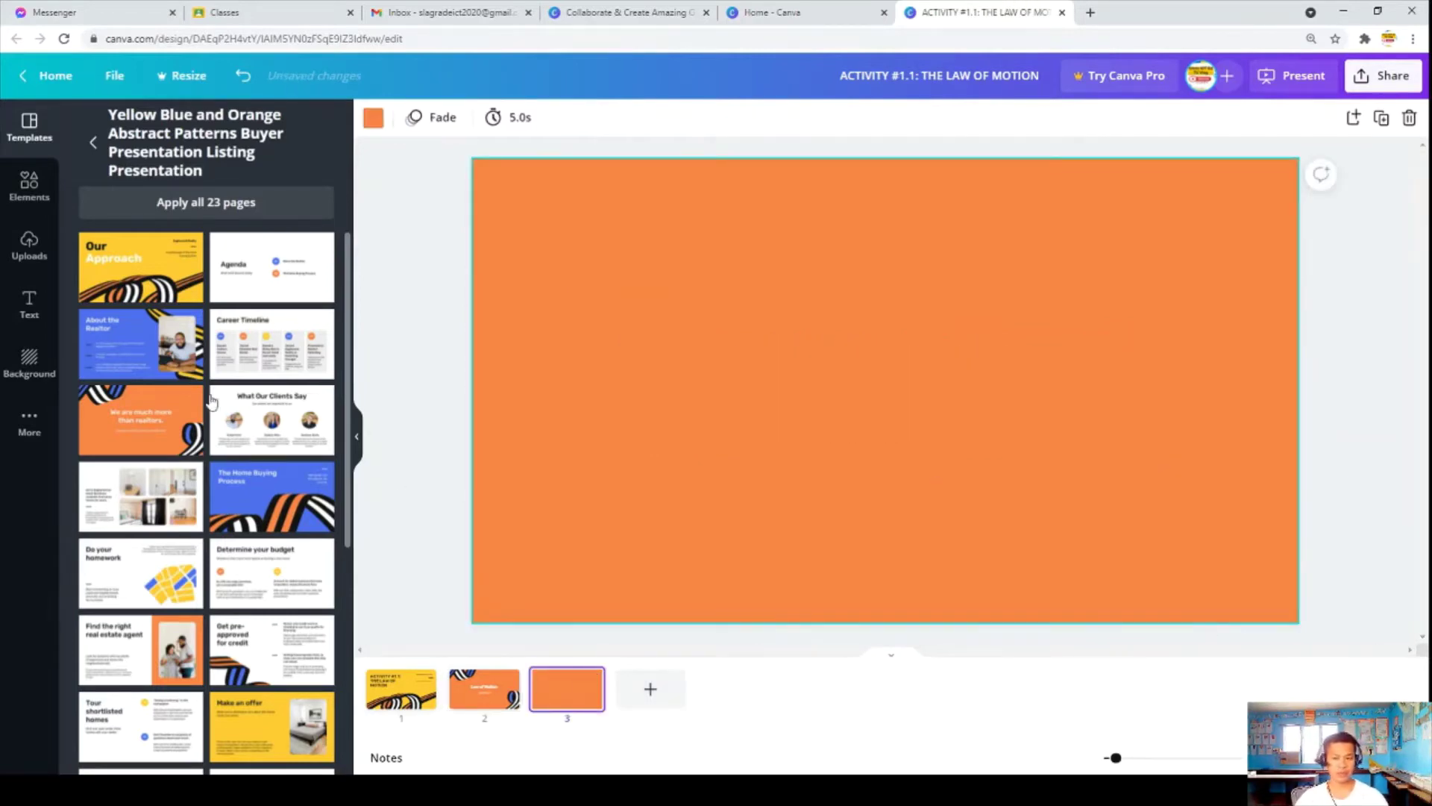
{"action": "left_click", "coordinate": [257, 729]}
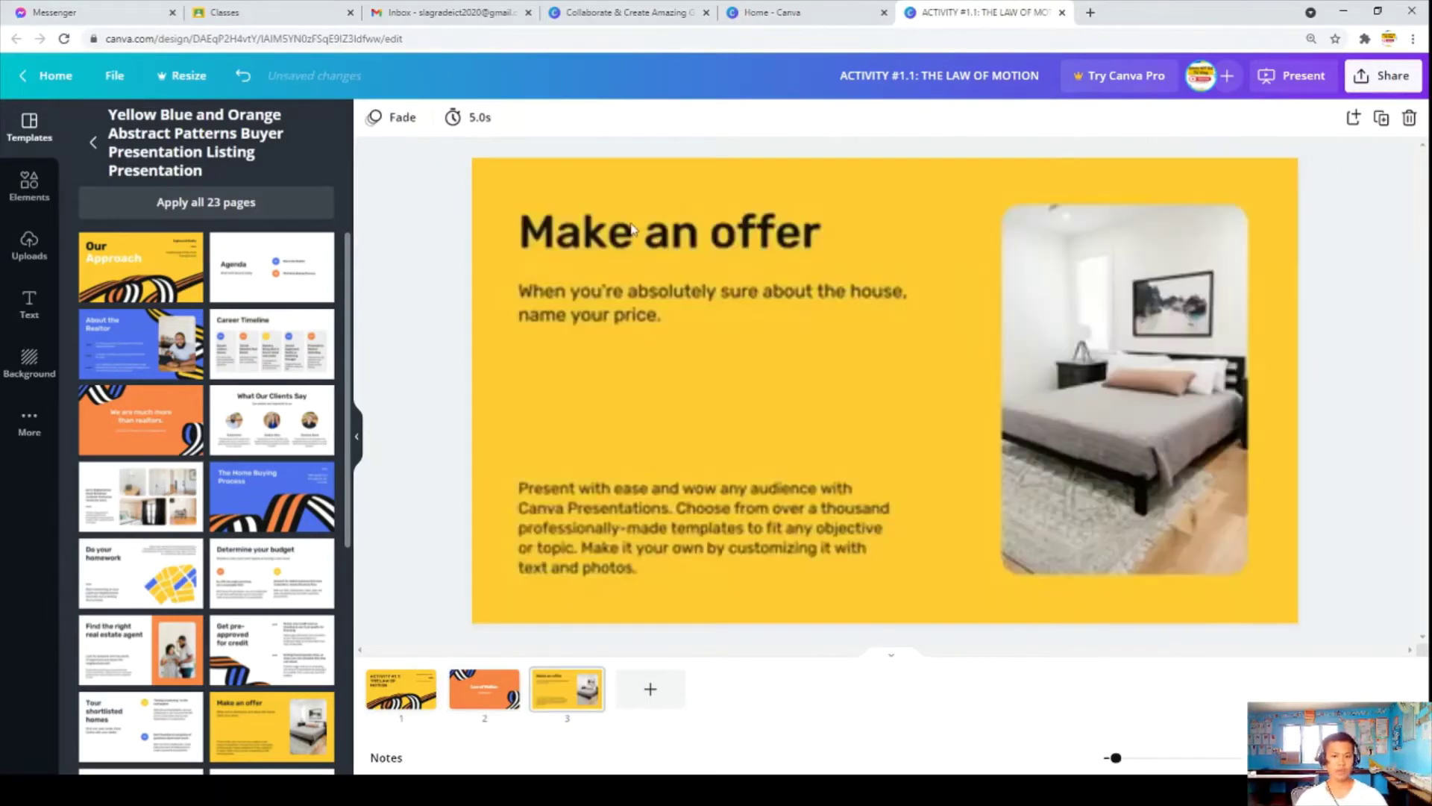
{"action": "left_click", "coordinate": [651, 237]}
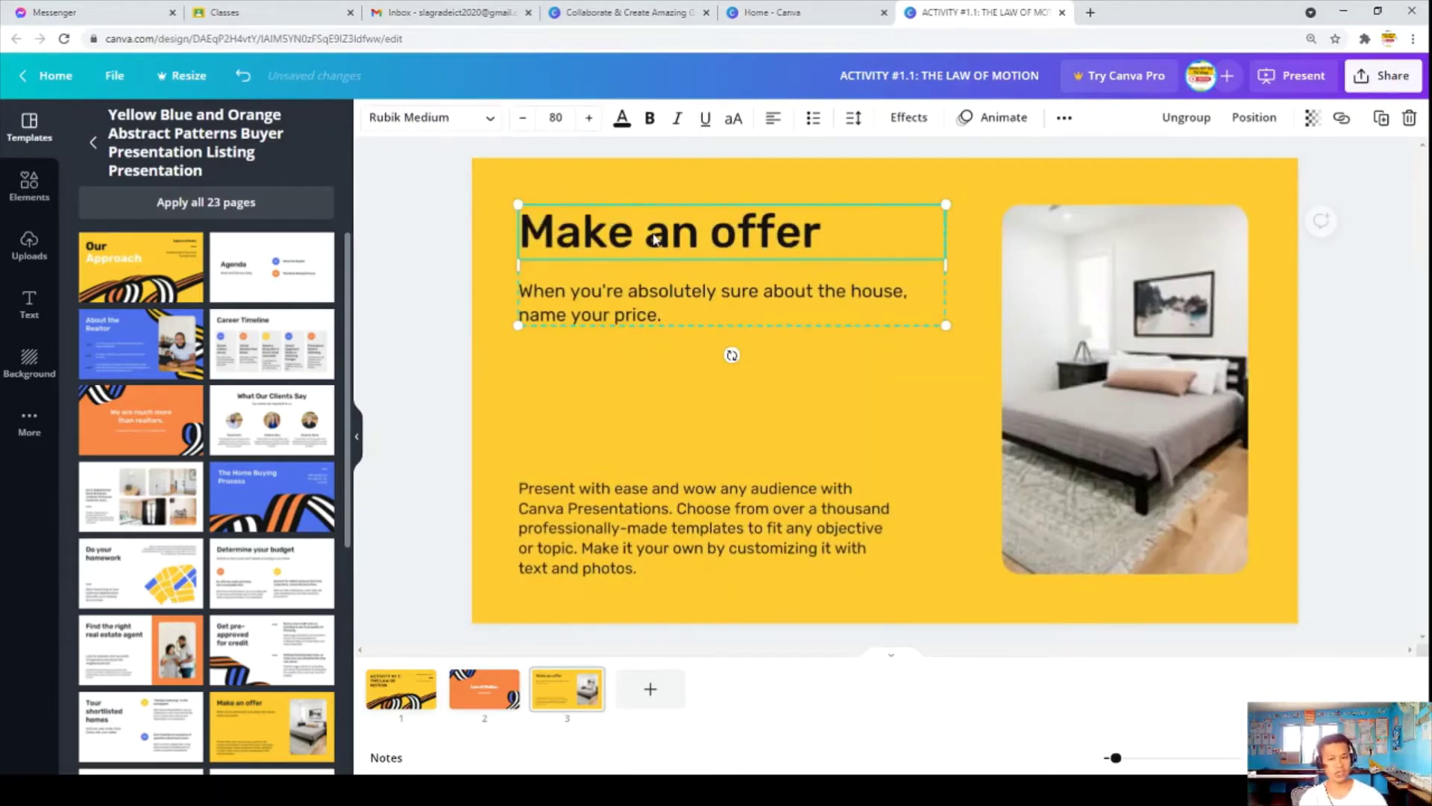
{"action": "left_click", "coordinate": [652, 237]}
{"action": "type", "text": "Law of Inertia"}
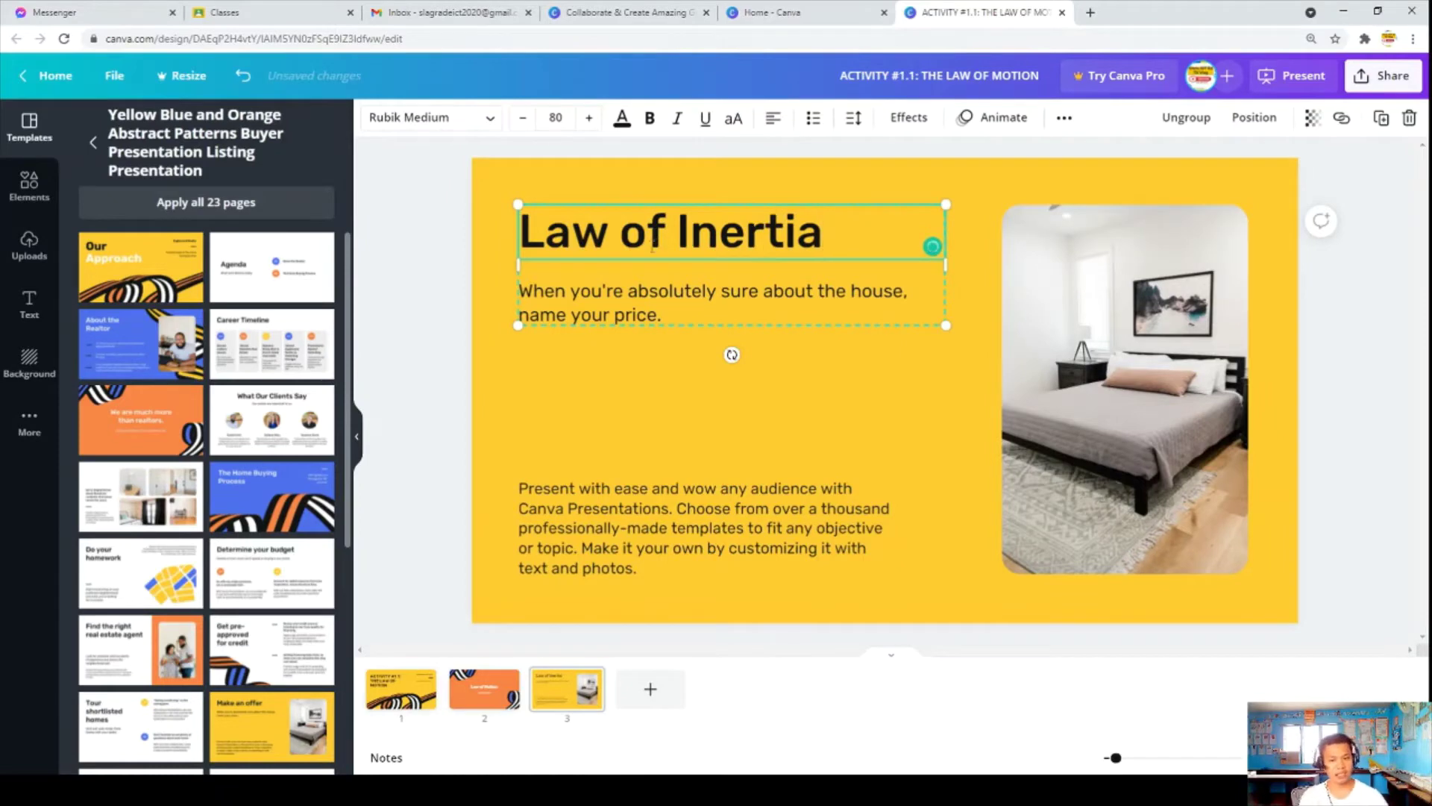
Replace the subtitle with the definition about objects at rest and unbalanced force.
{"action": "left_click", "coordinate": [584, 291]}
{"action": "left_click", "coordinate": [584, 292]}
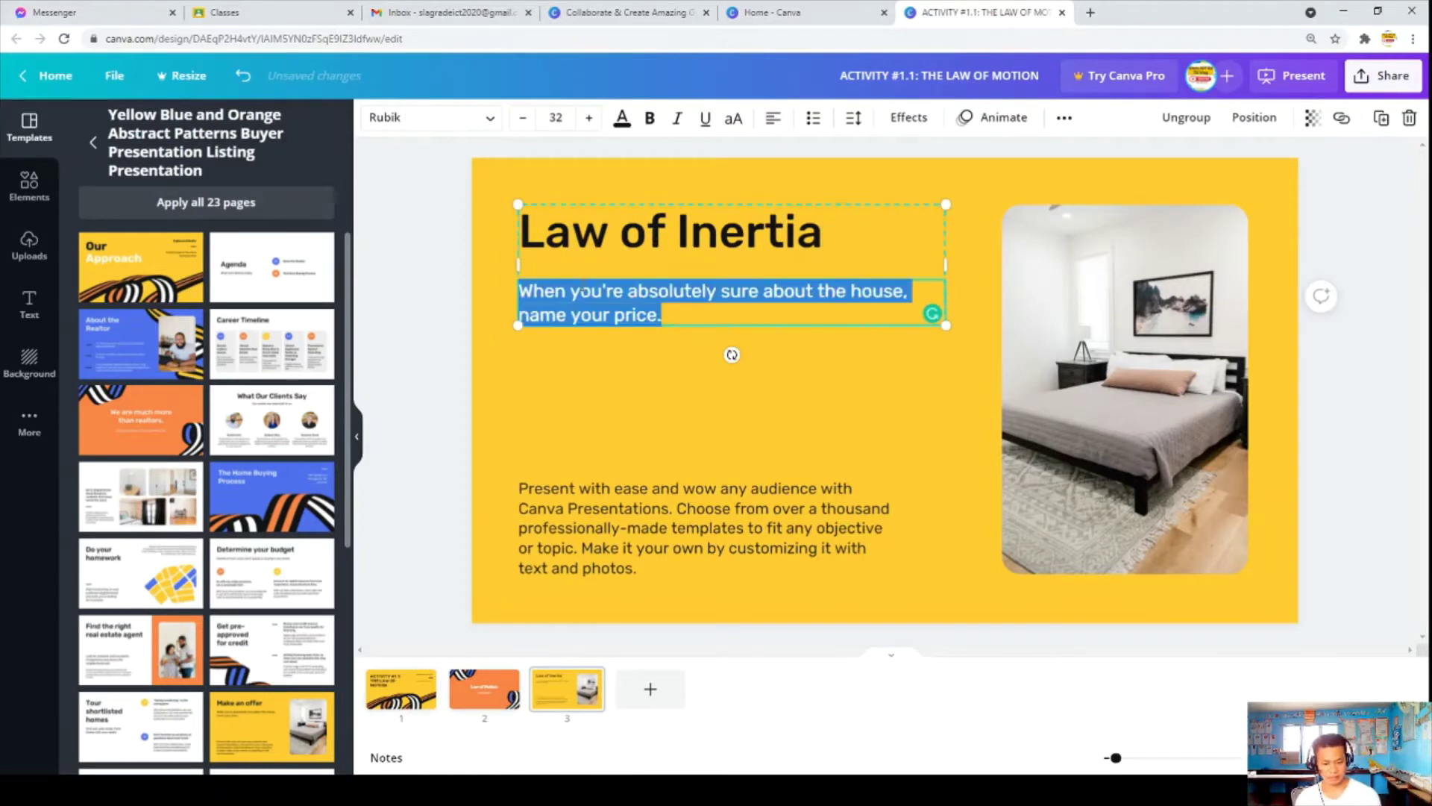
{"action": "type", "text": "It st"}
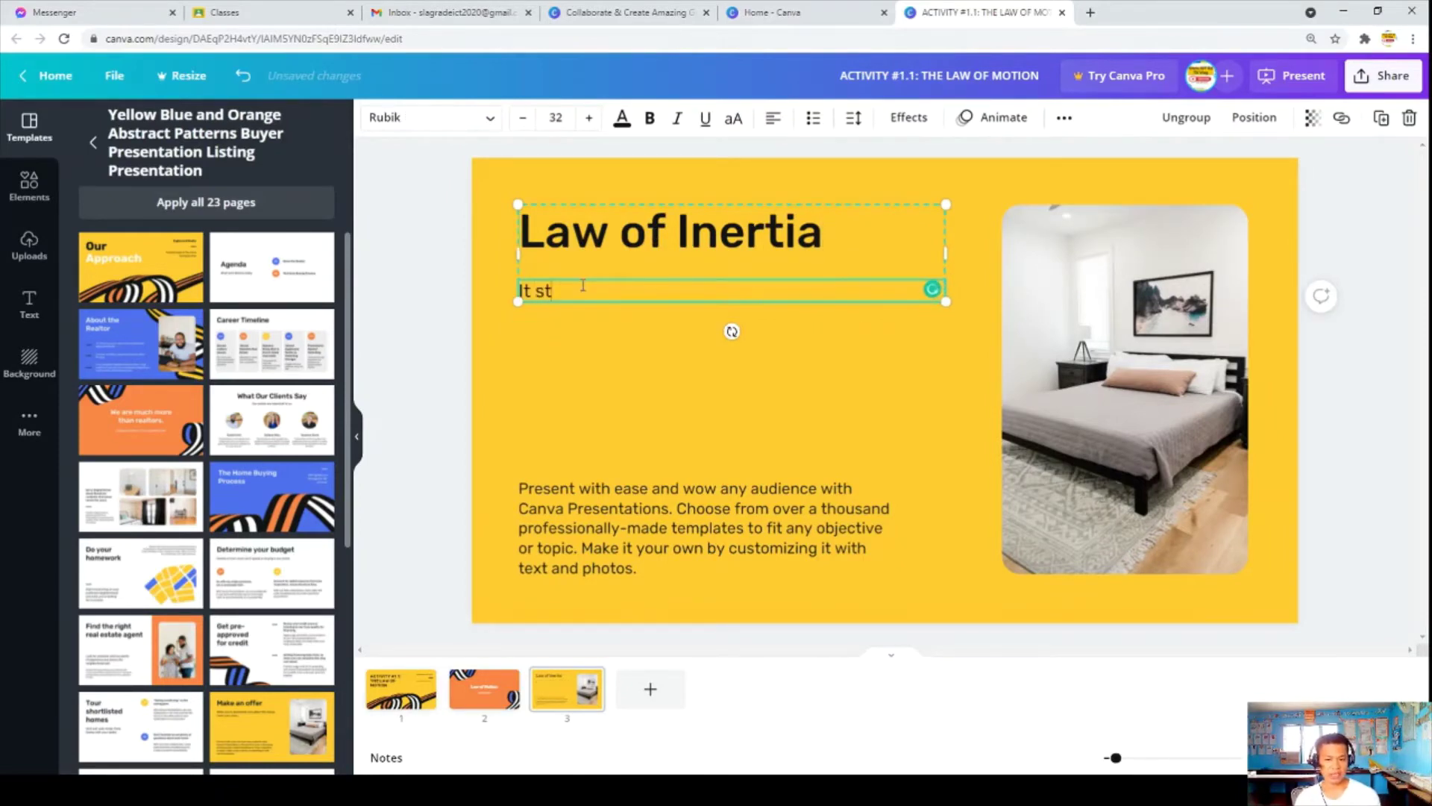
{"action": "type", "text": "atest tha"}
{"action": "key", "text": "BackSpace"}
{"action": "type", "text": "that an obect"}
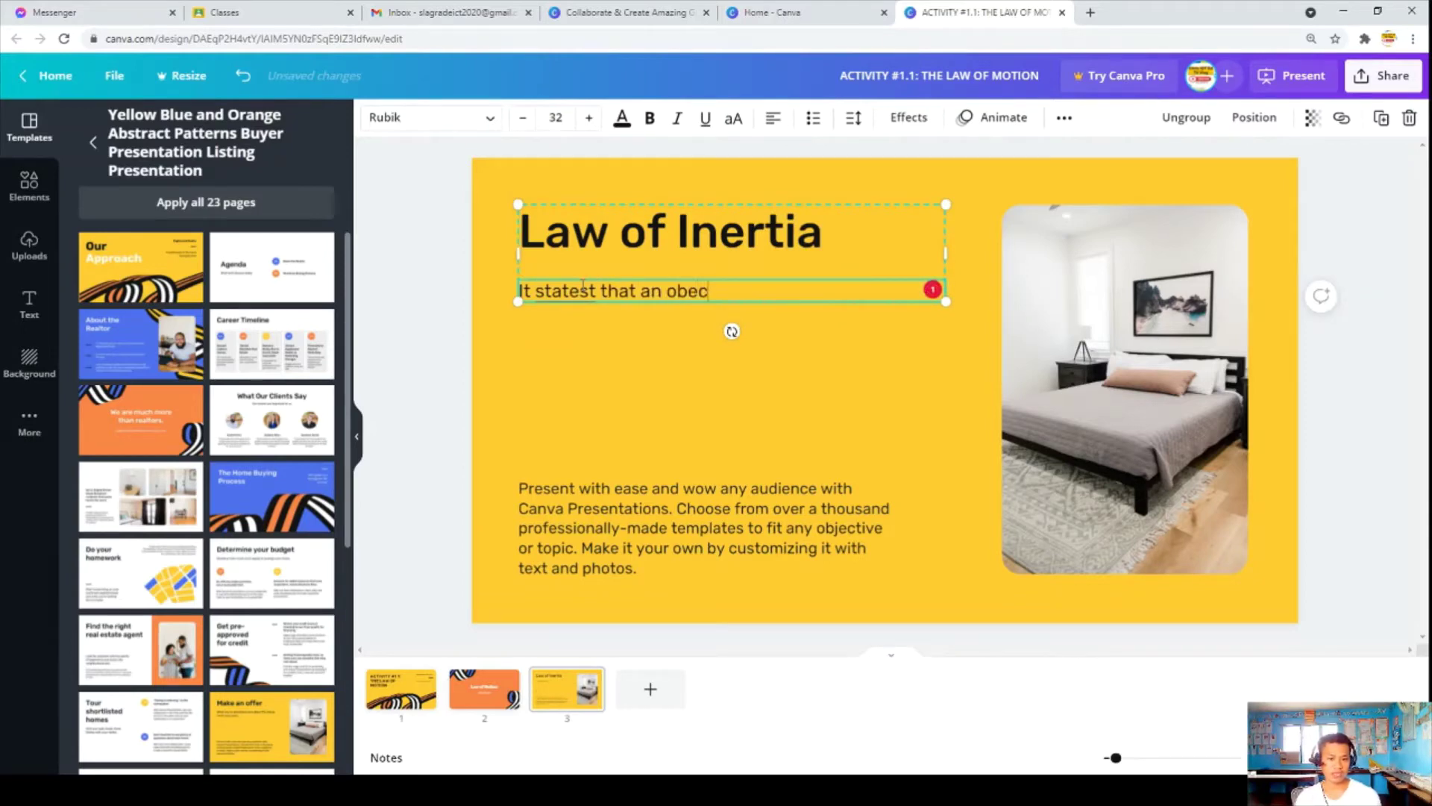
{"action": "key", "text": "BackSpace"}
{"action": "key", "text": "BackSpace"}
{"action": "type", "text": "j"}
{"action": "key", "text": "BackSpace"}
{"action": "key", "text": "BackSpace"}
{"action": "type", "text": "ject "}
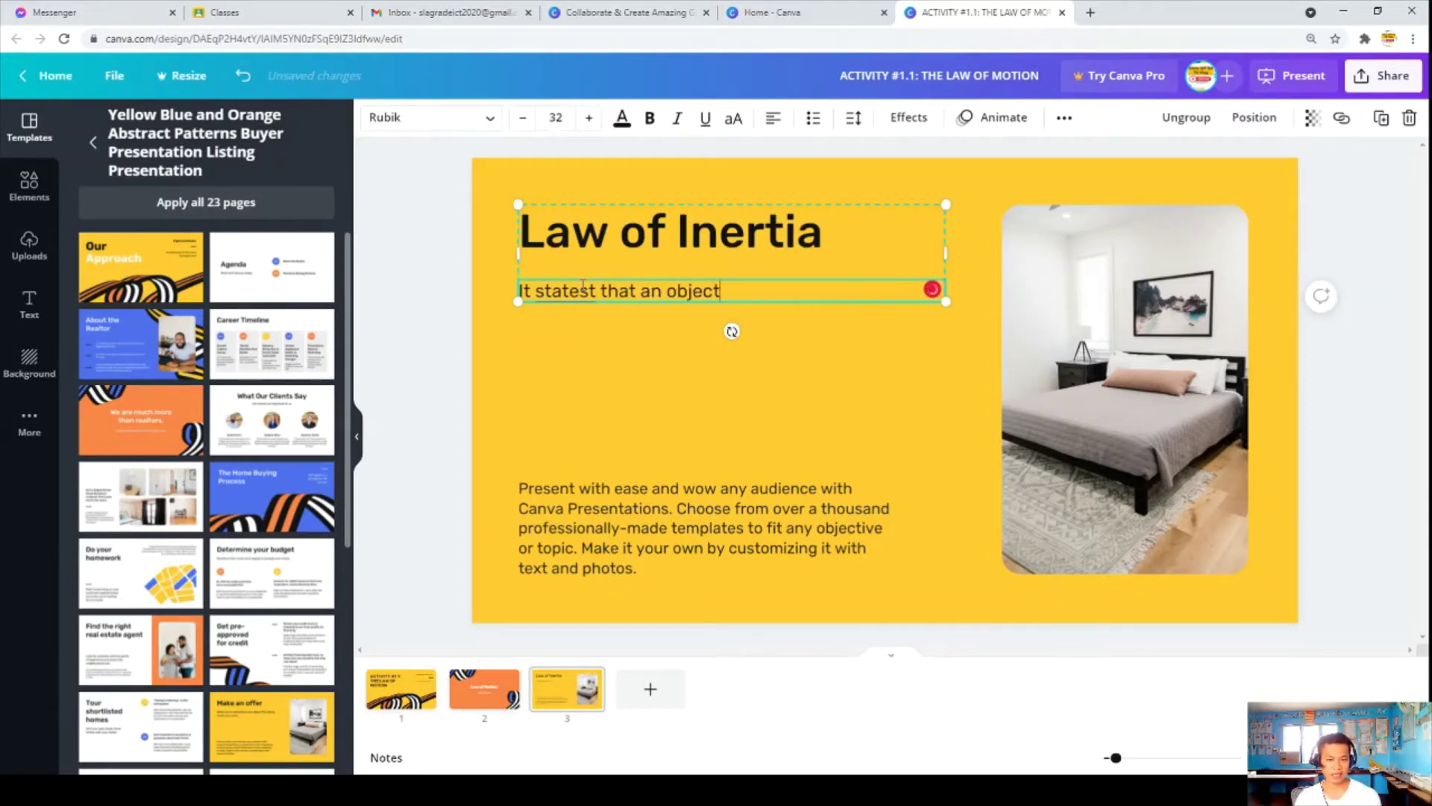
{"action": "type", "text": "at rest"}
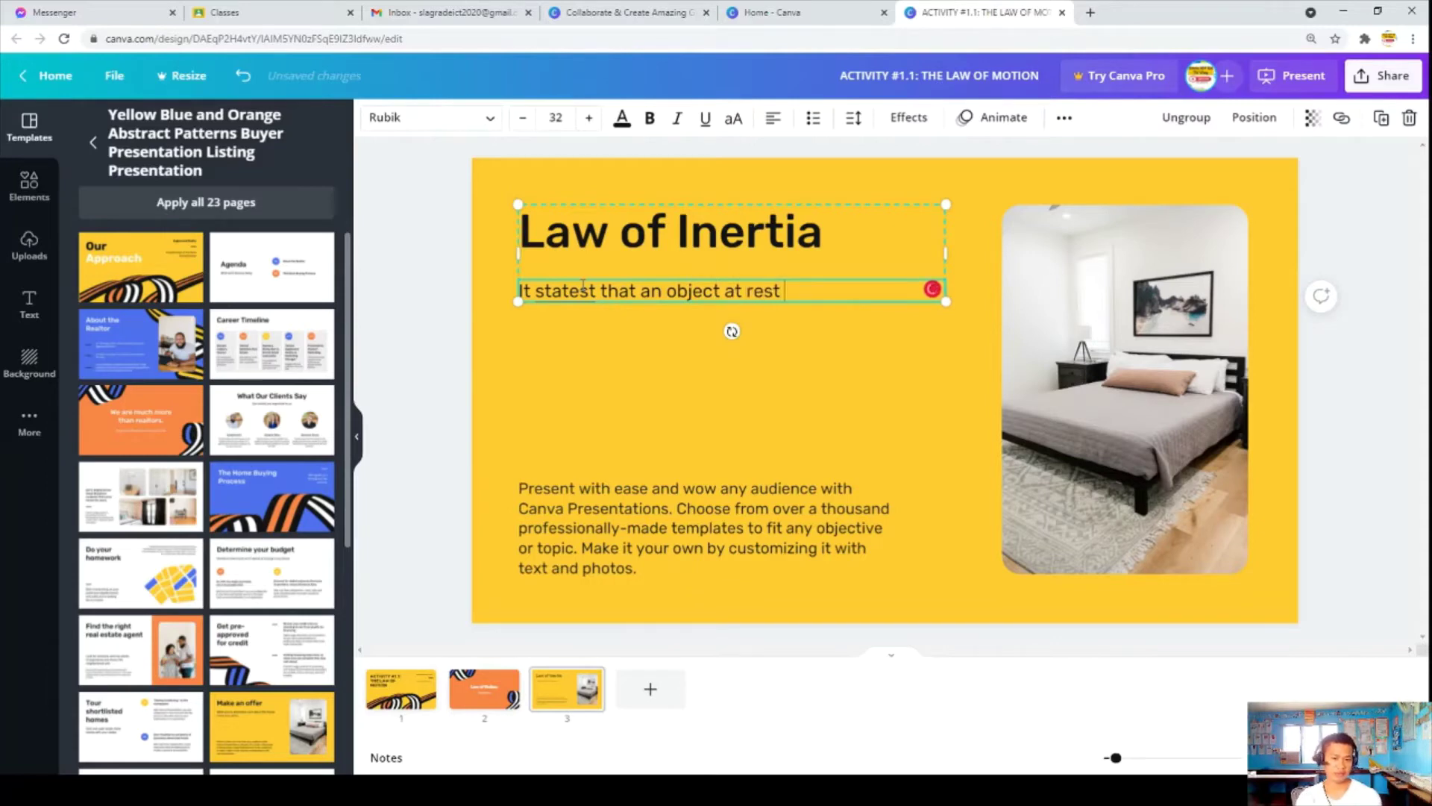
{"action": "type", "text": " unless th"}
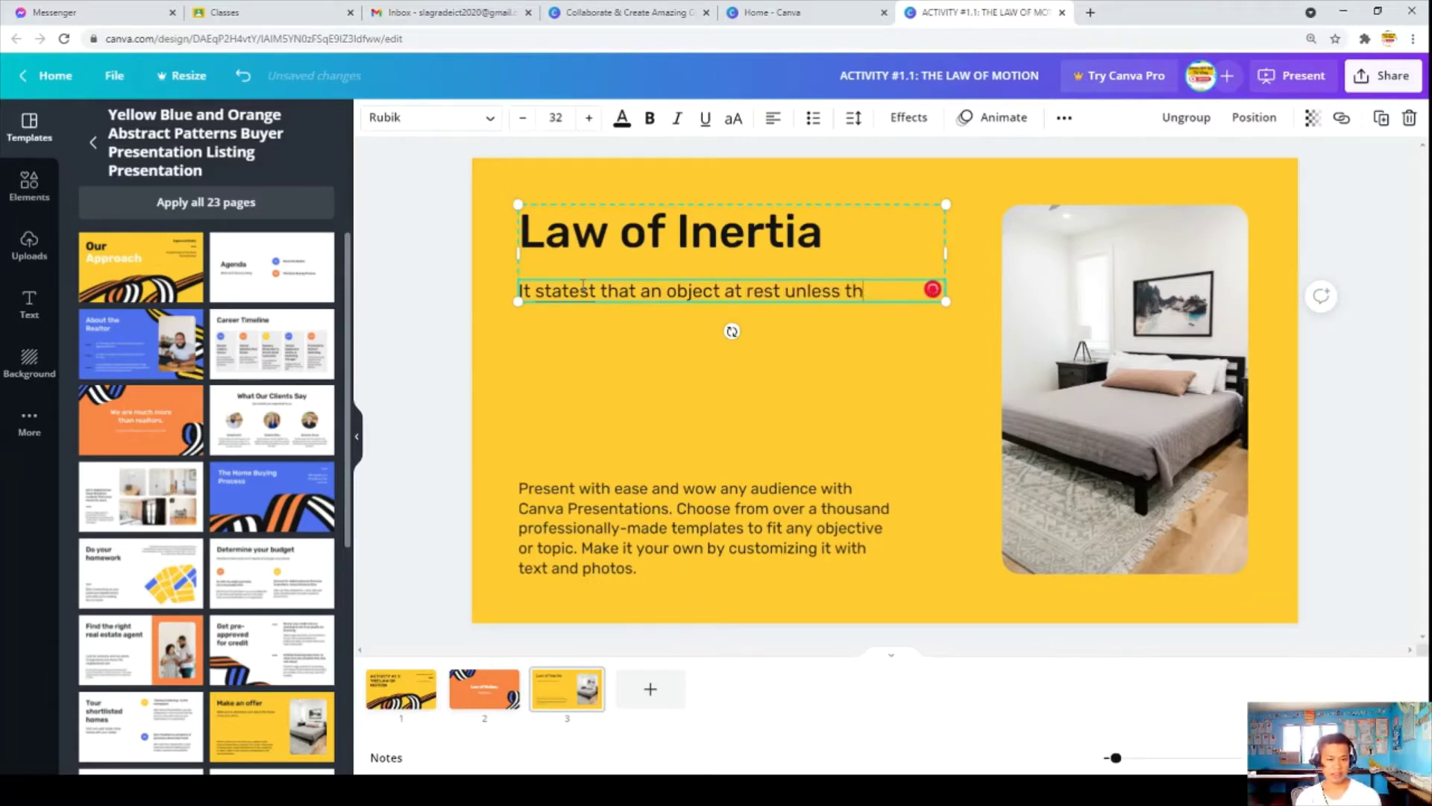
{"action": "type", "text": "ere is an unbal"}
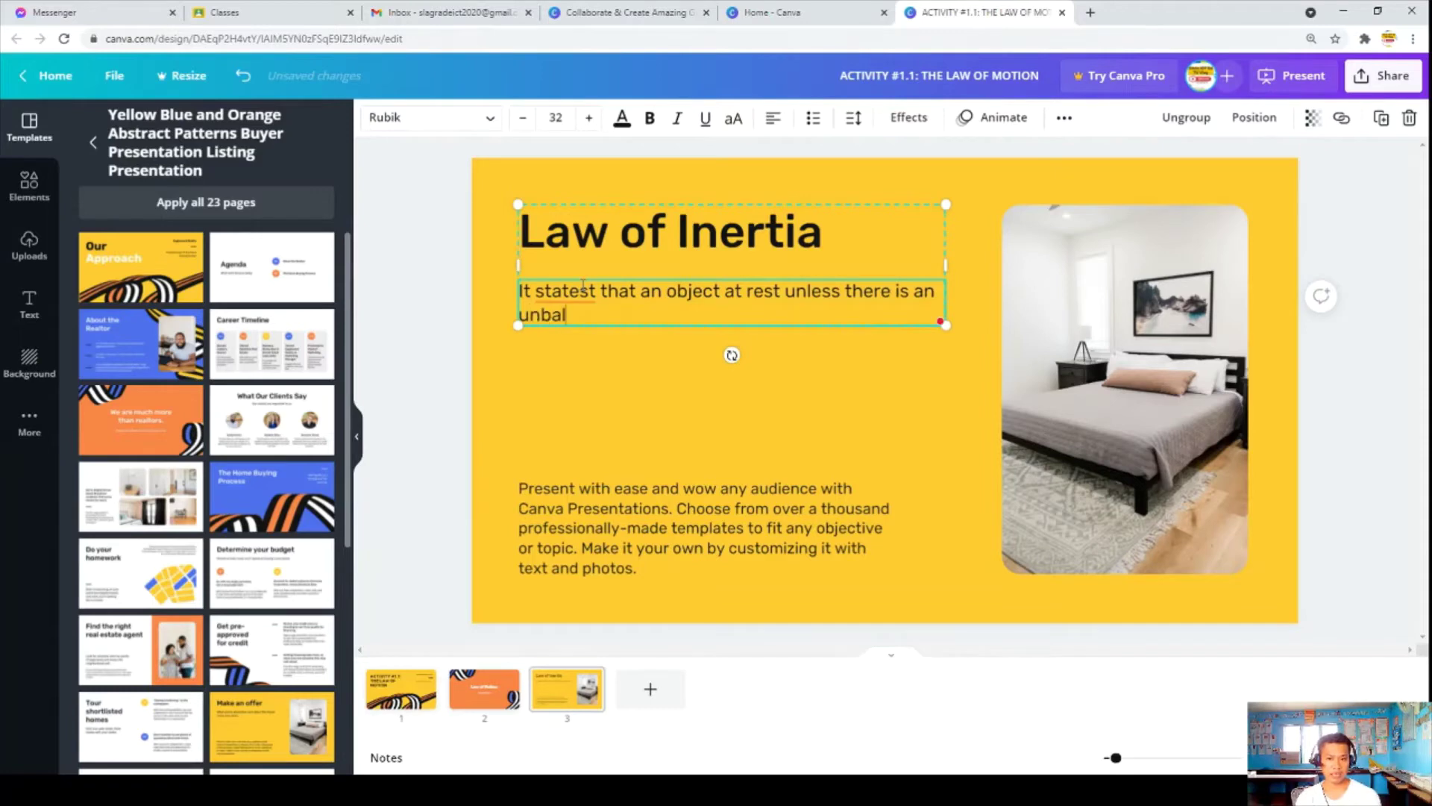
{"action": "type", "text": "anced forec"}
{"action": "type", "text": "ctiving o"}
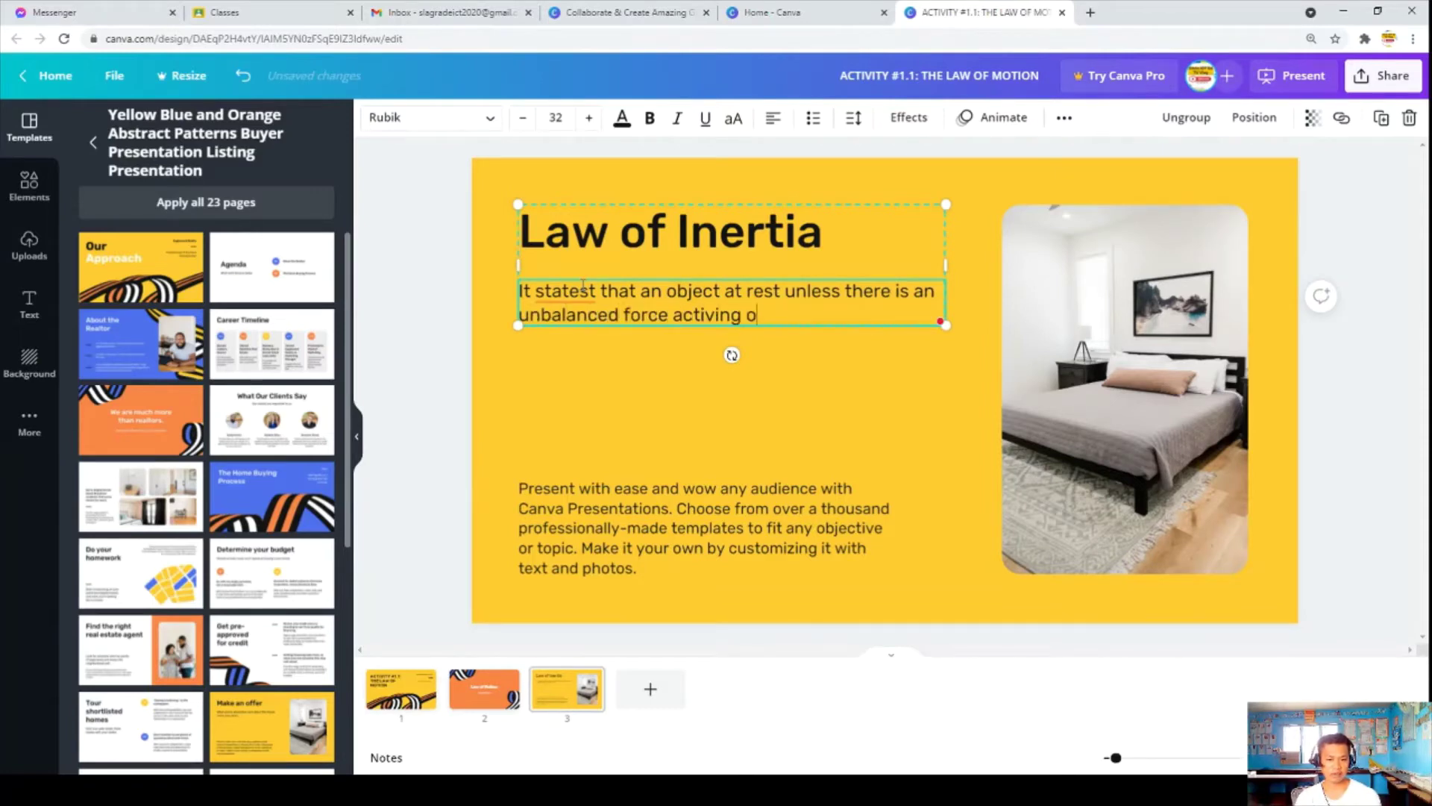
{"action": "type", "text": "ng"}
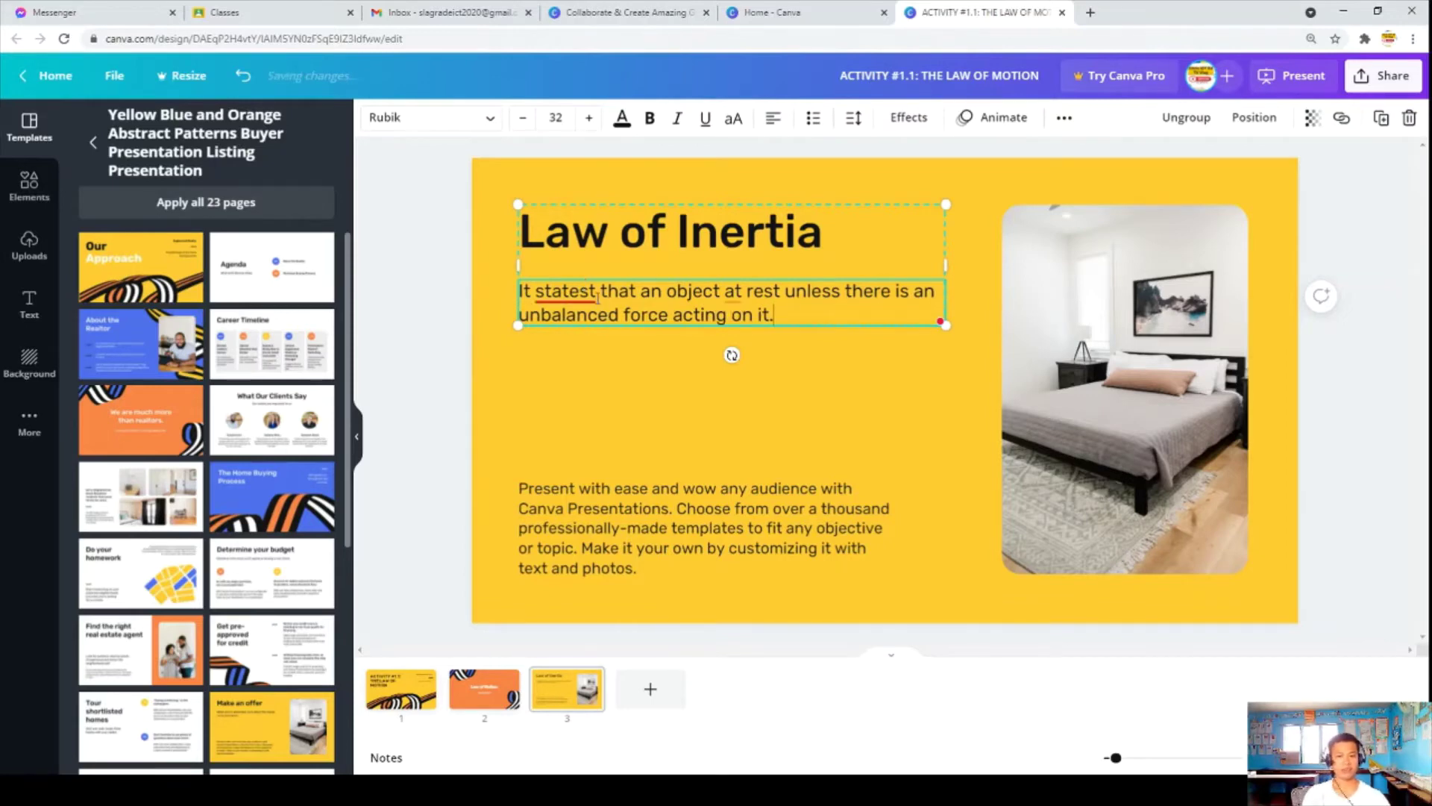
{"action": "left_click", "coordinate": [607, 291]}
{"action": "key", "text": "BackSpace"}
{"action": "key", "text": "BackSpace"}
{"action": "key", "text": "BackSpace"}
Fix the subtitle typo and delete the sample paragraph at the bottom left.
{"action": "type", "text": "t"}
{"action": "left_click", "coordinate": [550, 506]}
{"action": "double_click", "coordinate": [550, 505]}
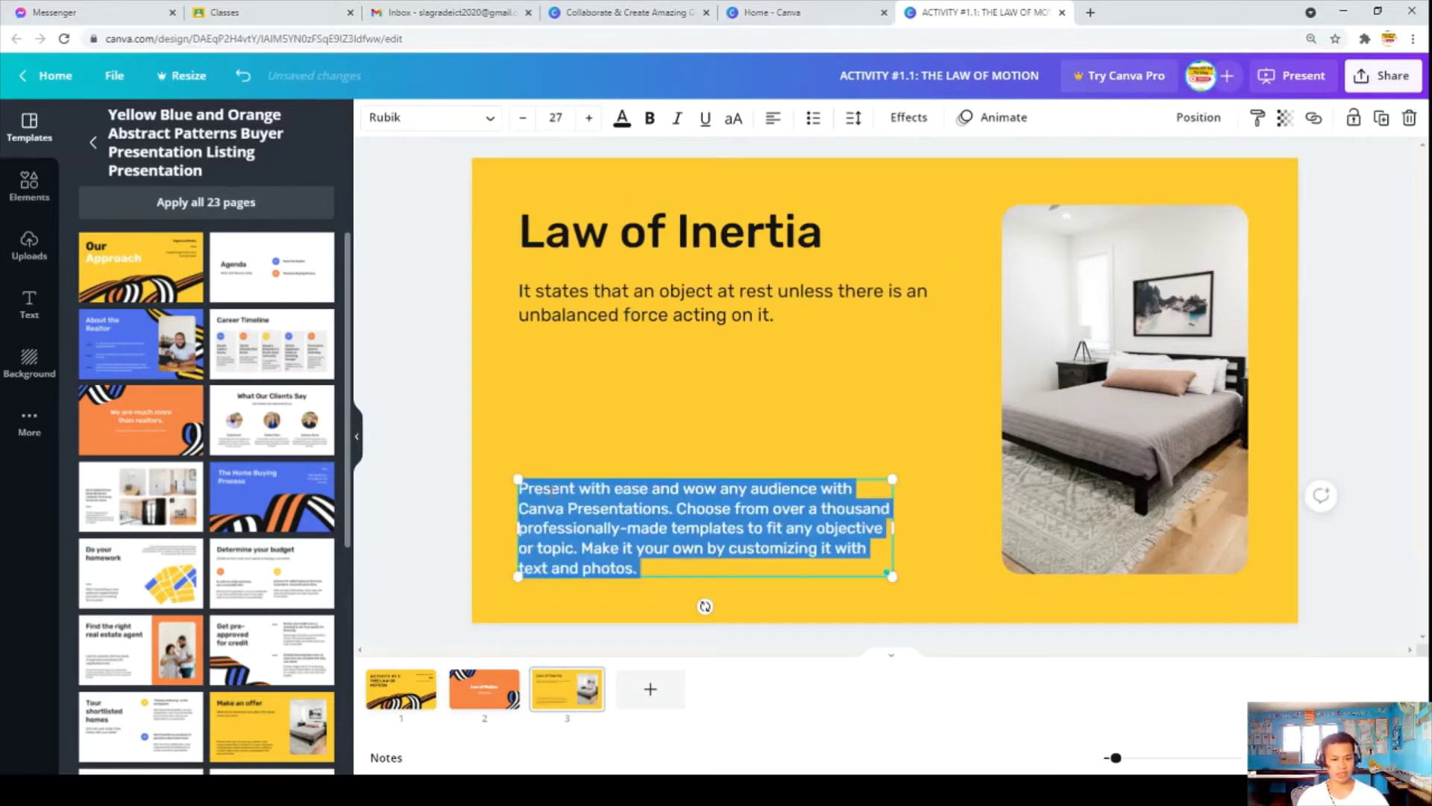
{"action": "key", "text": "BackSpace"}
Delete the bedroom photo together with its frame.
{"action": "left_click", "coordinate": [1053, 382]}
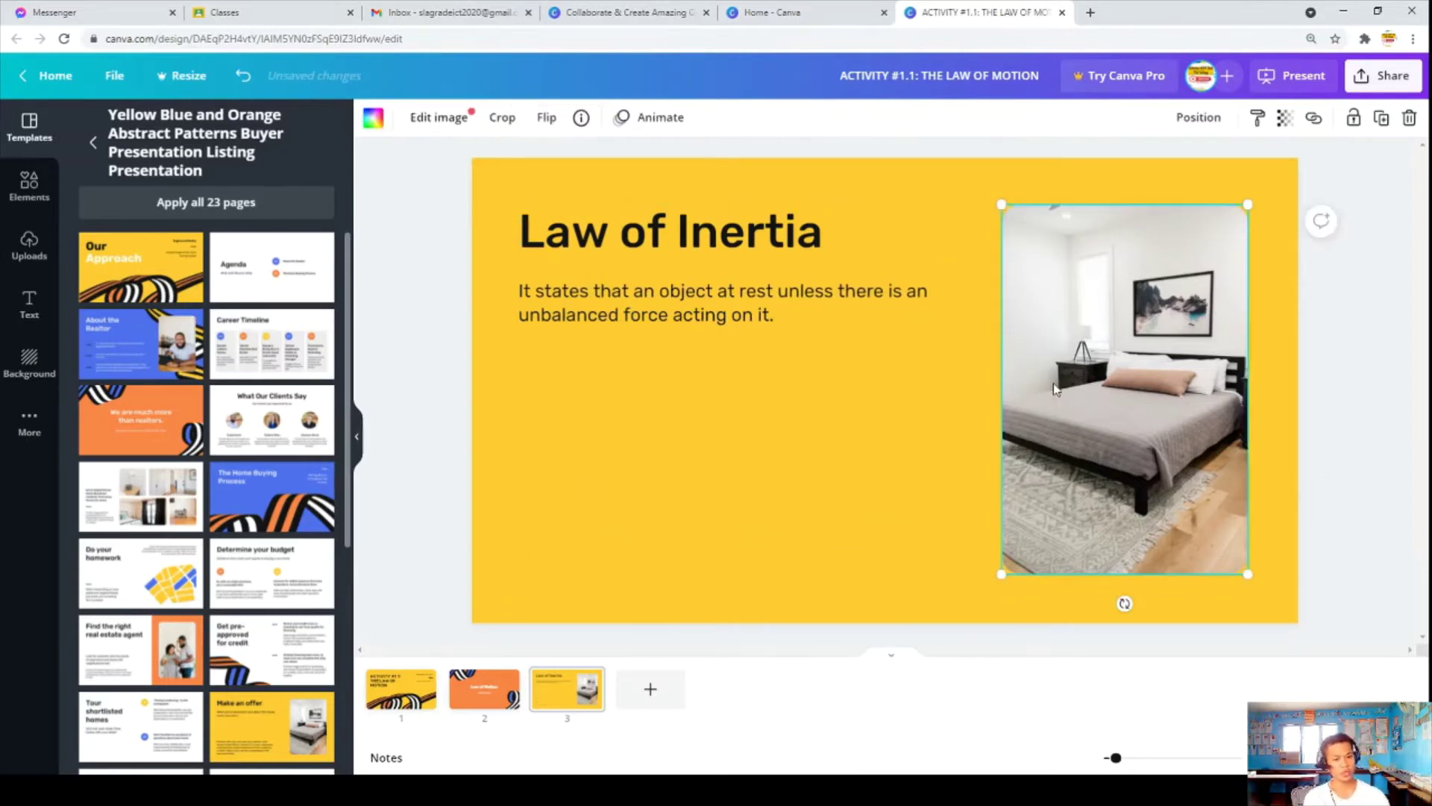
{"action": "double_click", "coordinate": [1054, 395]}
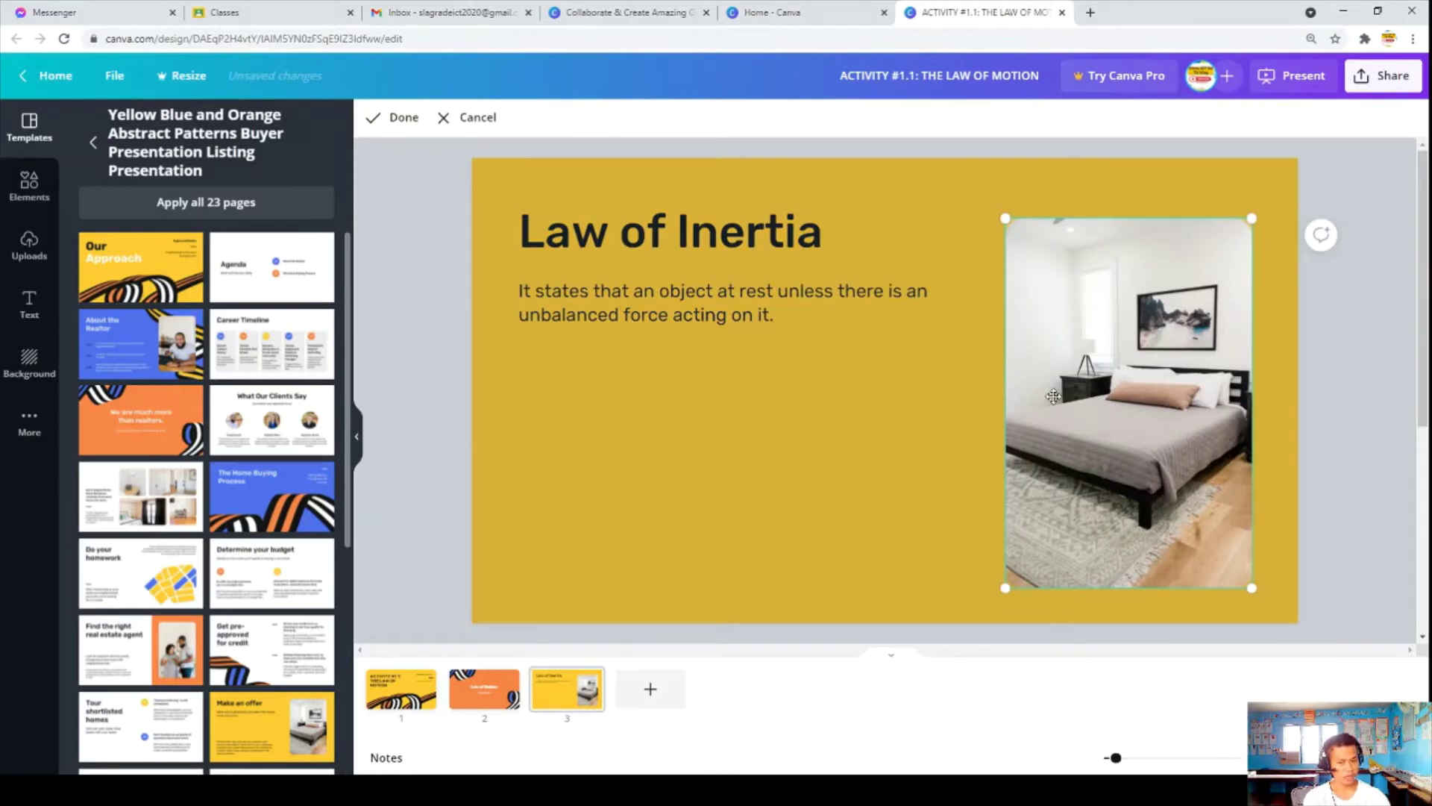
{"action": "key", "text": "Delete"}
{"action": "key", "text": "Delete"}
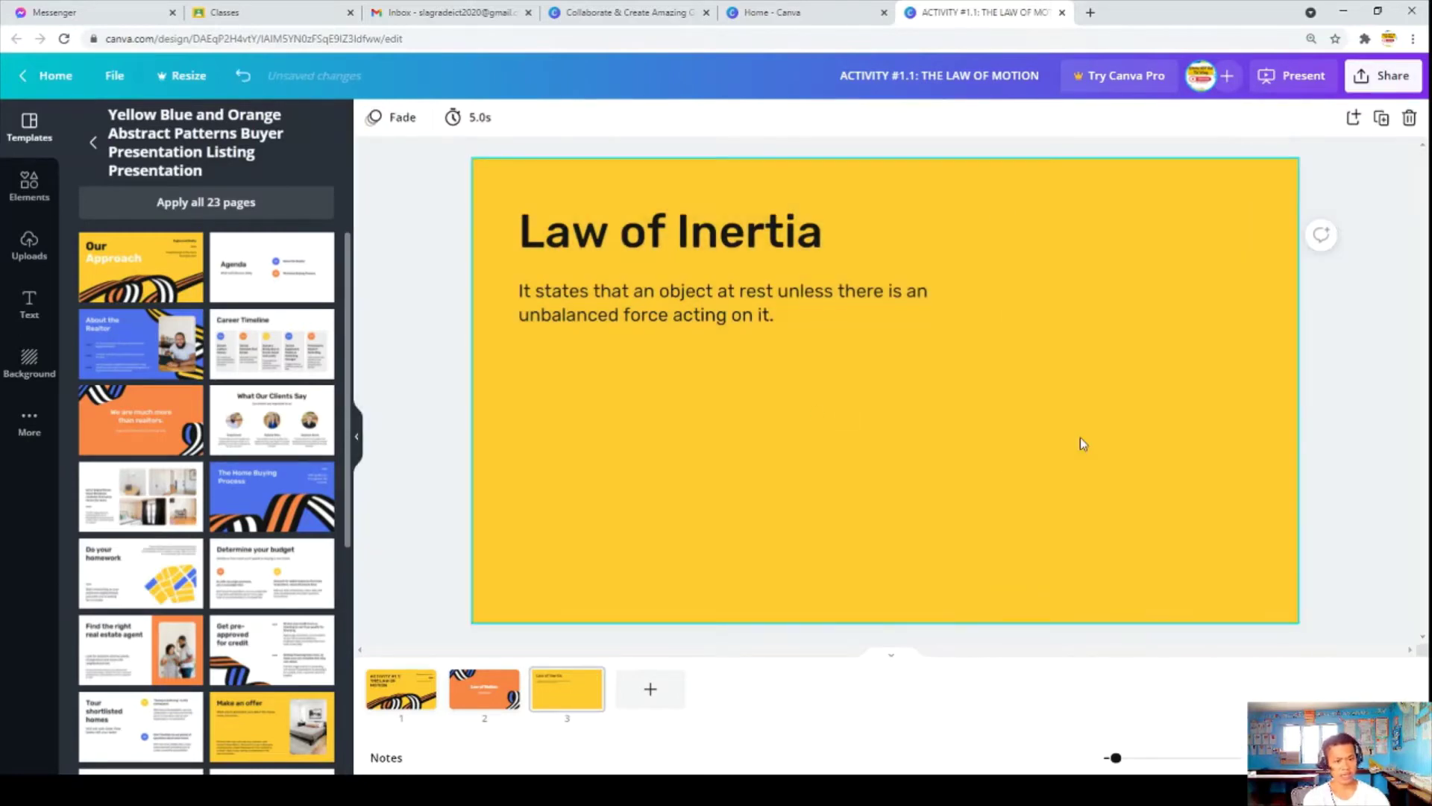
Add a GLOW text style below the inertia explanation and narrow its box.
{"action": "left_click", "coordinate": [29, 246]}
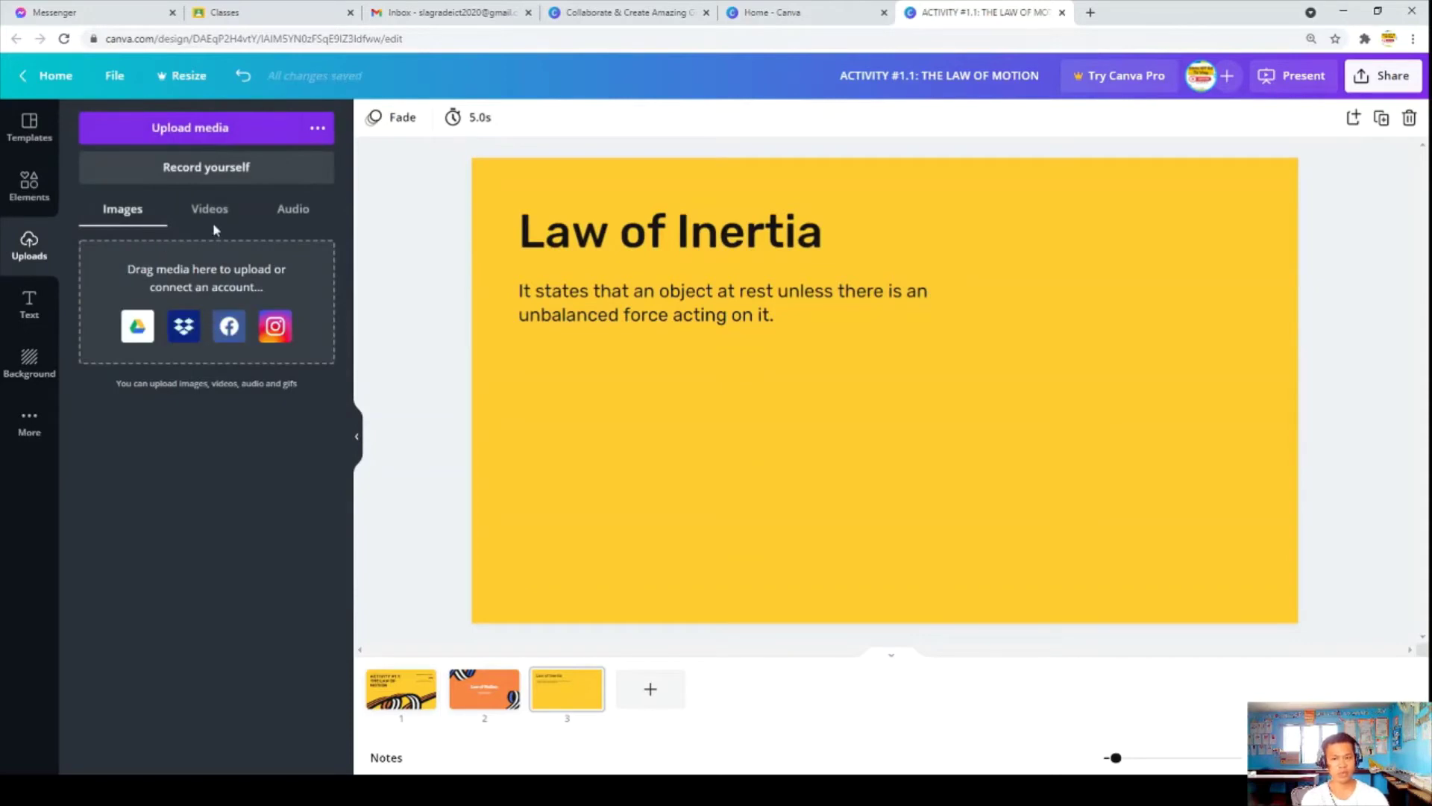
{"action": "left_click", "coordinate": [209, 213]}
{"action": "left_click", "coordinate": [126, 213]}
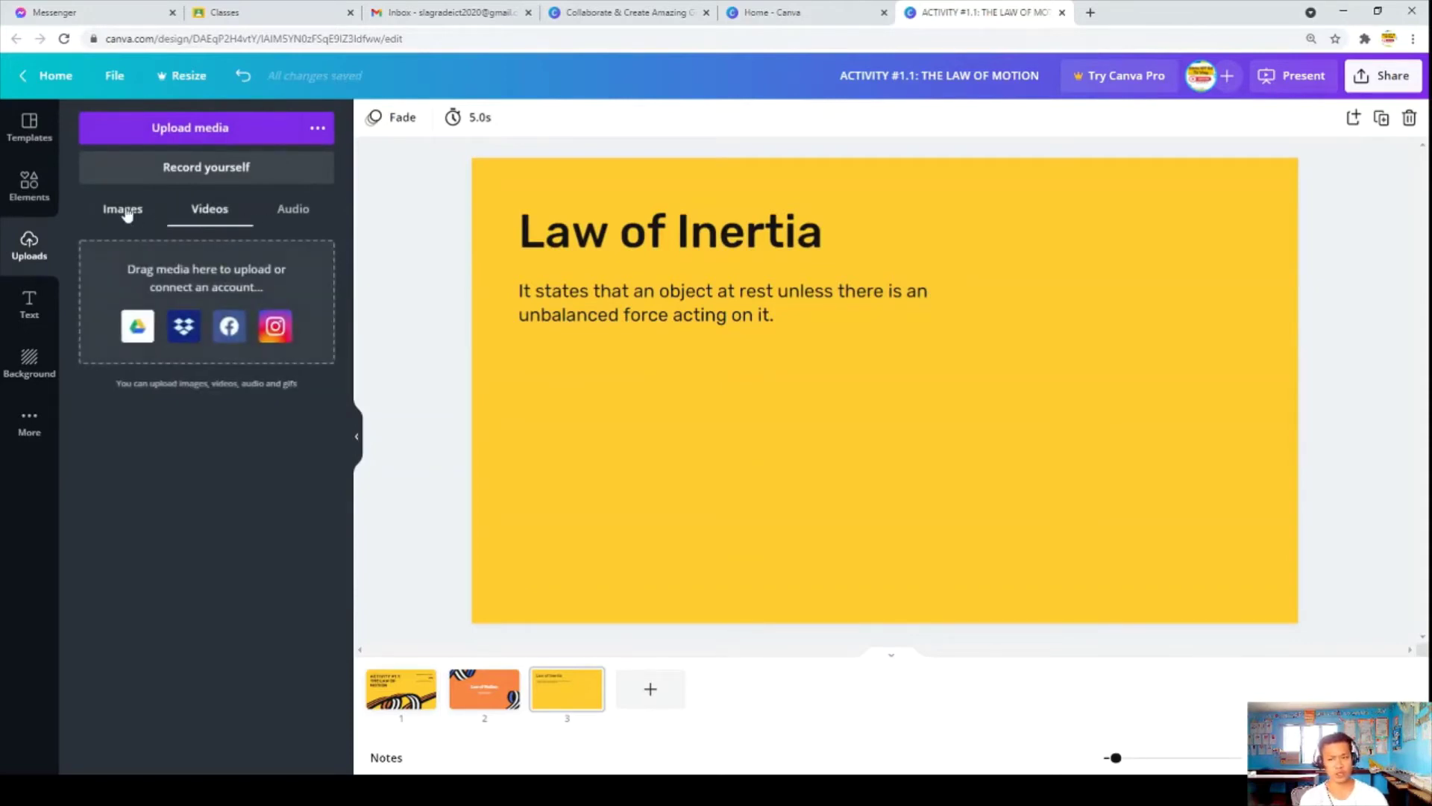
{"action": "left_click", "coordinate": [30, 302]}
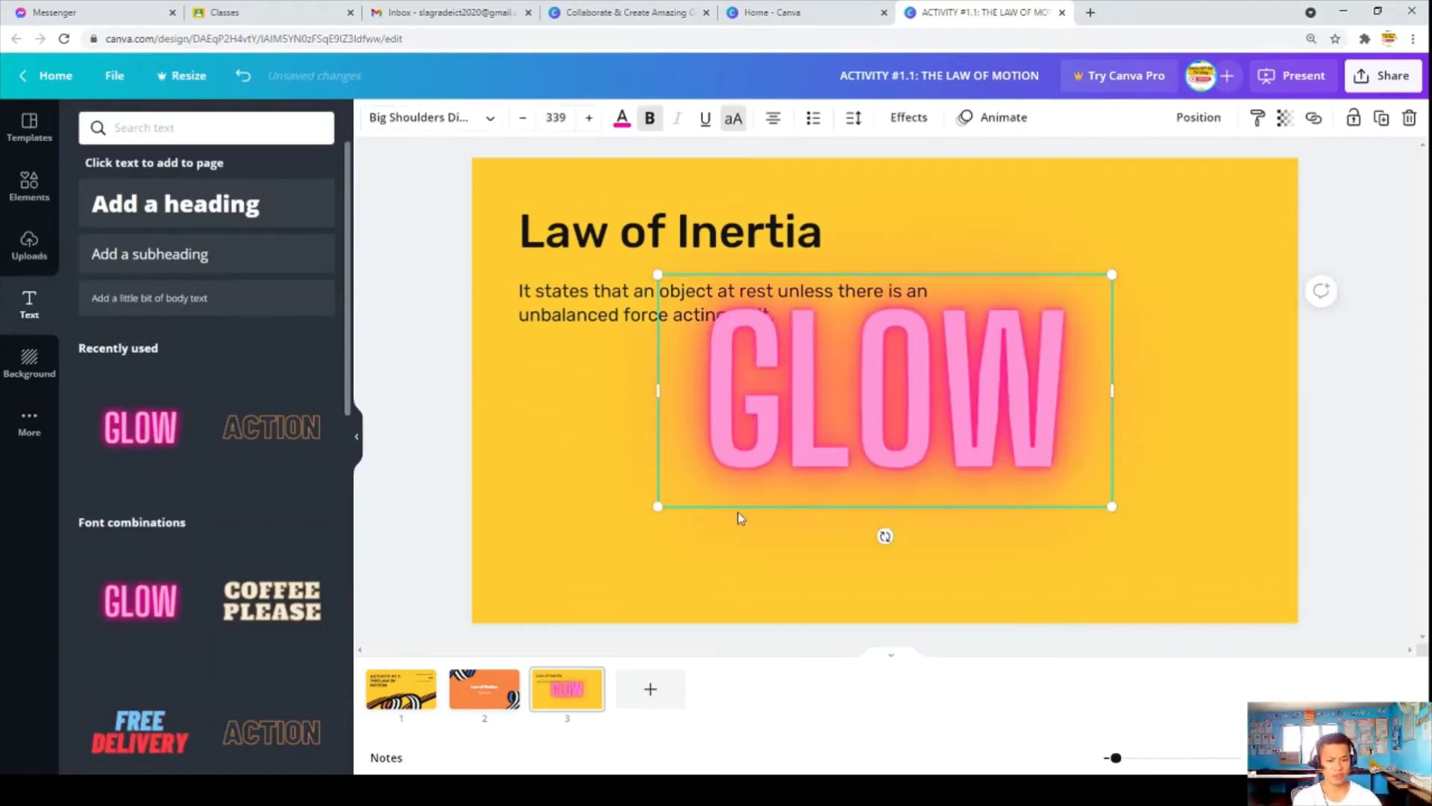
{"action": "left_click_drag", "start_coordinate": [737, 512], "coordinate": [621, 573]}
{"action": "left_click_drag", "start_coordinate": [749, 280], "coordinate": [619, 379]}
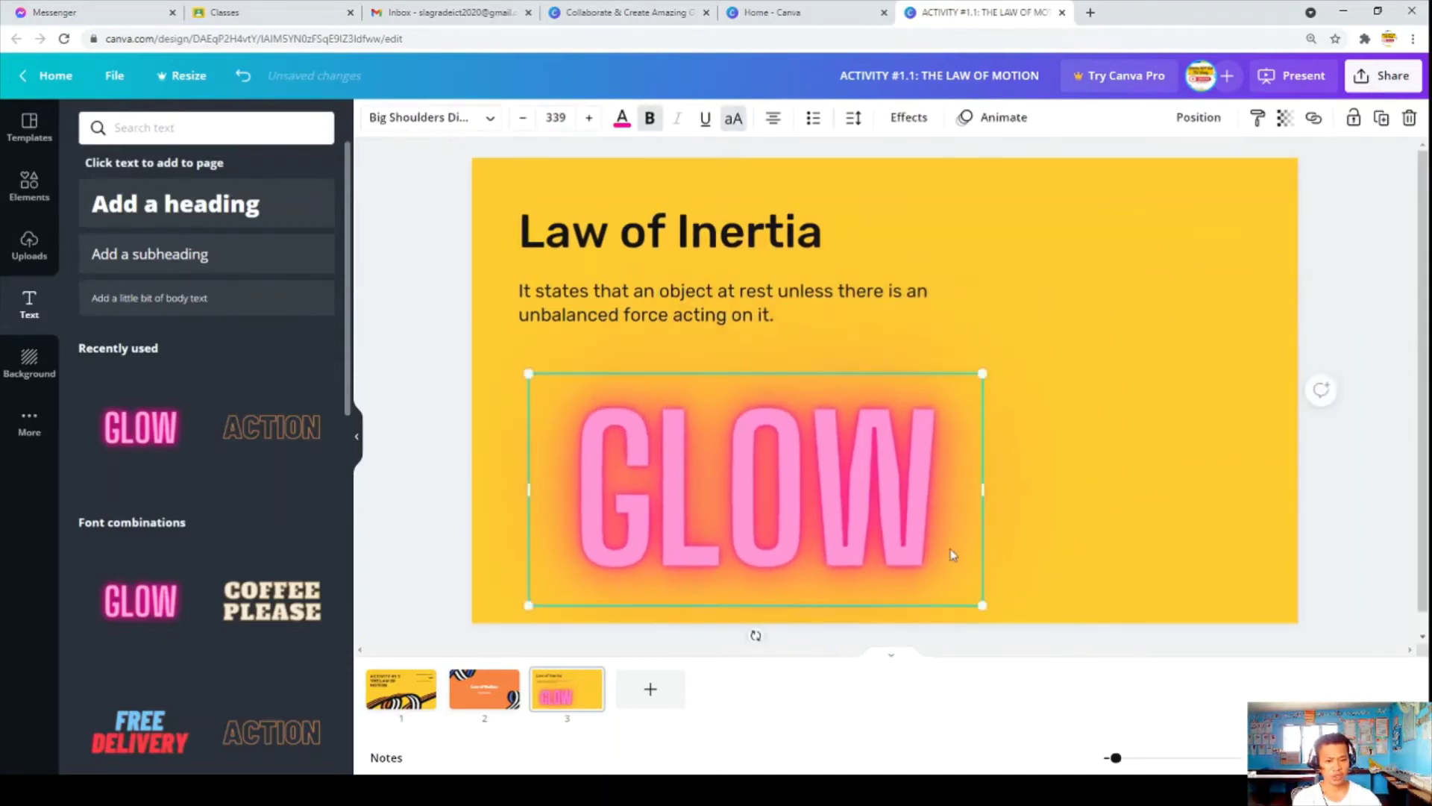
{"action": "left_click_drag", "start_coordinate": [987, 540], "coordinate": [916, 540]}
Retype the glow text as 'FIRST LAW OF MOTION' at font size 150.
{"action": "double_click", "coordinate": [758, 522]}
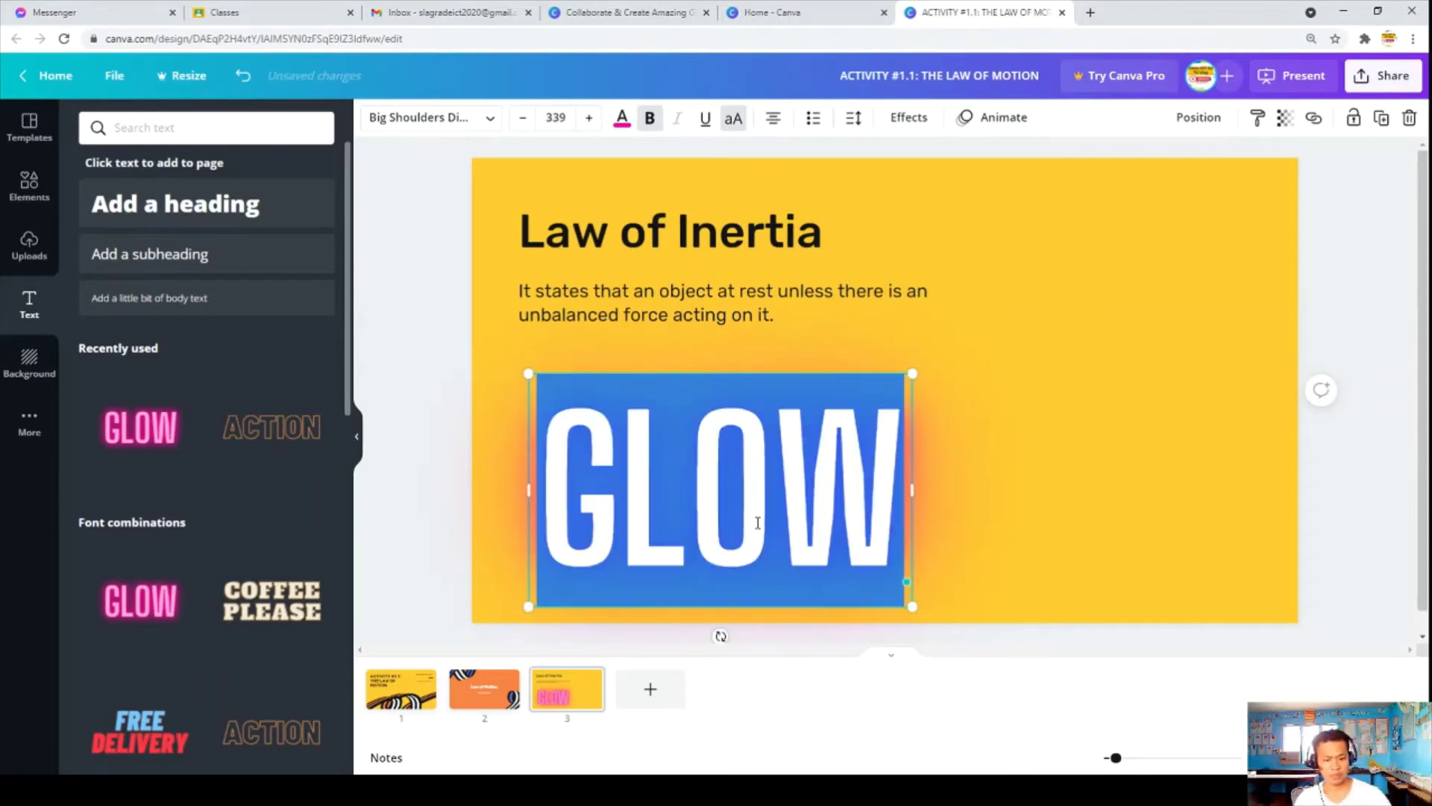
{"action": "type", "text": "FIRST"}
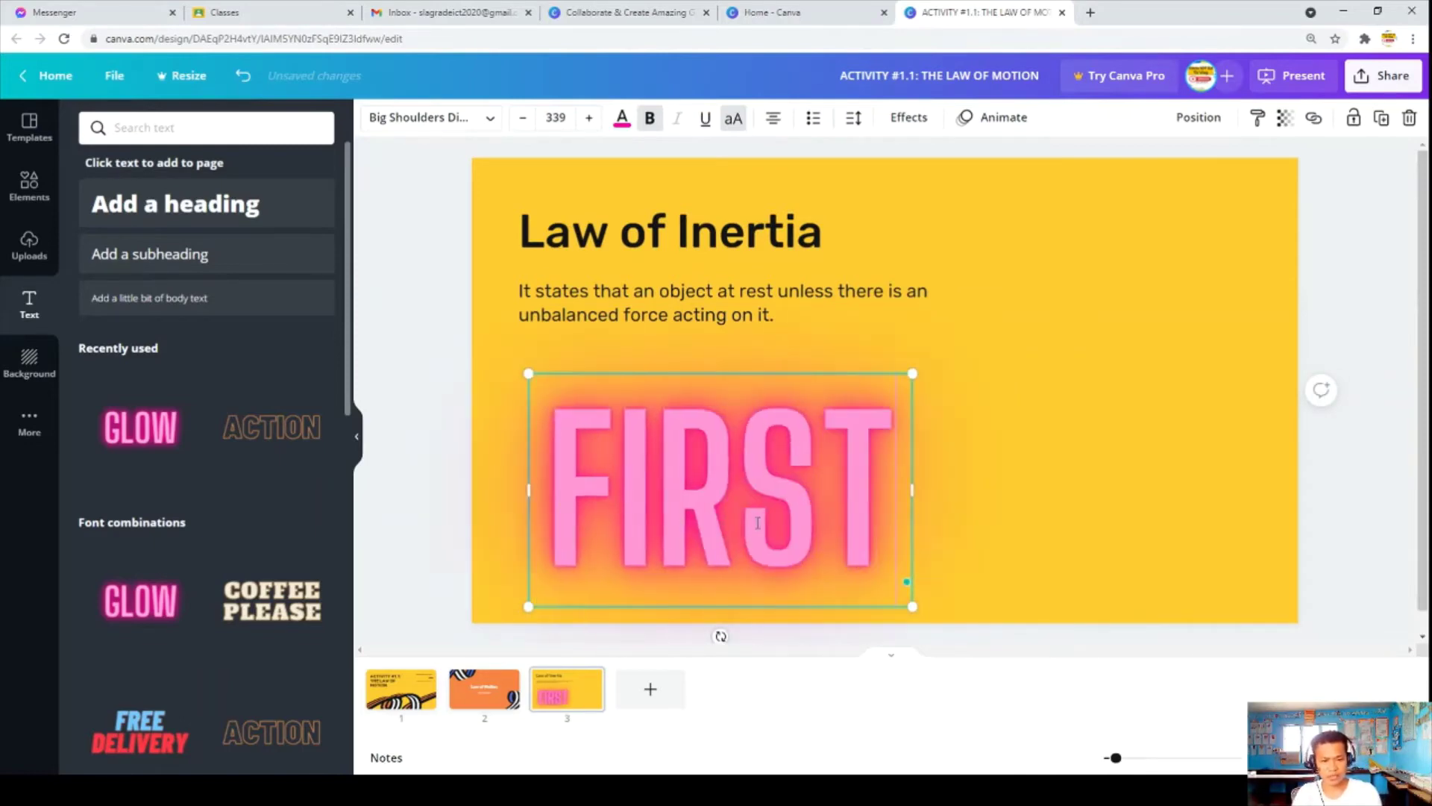
{"action": "type", "text": " LAW OF MOTION"}
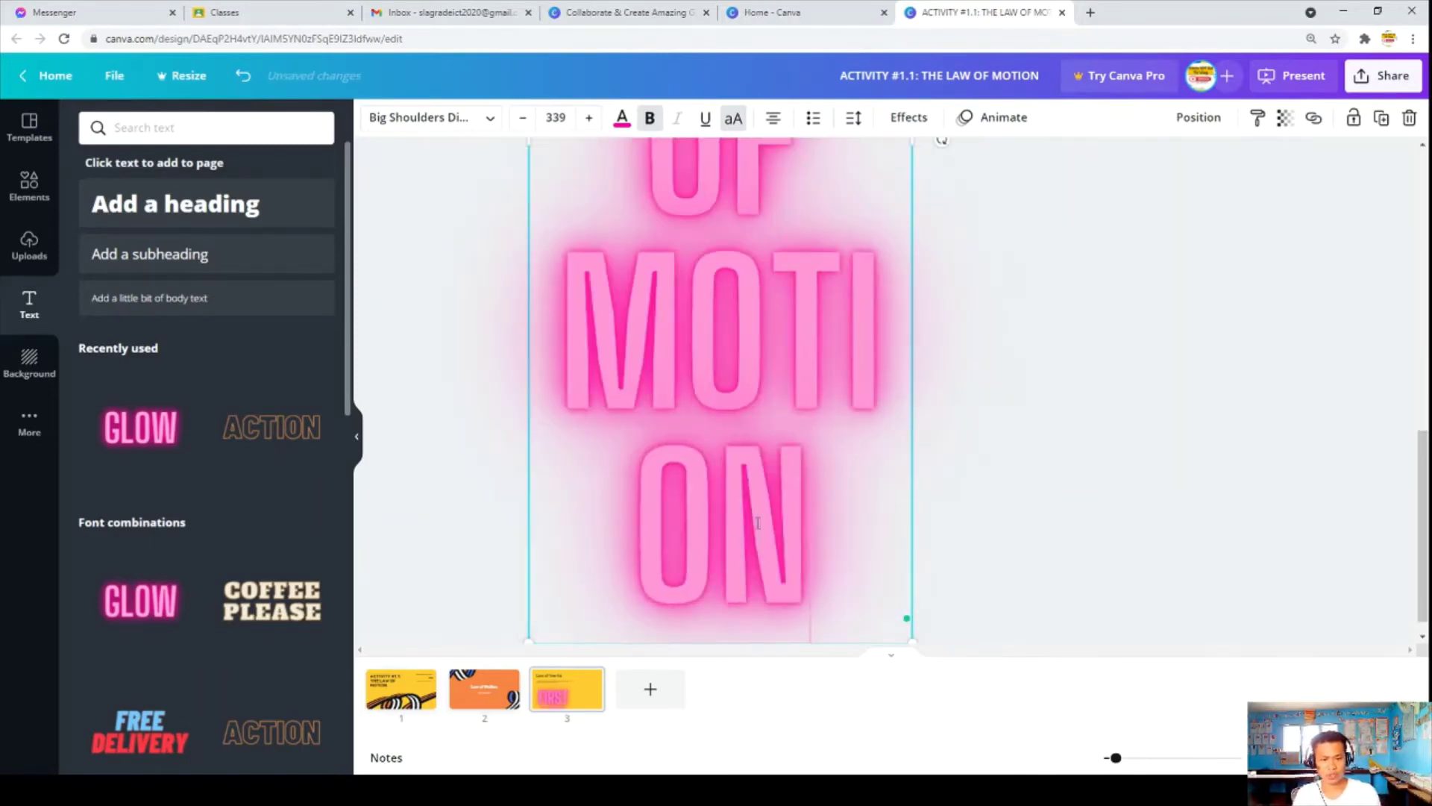
{"action": "key", "text": "ctrl+a"}
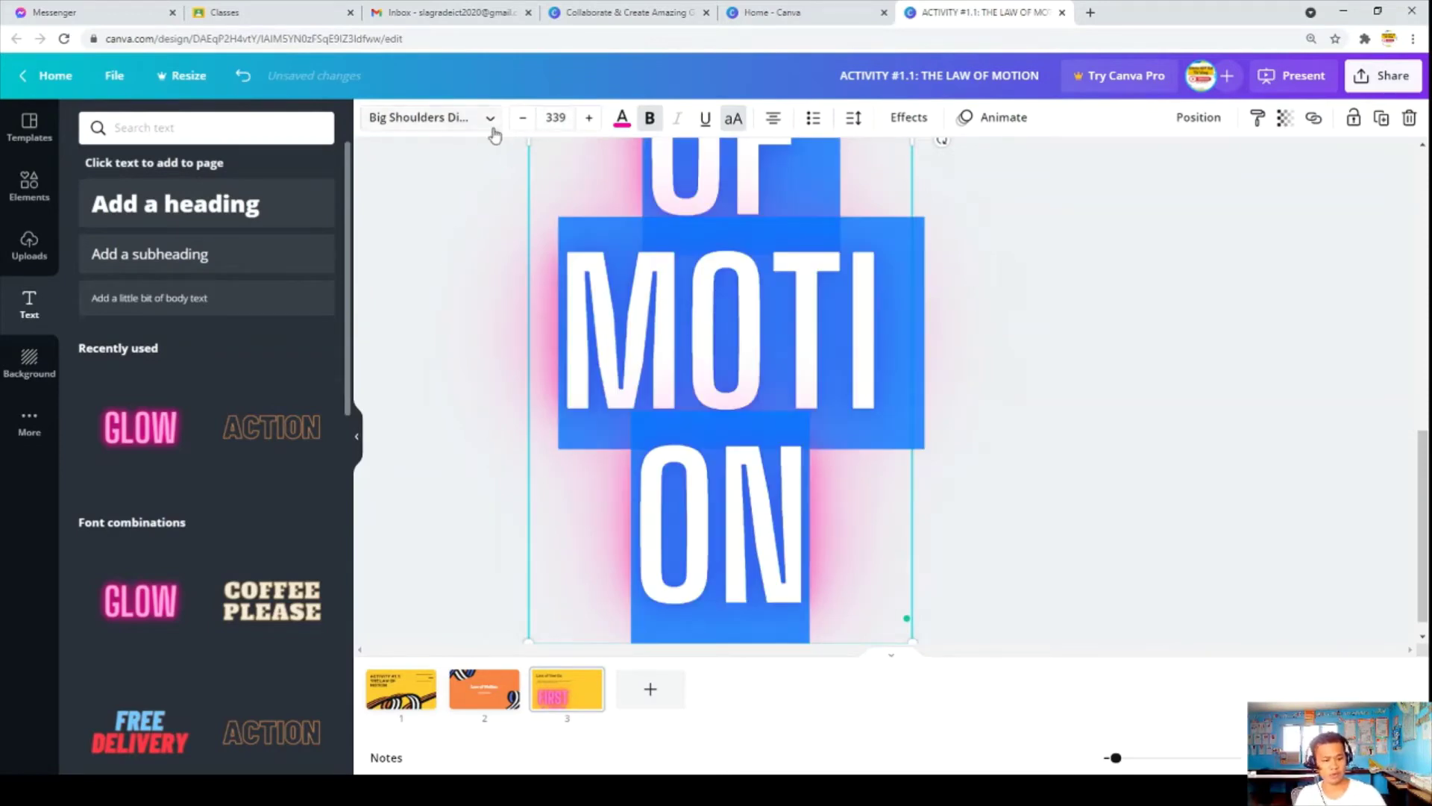
{"action": "left_click", "coordinate": [553, 117]}
{"action": "type", "text": "150"}
{"action": "key", "text": "Return"}
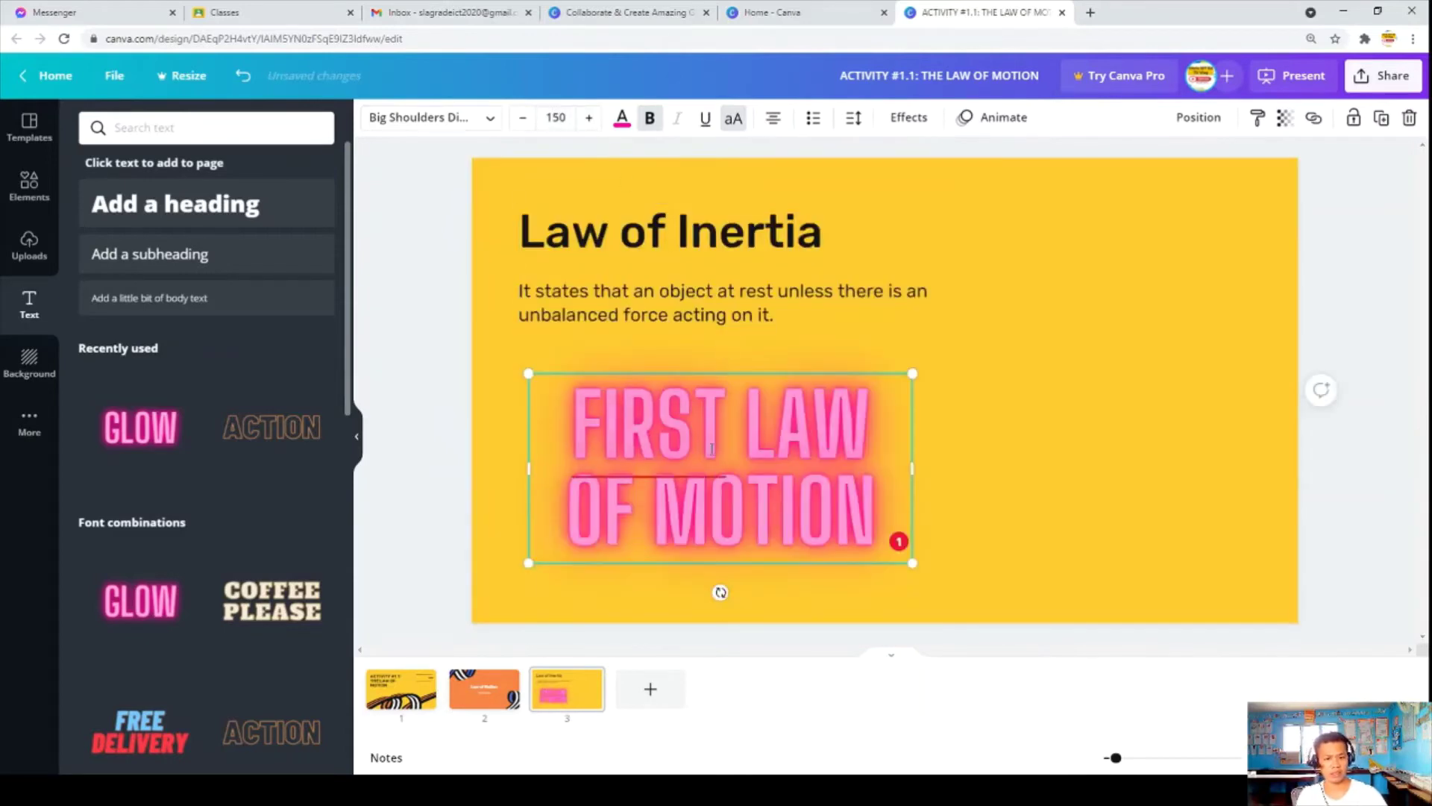
Upload the flower image from the computer into Canva's uploads.
{"action": "left_click", "coordinate": [422, 478]}
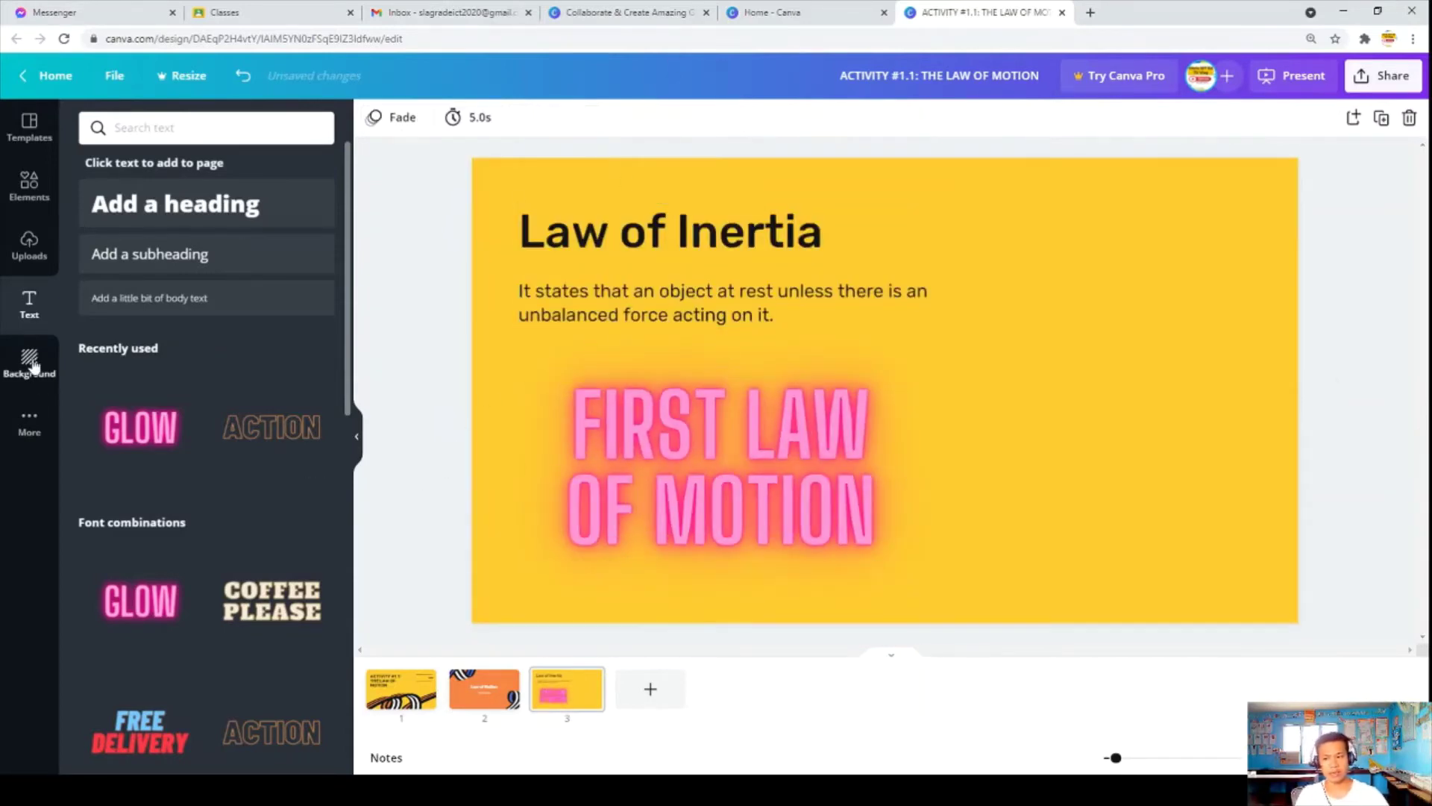
{"action": "left_click", "coordinate": [29, 246]}
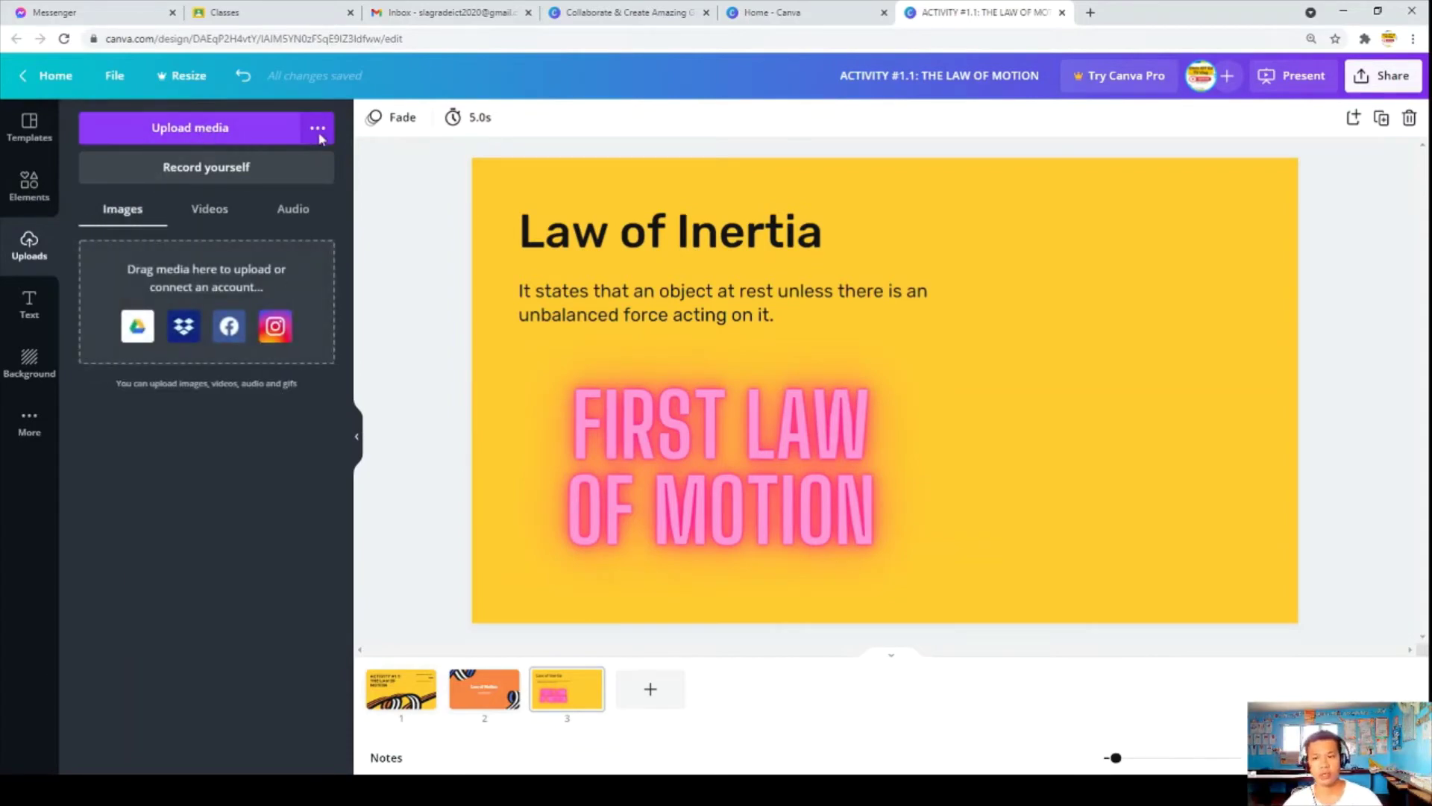
{"action": "left_click", "coordinate": [212, 136]}
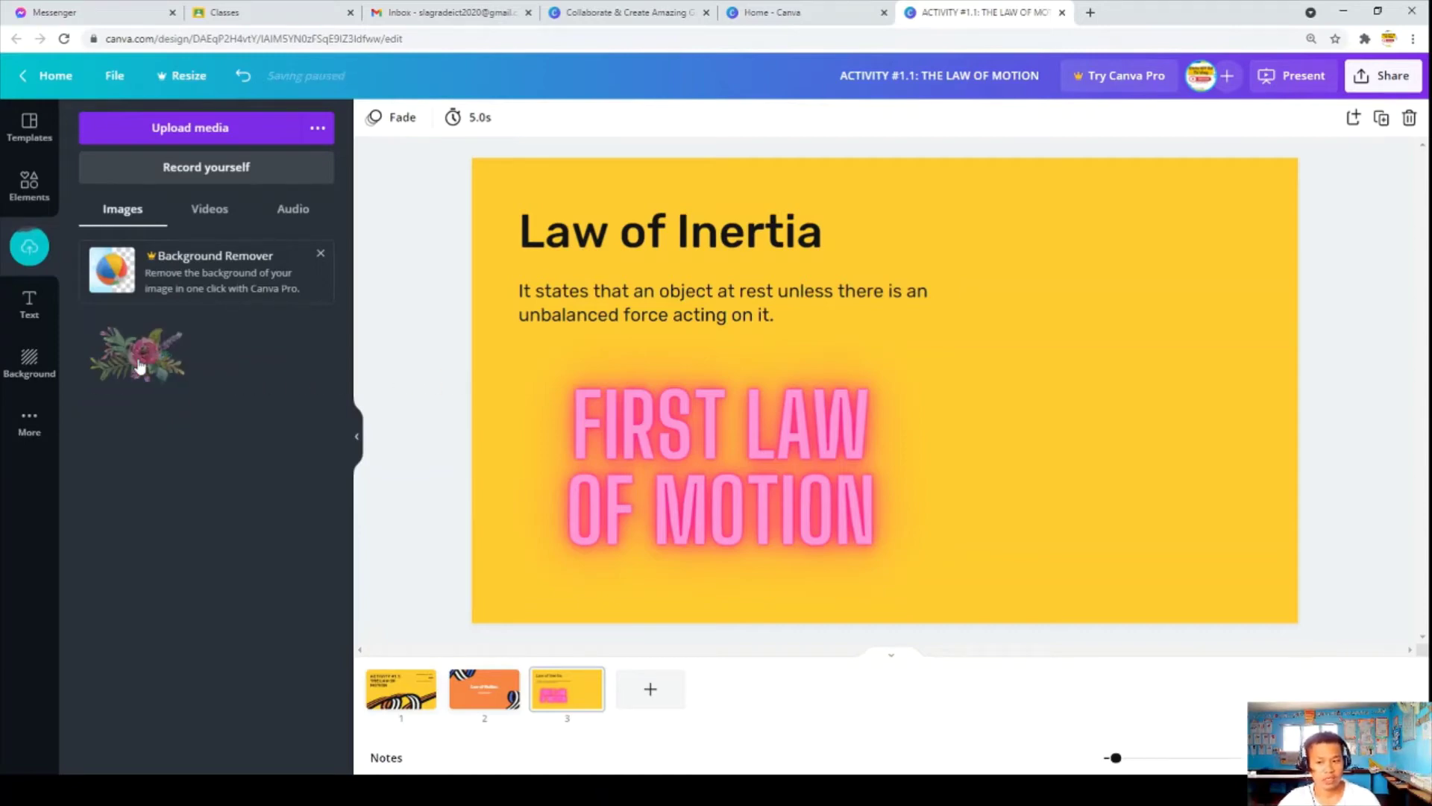
{"action": "left_click_drag", "start_coordinate": [139, 366], "coordinate": [226, 373]}
Place the flower picture at the right of slide 3 and enlarge it beside the heading.
{"action": "left_click_drag", "start_coordinate": [120, 378], "coordinate": [930, 576]}
{"action": "left_click_drag", "start_coordinate": [1075, 441], "coordinate": [1082, 391]}
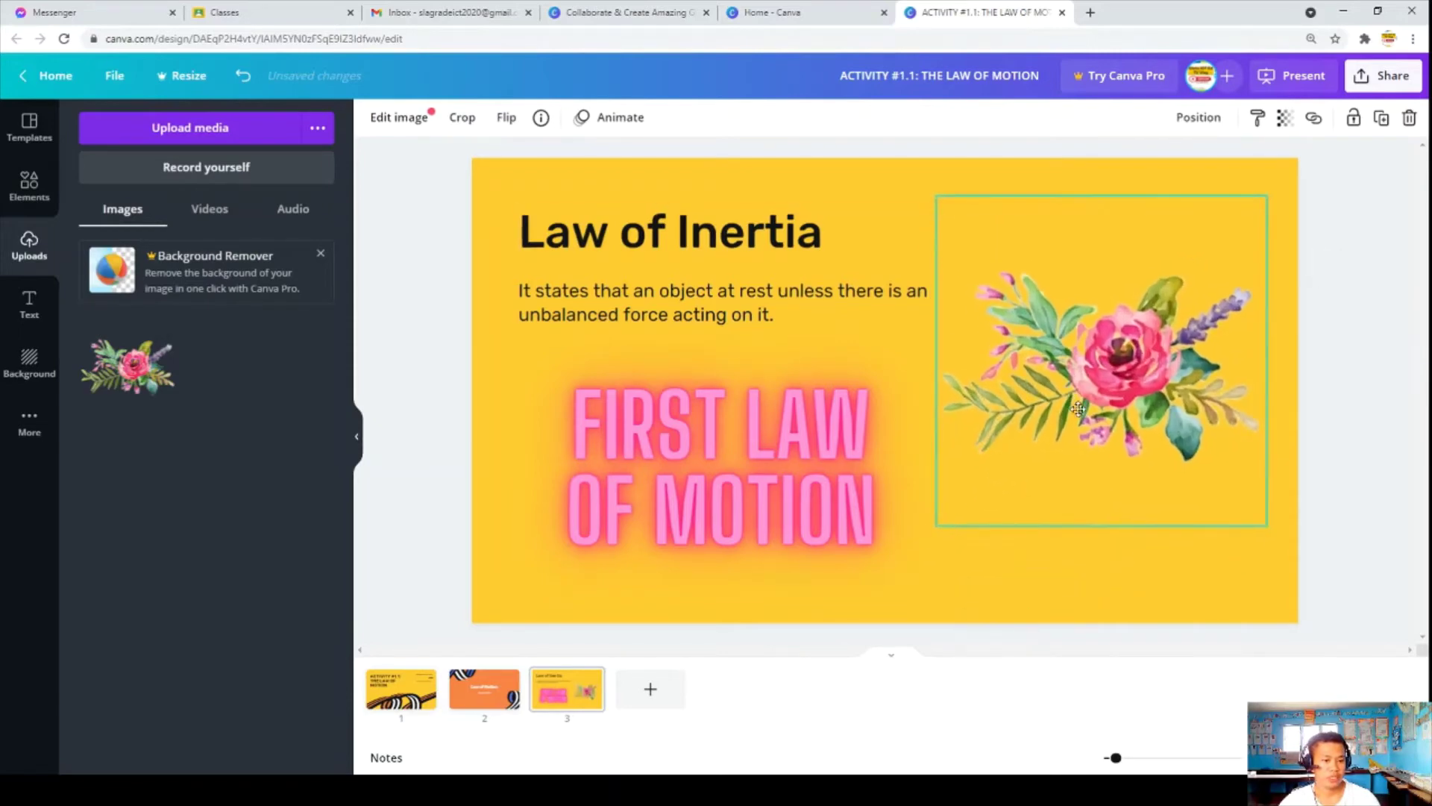
{"action": "mouse_move", "coordinate": [940, 564]}
{"action": "left_mouse_down"}
{"action": "mouse_move", "coordinate": [933, 544]}
{"action": "mouse_move", "coordinate": [930, 575]}
{"action": "left_mouse_up"}
{"action": "left_click", "coordinate": [1360, 397]}
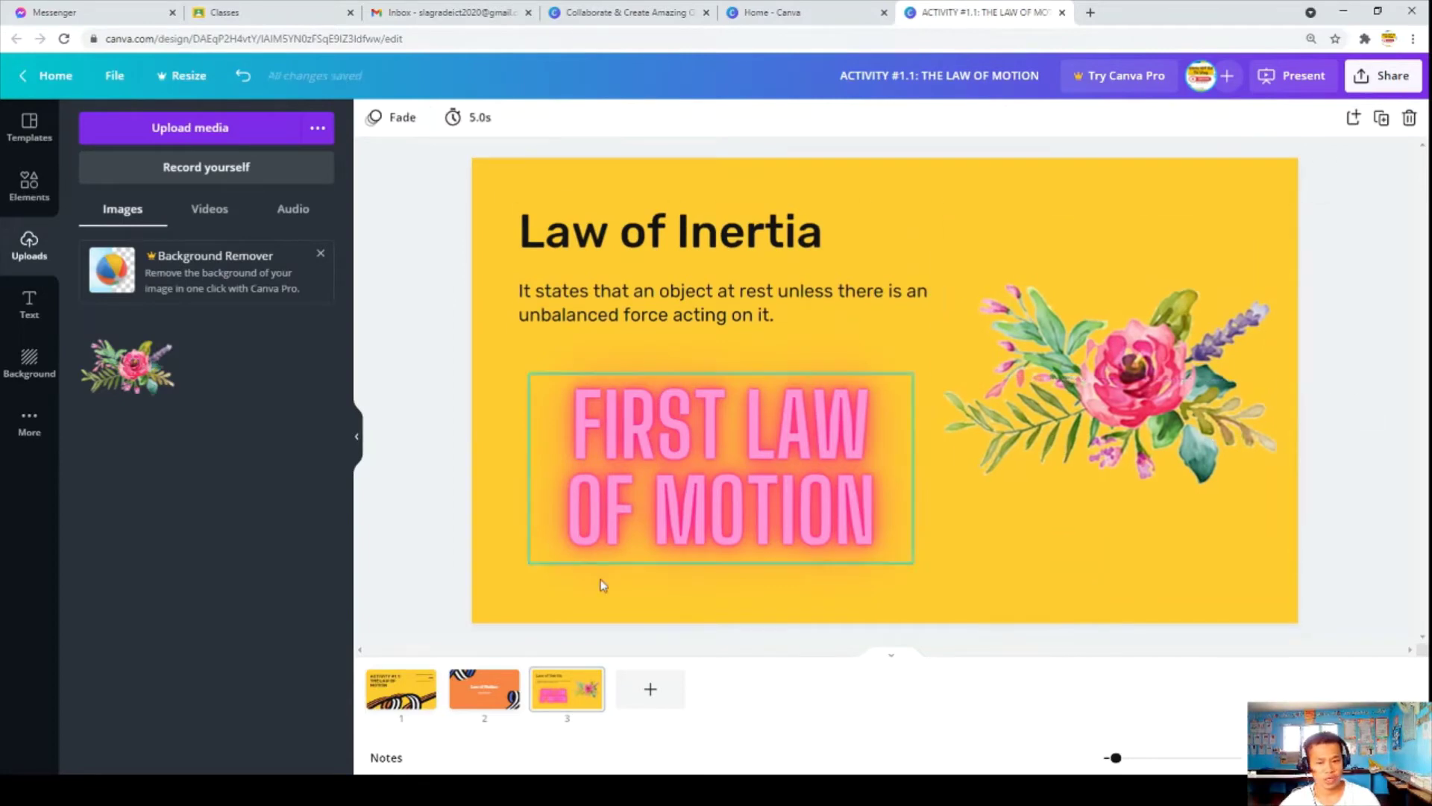
Add blank slides 4 and 5, then apply a pale yellow gradient background to slide 5.
{"action": "left_click", "coordinate": [650, 690]}
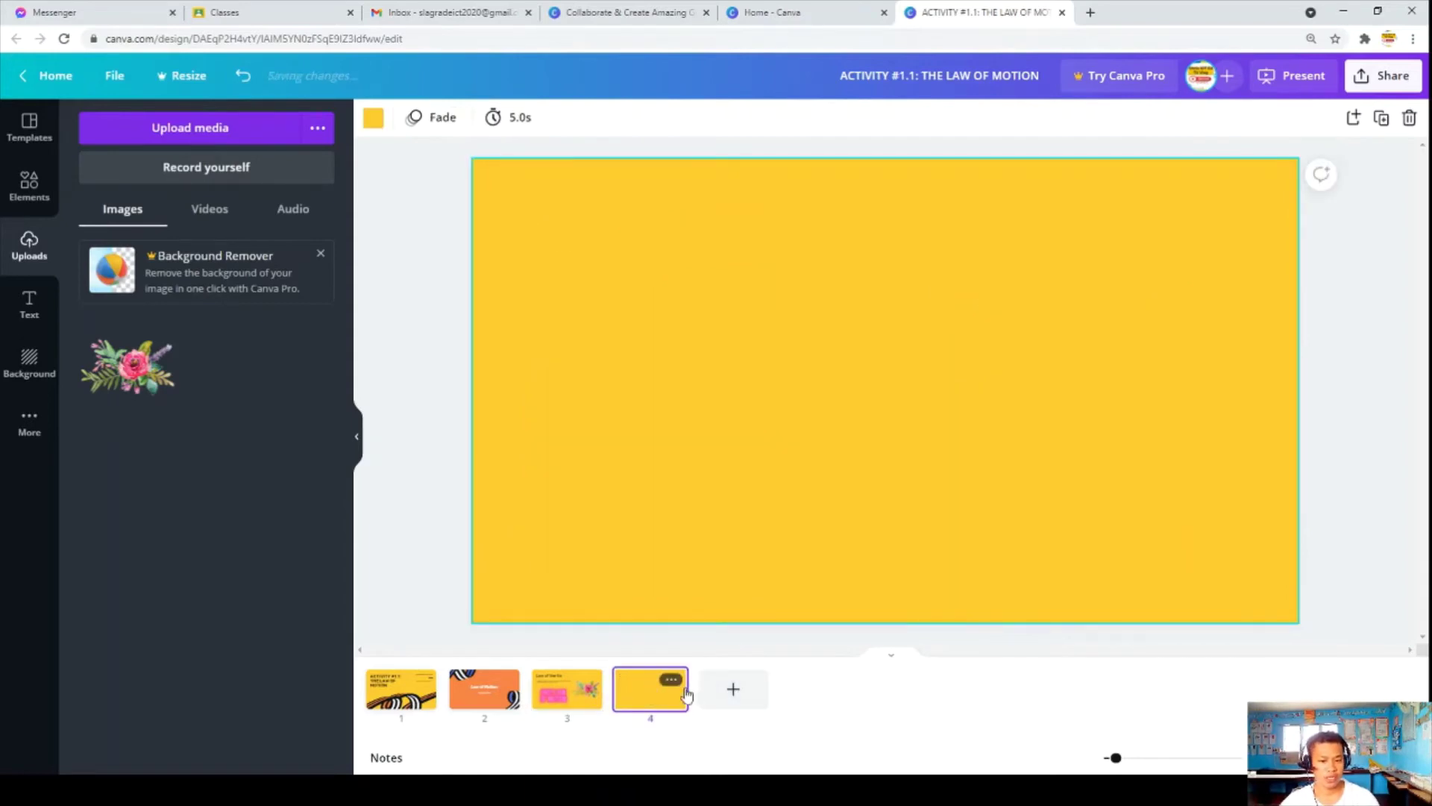
{"action": "left_click", "coordinate": [719, 695]}
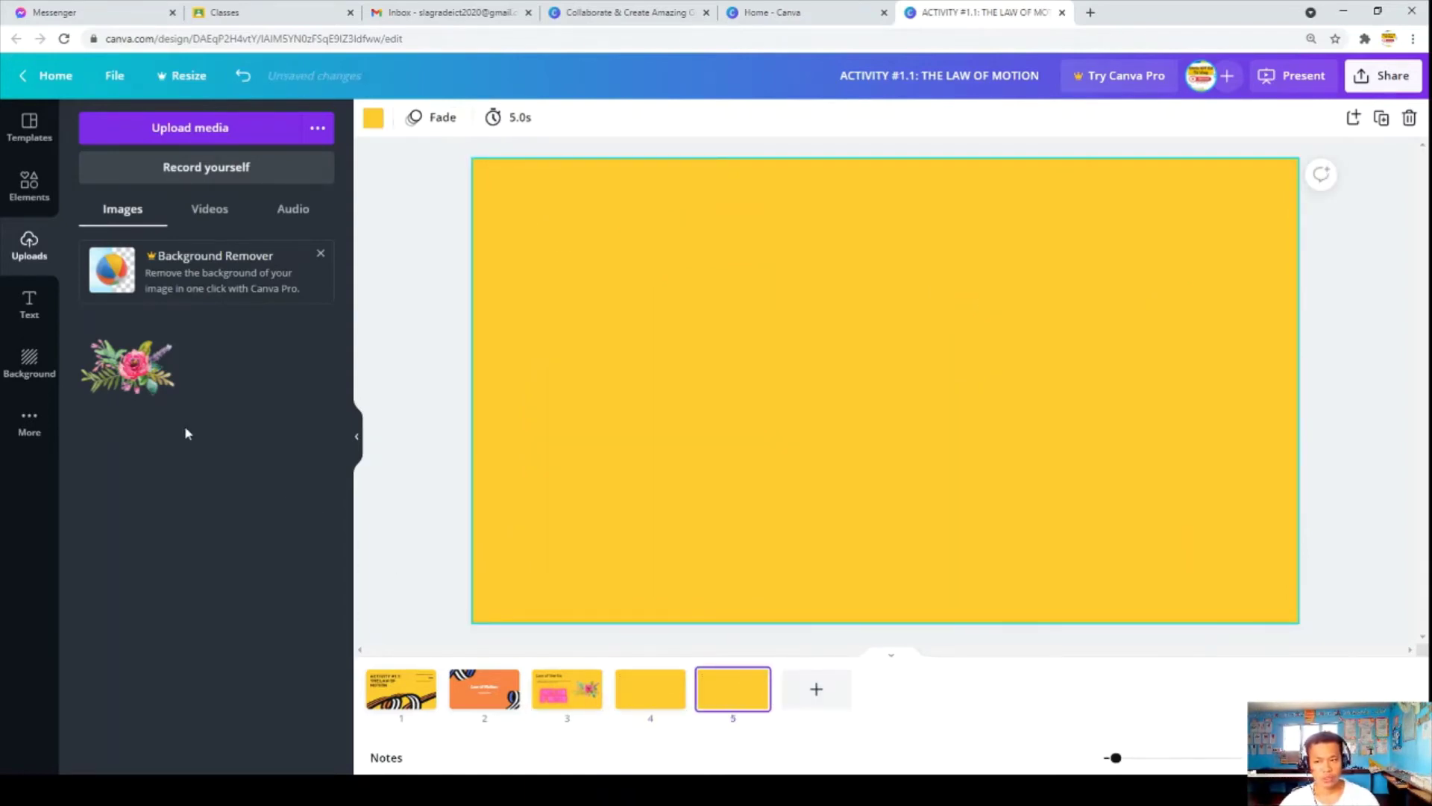
{"action": "left_click", "coordinate": [27, 370]}
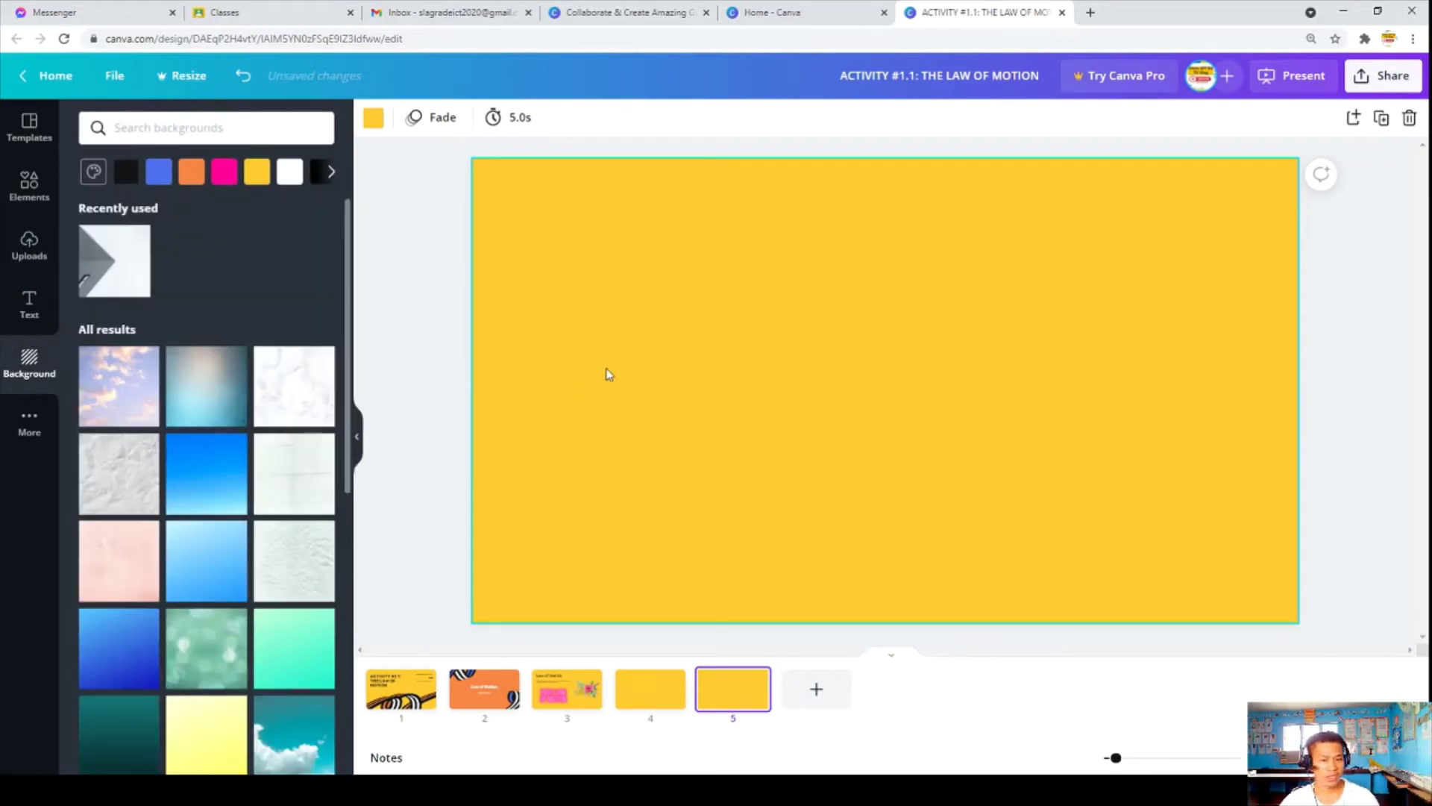
{"action": "scroll", "coordinate": [209, 478], "scroll_direction": "down", "scroll_amount": 5}
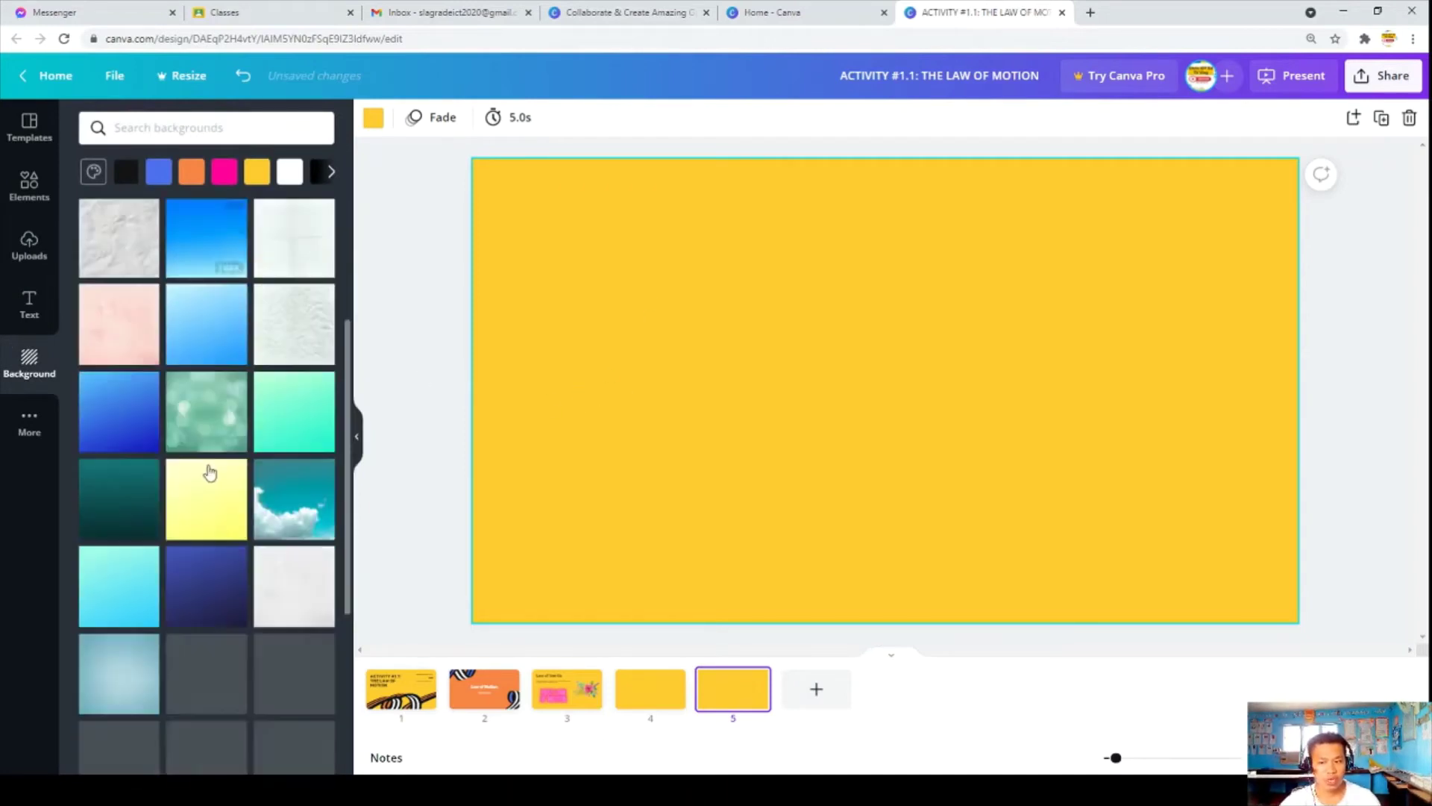
{"action": "left_click", "coordinate": [187, 447]}
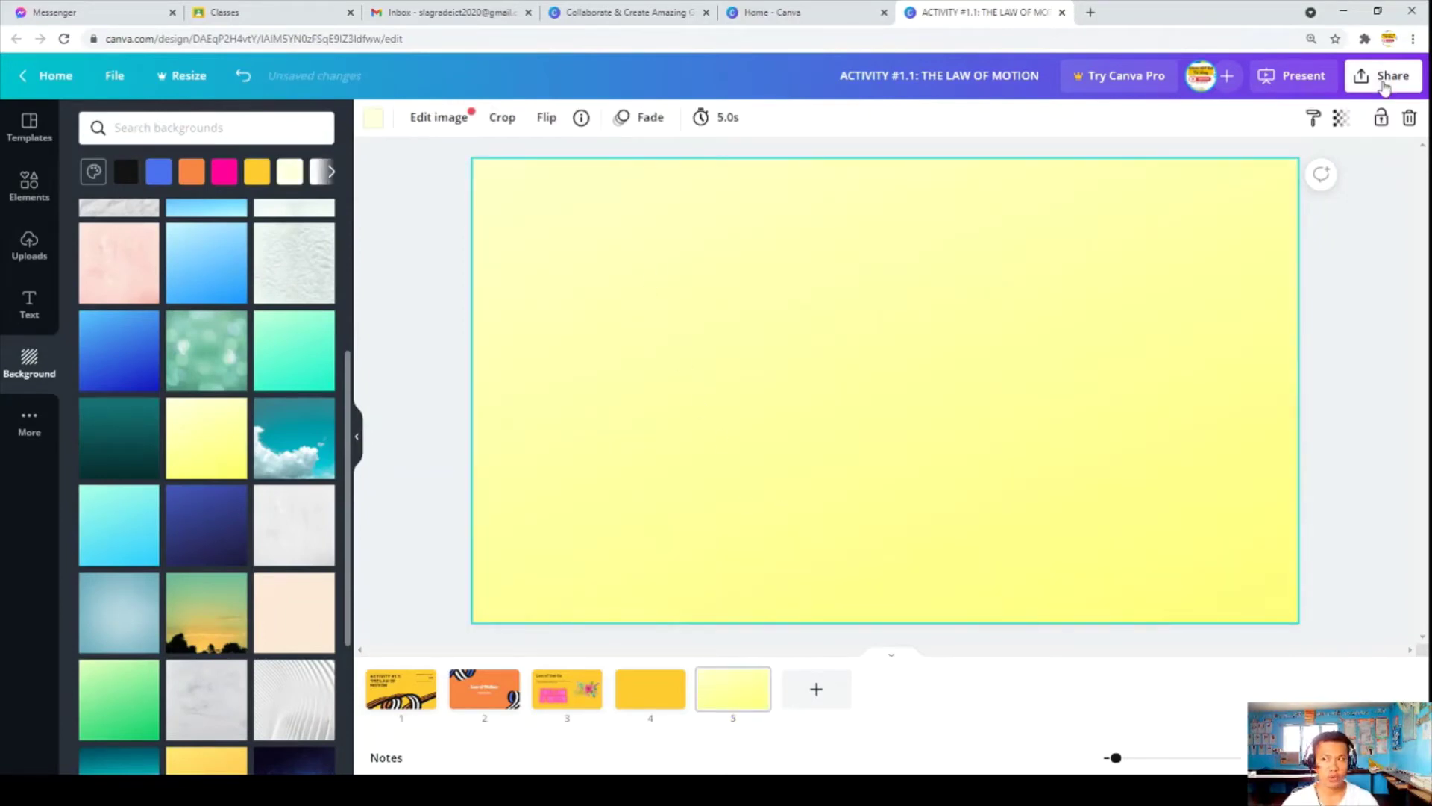
Look through the Download and Embed share options, then enable 'anyone with the link can edit' and copy the link.
{"action": "left_click", "coordinate": [1384, 84]}
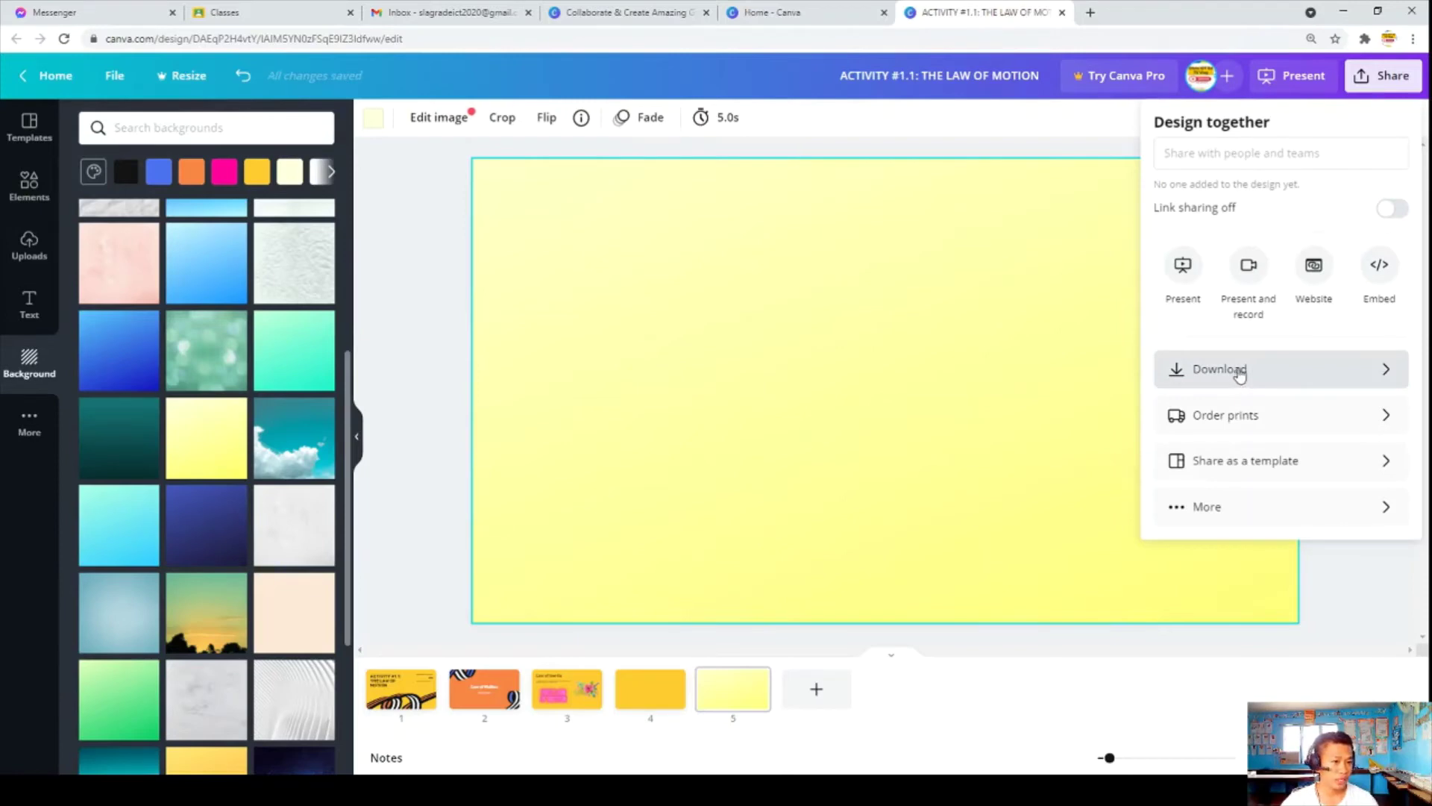
{"action": "left_click", "coordinate": [1237, 377]}
{"action": "left_click", "coordinate": [1401, 118]}
{"action": "left_click", "coordinate": [1384, 79]}
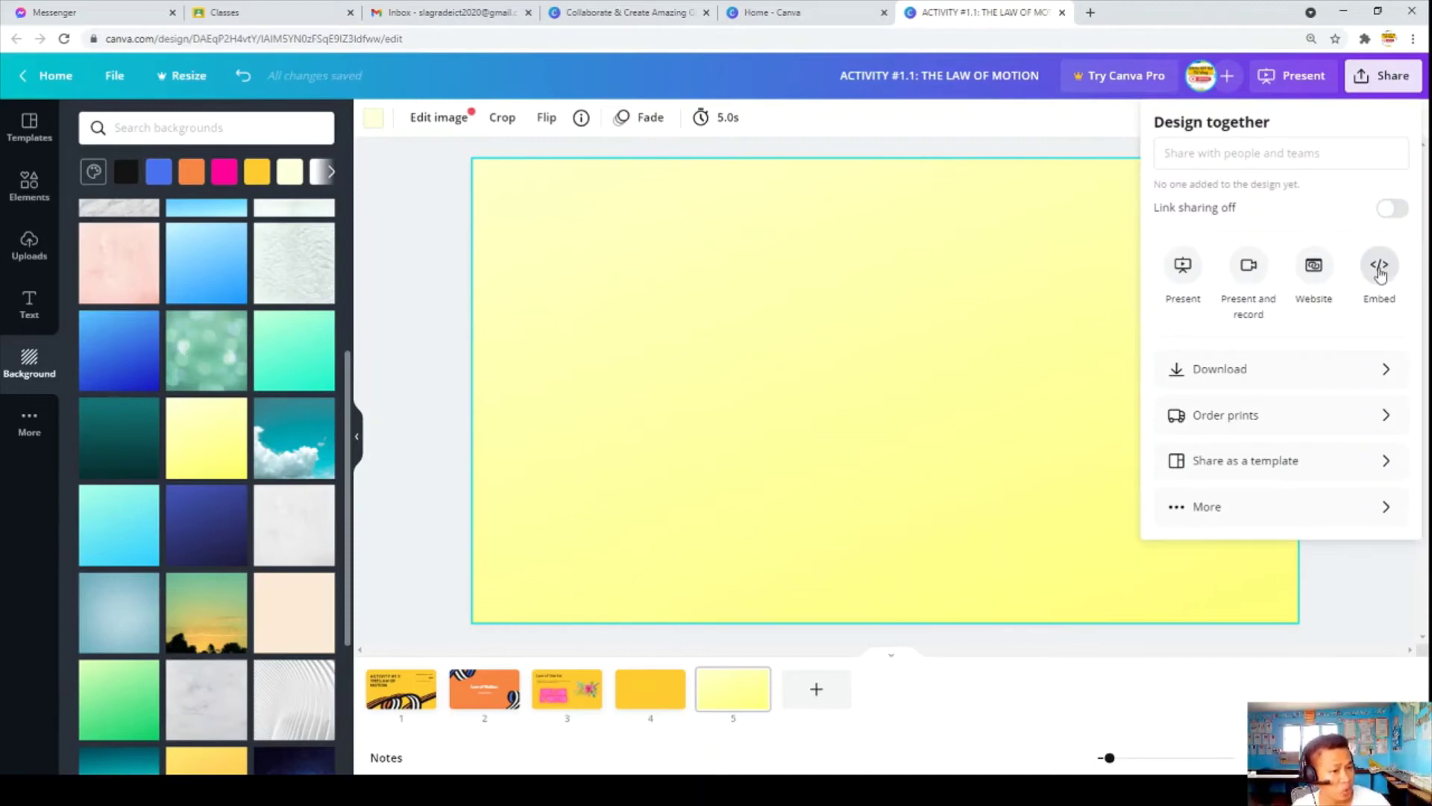
{"action": "left_click", "coordinate": [1379, 266]}
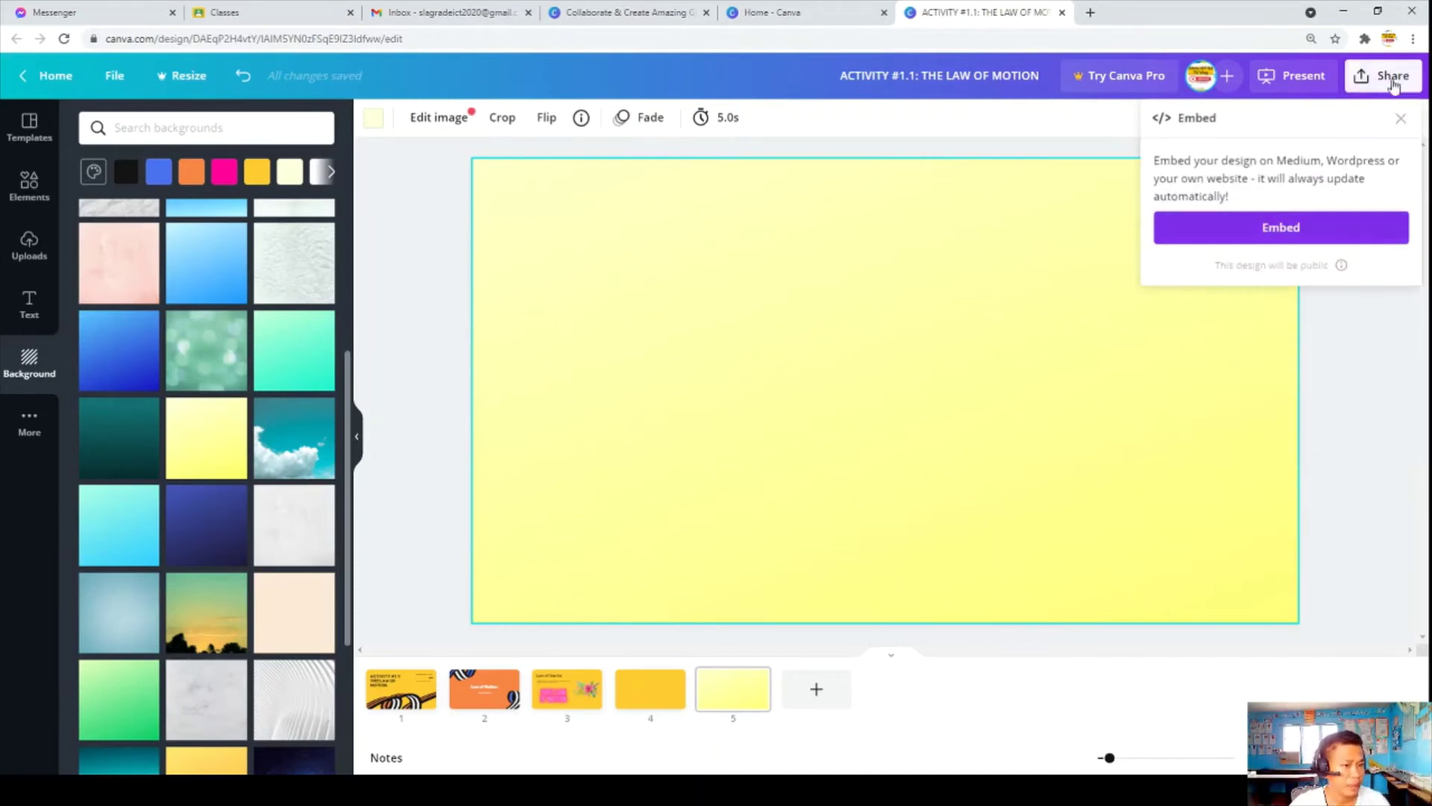
{"action": "left_click", "coordinate": [1392, 79]}
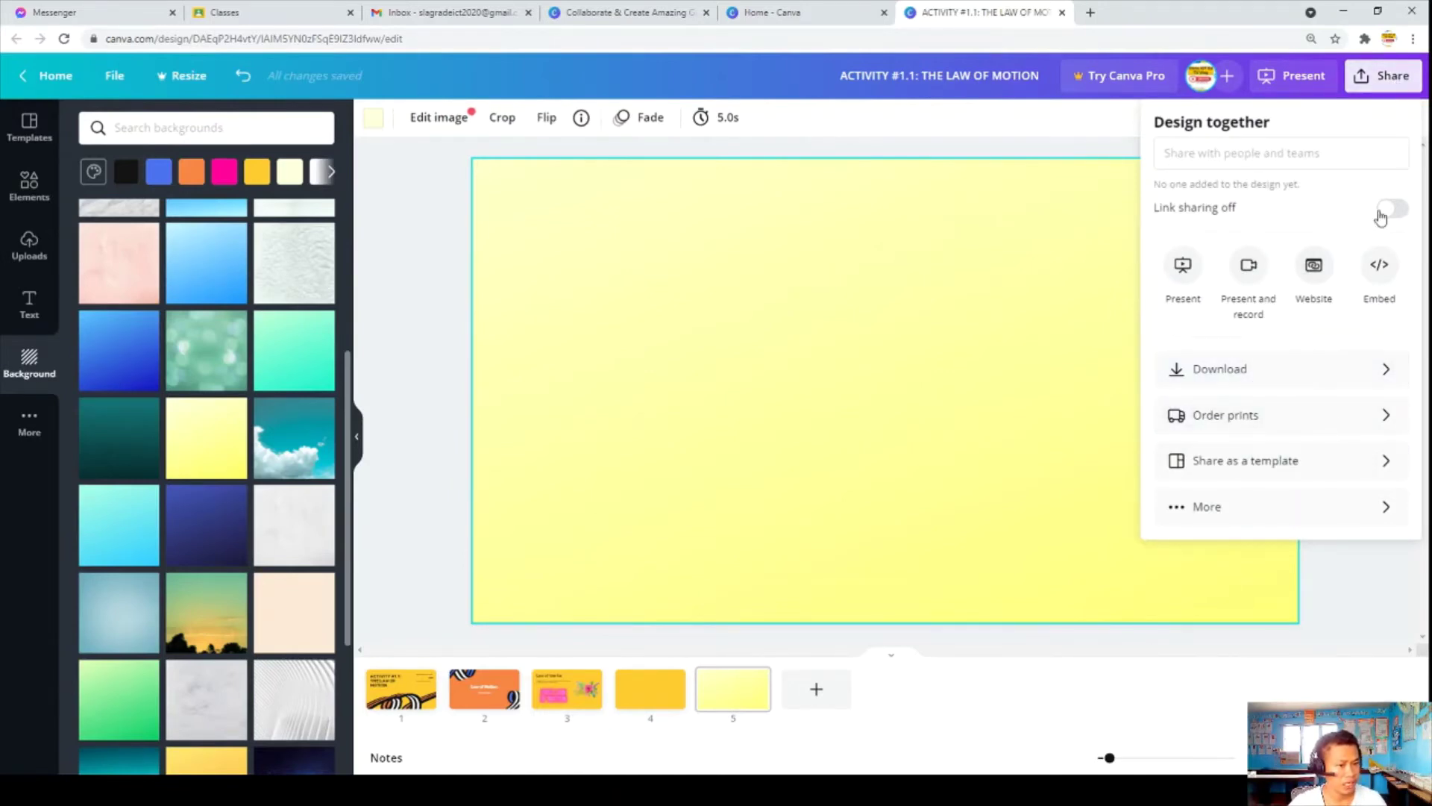
{"action": "left_click", "coordinate": [1390, 209]}
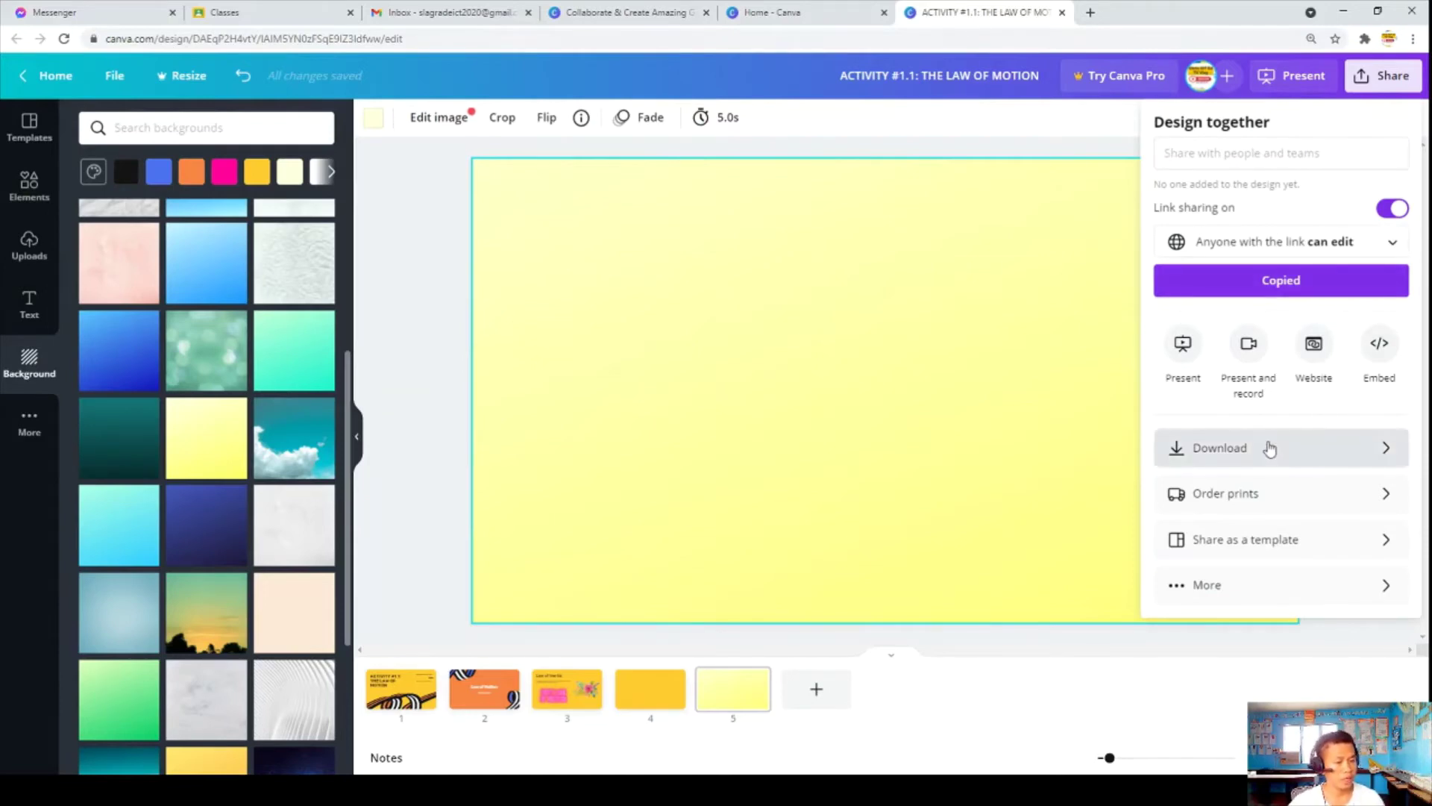
Download all 5 pages with the file type set to MP4 Video.
{"action": "left_click", "coordinate": [1268, 448]}
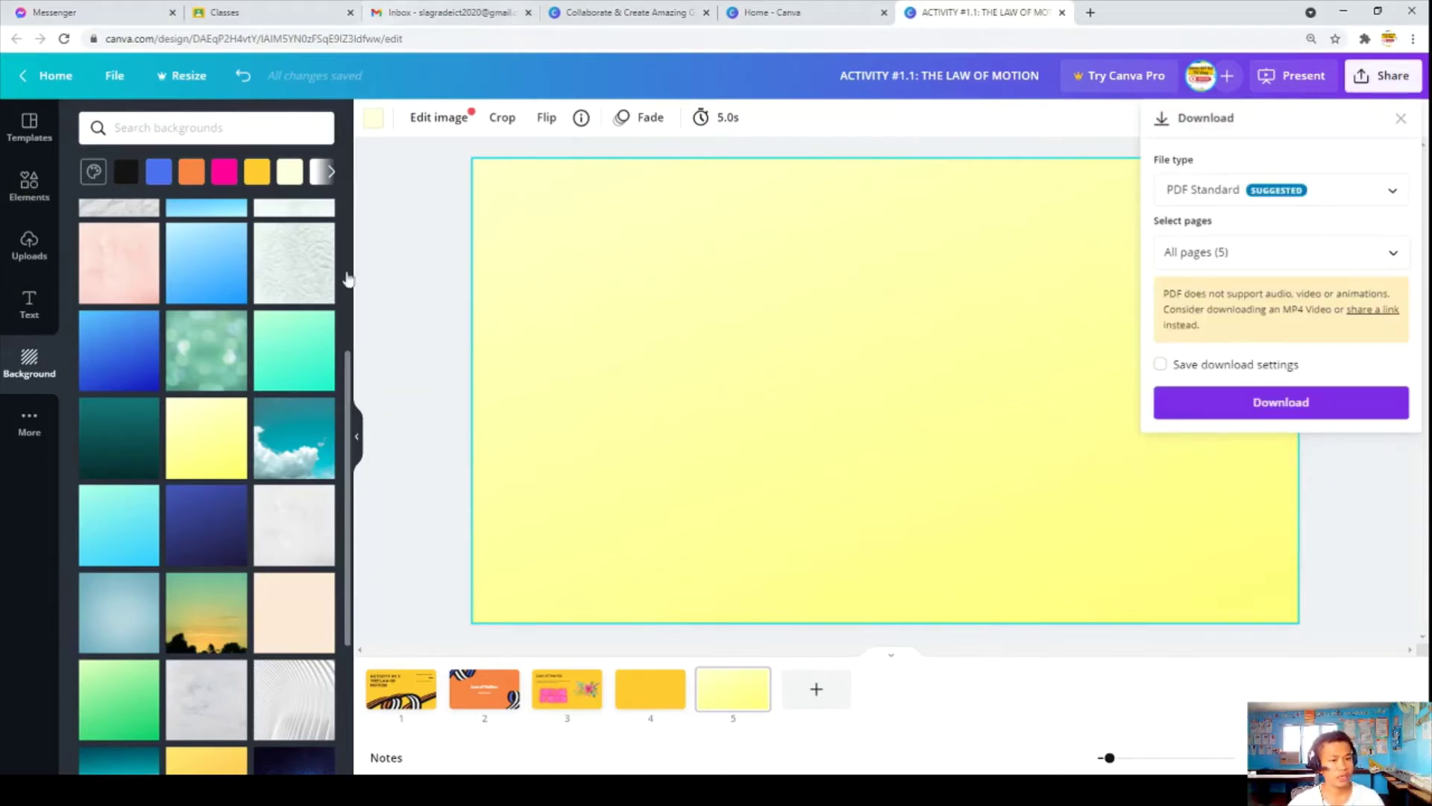
{"action": "left_click", "coordinate": [1216, 191]}
{"action": "left_click", "coordinate": [1210, 335]}
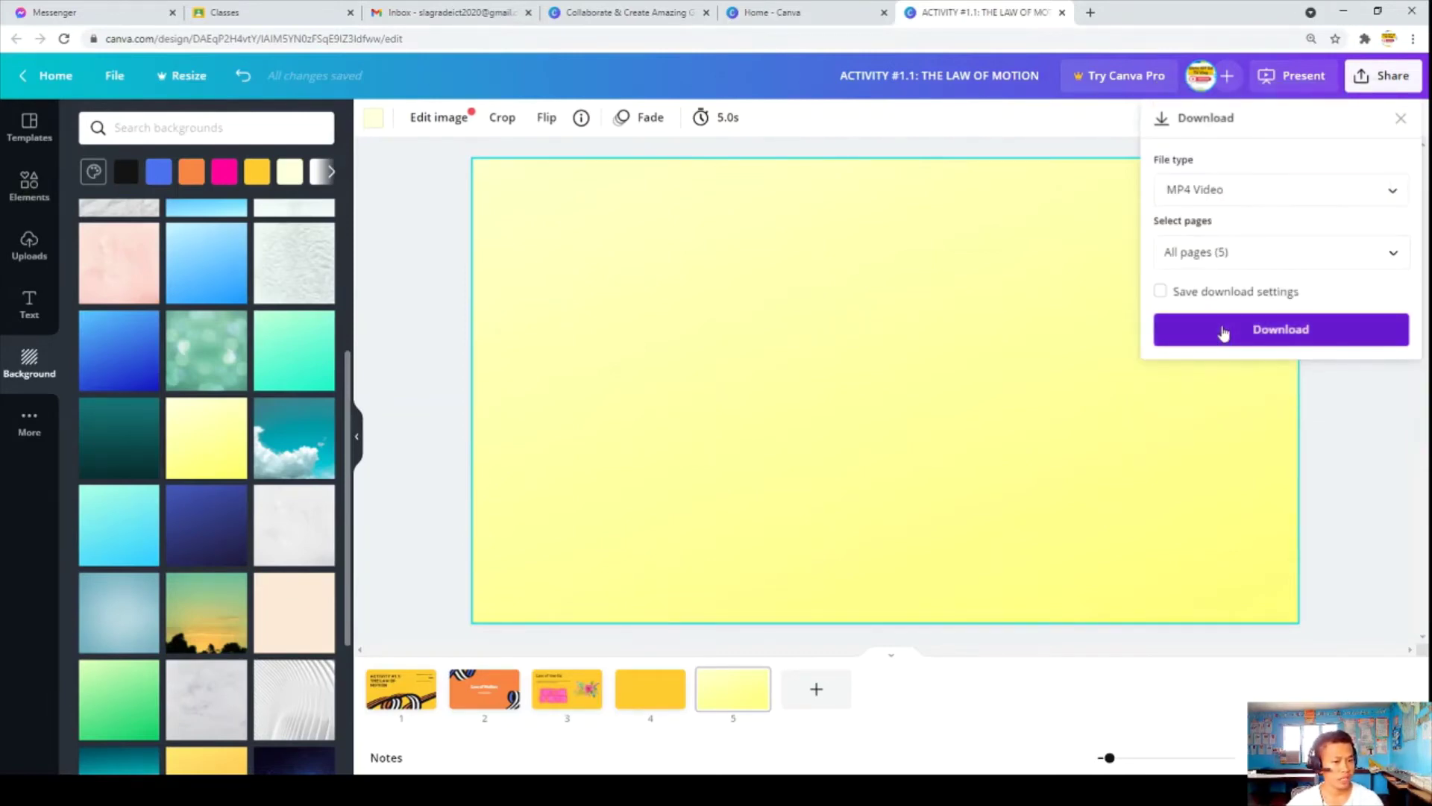
{"action": "left_click", "coordinate": [1223, 332]}
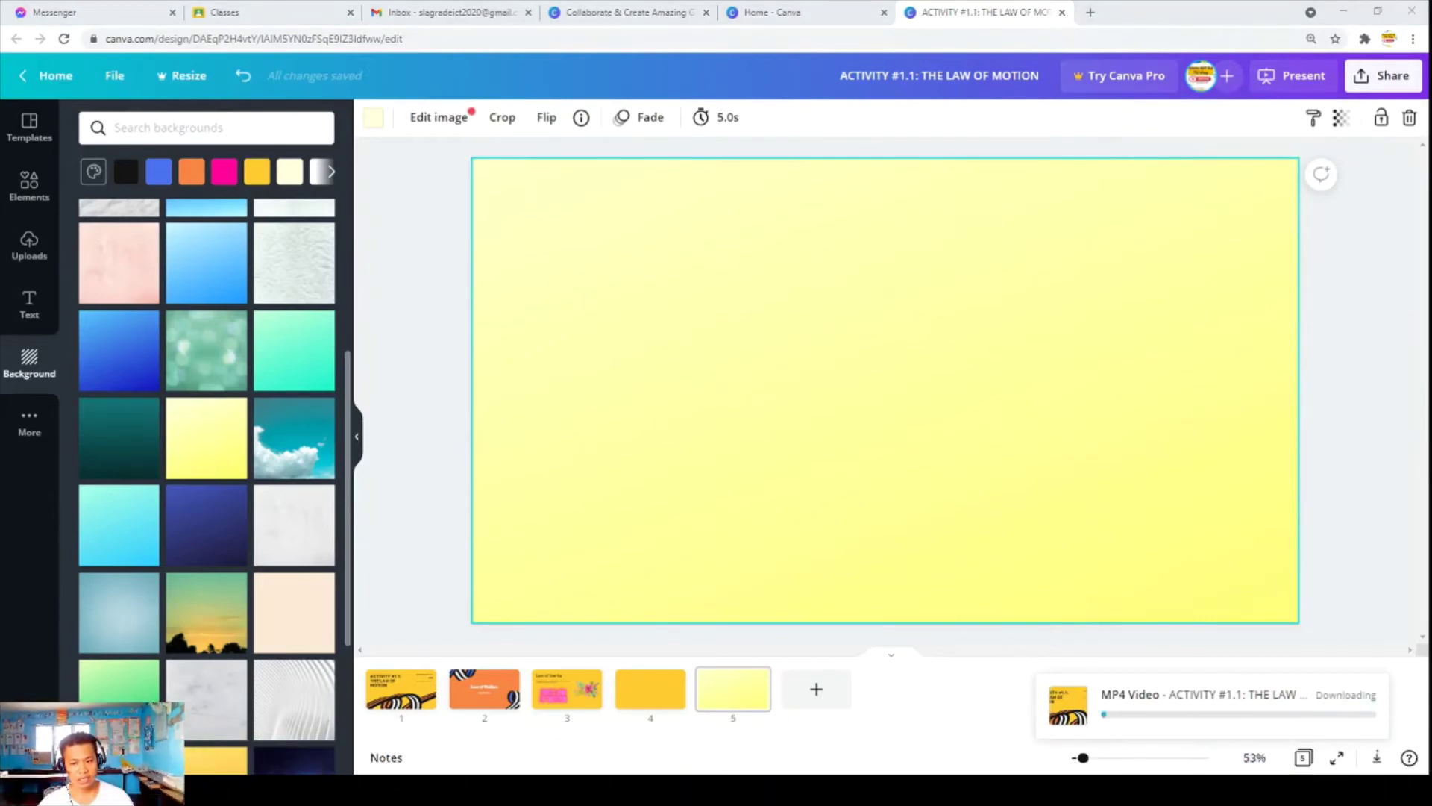
{"action": "left_click", "coordinate": [588, 760]}
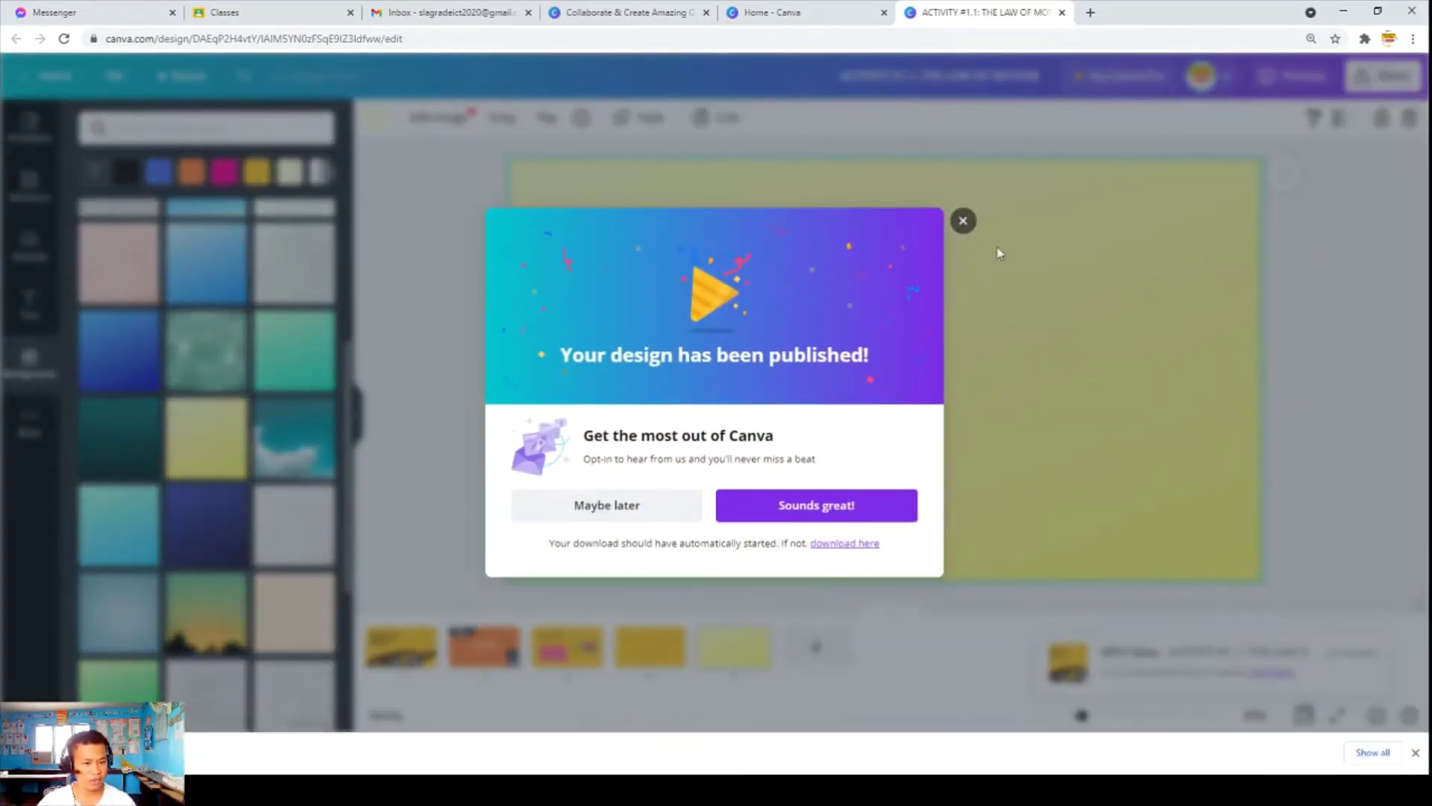
Close the 'Your design has been published!' dialog.
{"action": "left_click", "coordinate": [963, 222]}
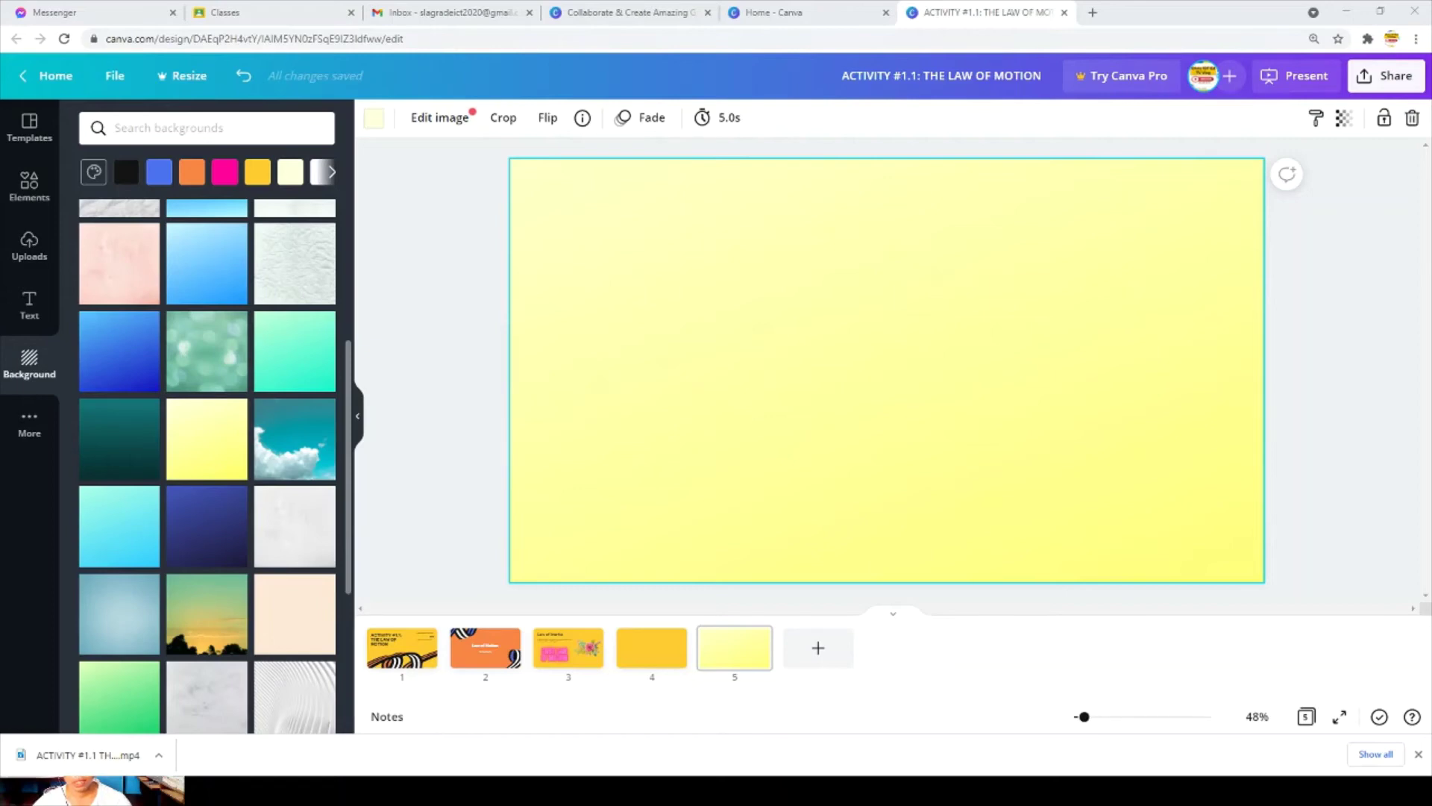
{"action": "left_click", "coordinate": [115, 767]}
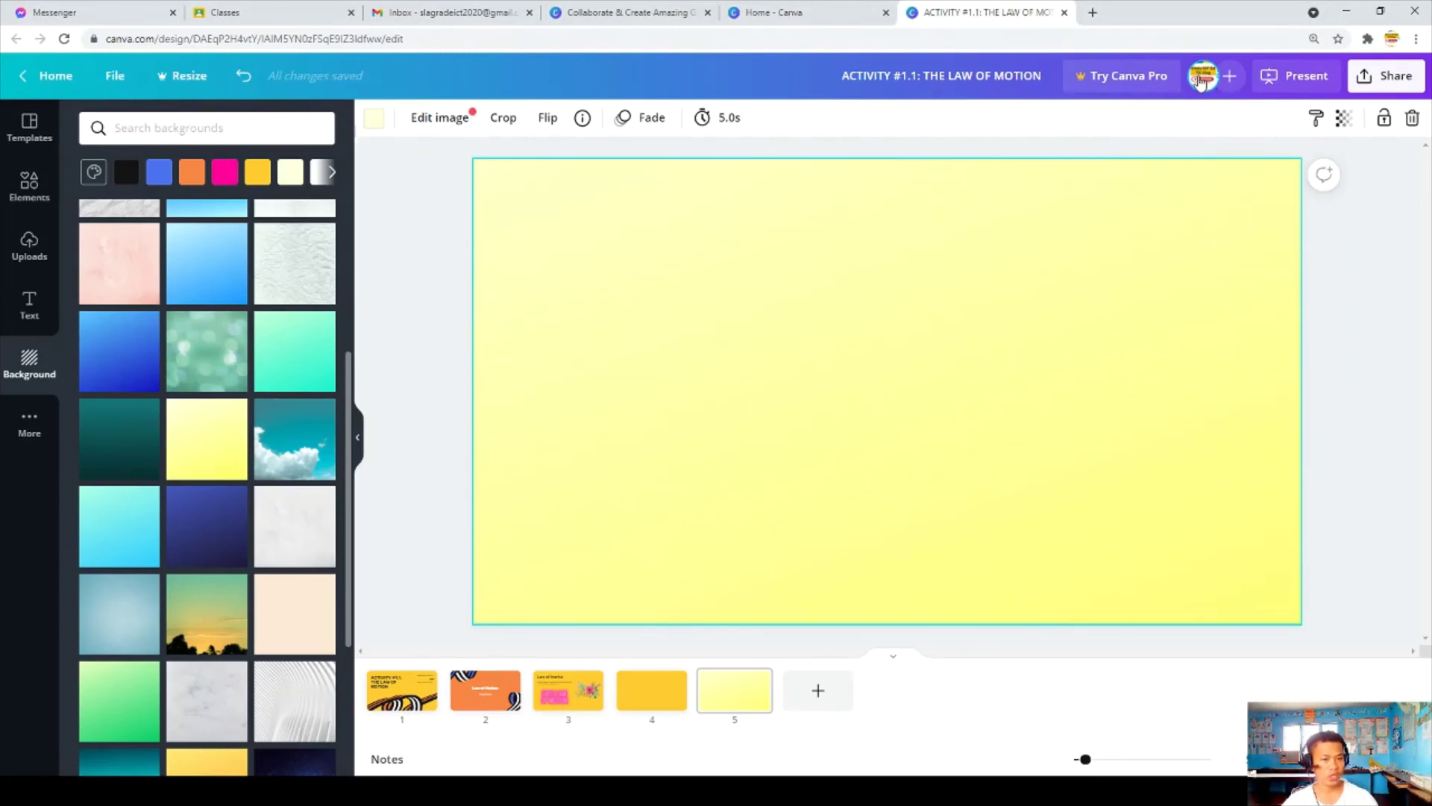
Go to the Canva home page and close the duplicate home tab and leftover collaboration tab.
{"action": "left_click", "coordinate": [54, 78]}
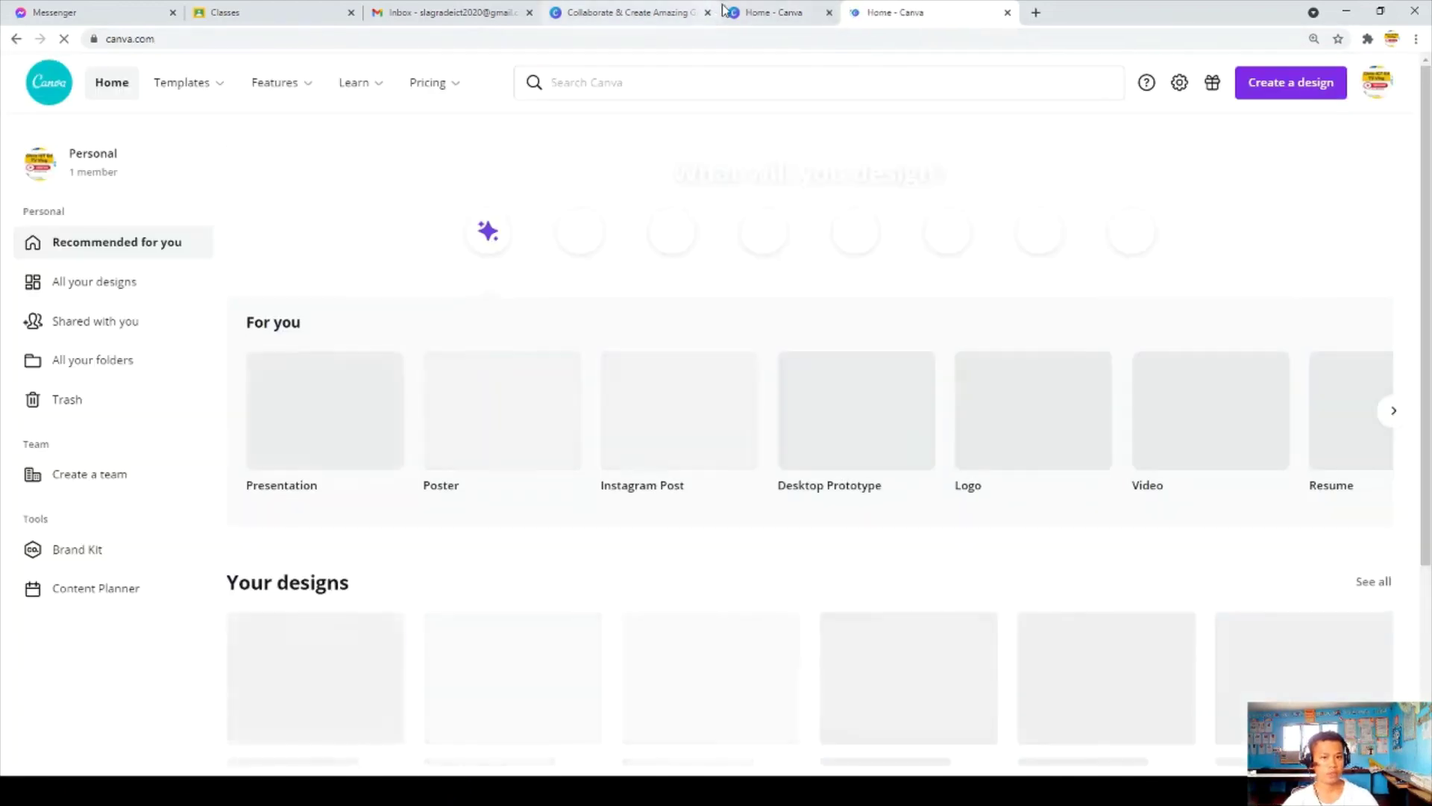
{"action": "left_click", "coordinate": [885, 13]}
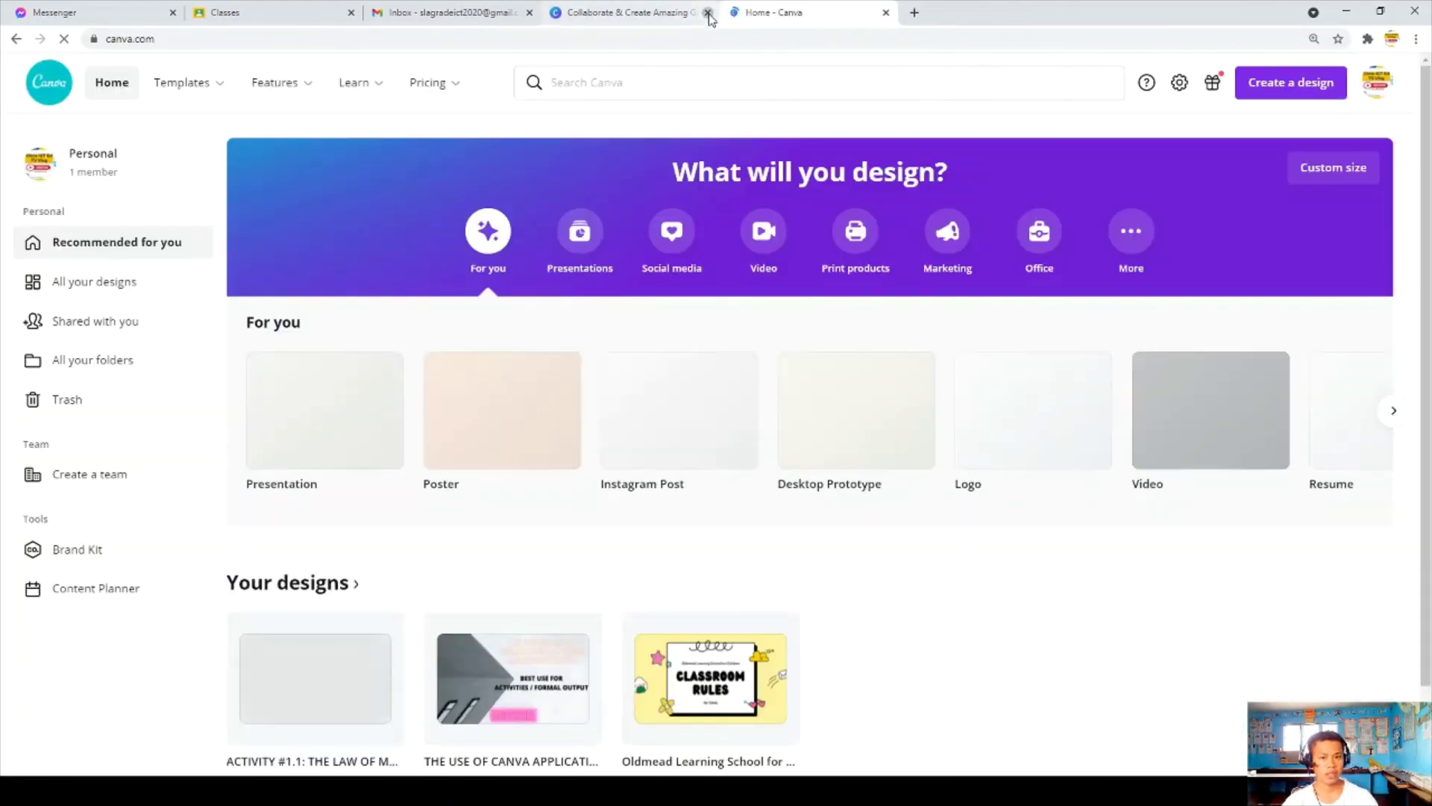
{"action": "left_click", "coordinate": [708, 12]}
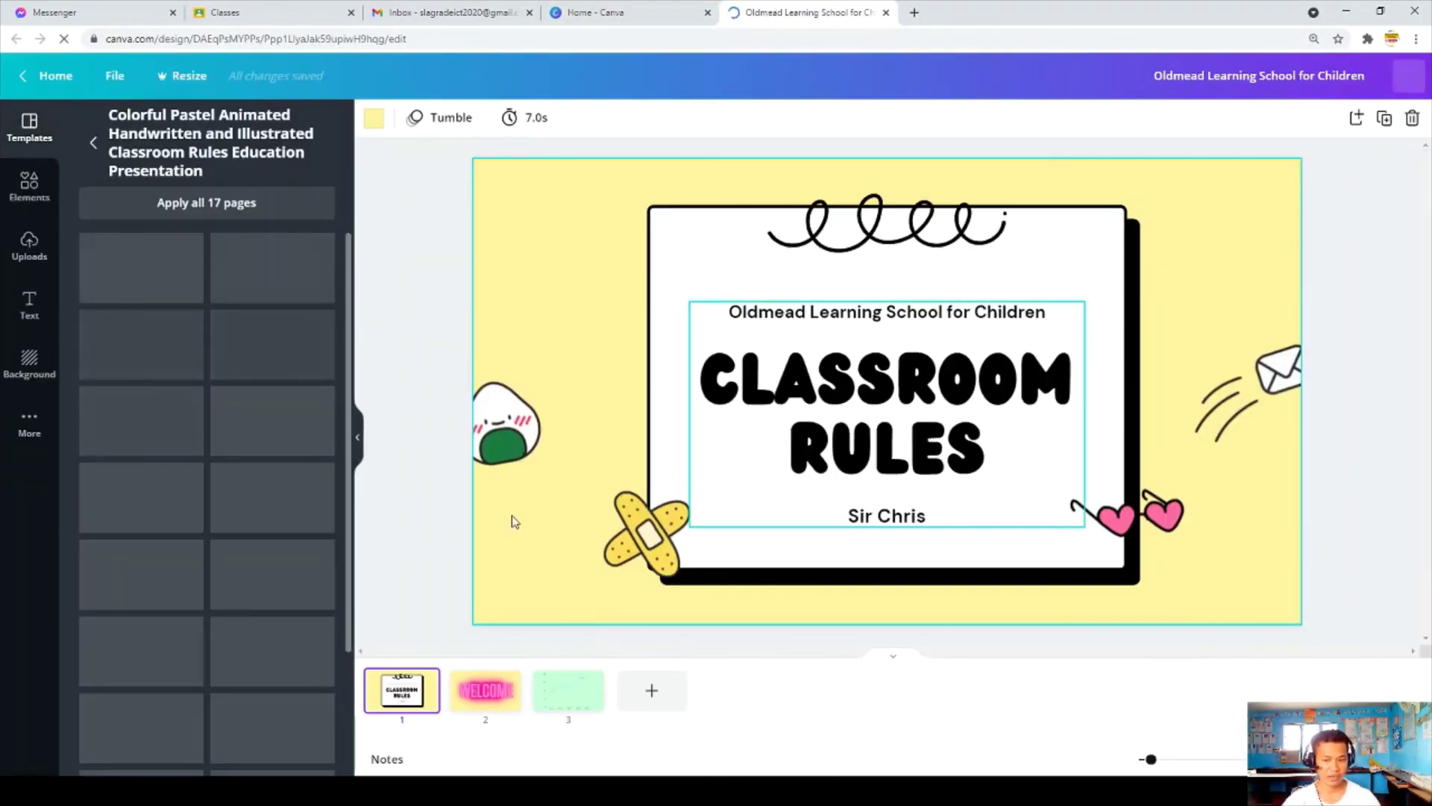
Preview the Classroom Rules design's WELCOME and chart slides, then close its tab.
{"action": "left_click", "coordinate": [481, 699]}
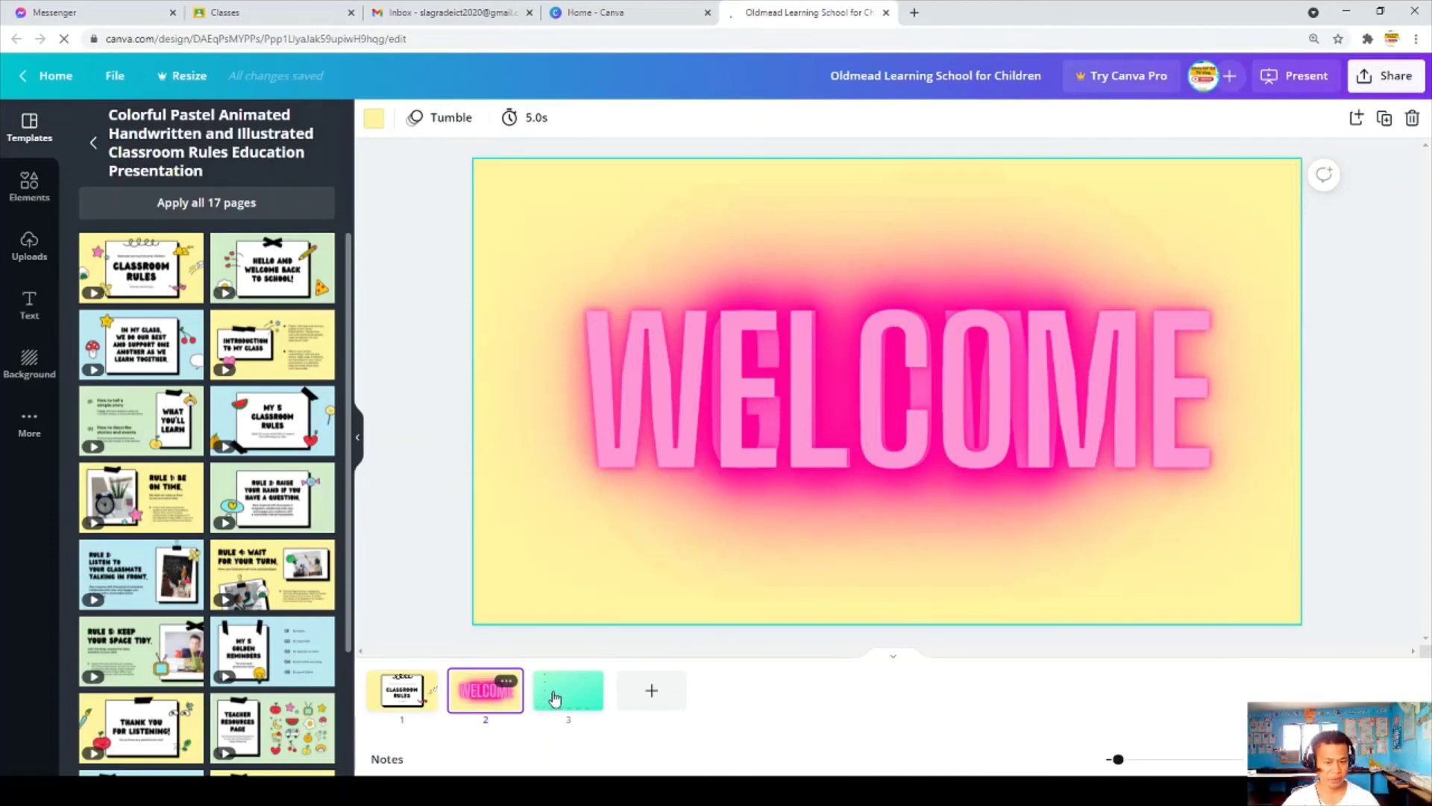
{"action": "left_click", "coordinate": [567, 697]}
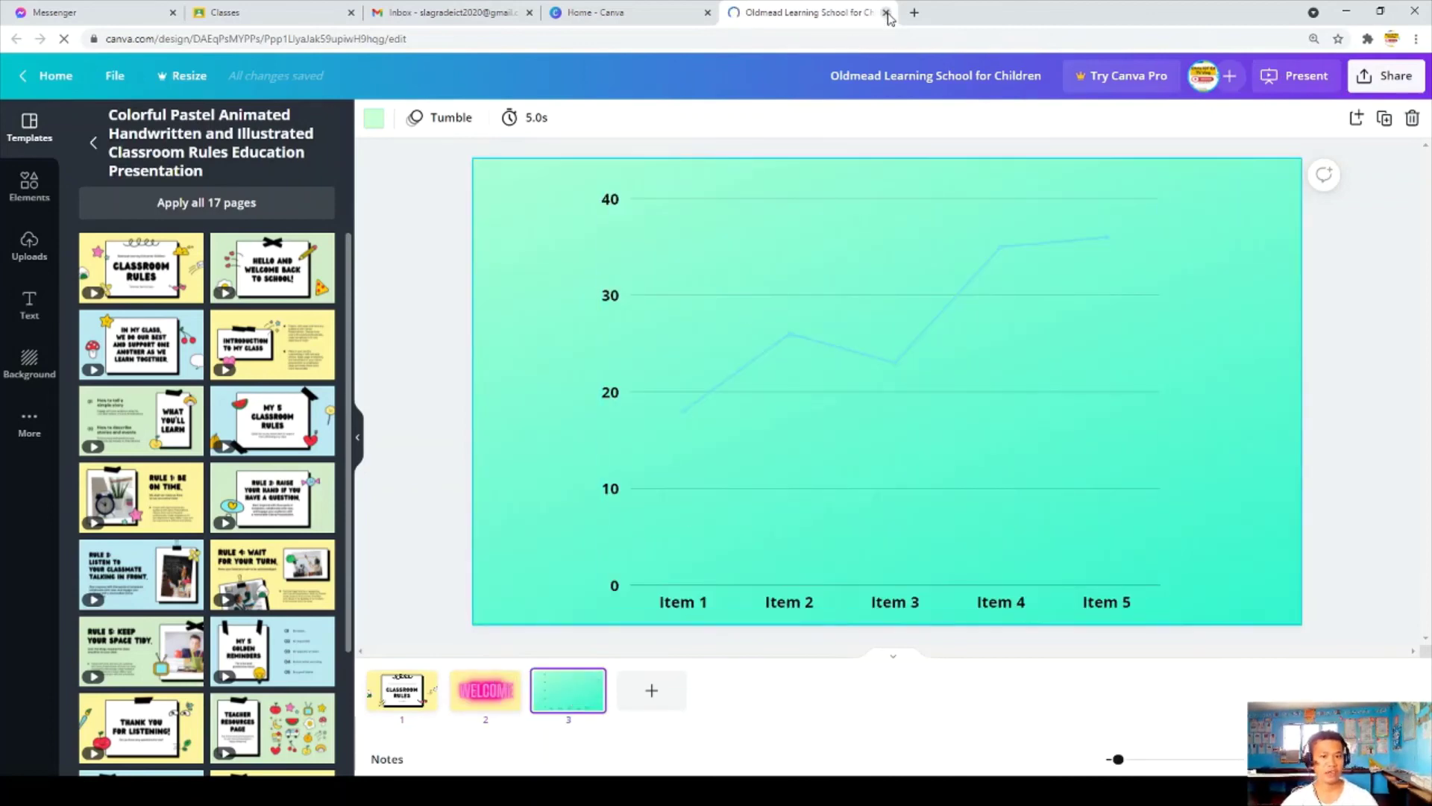
{"action": "left_click", "coordinate": [886, 12]}
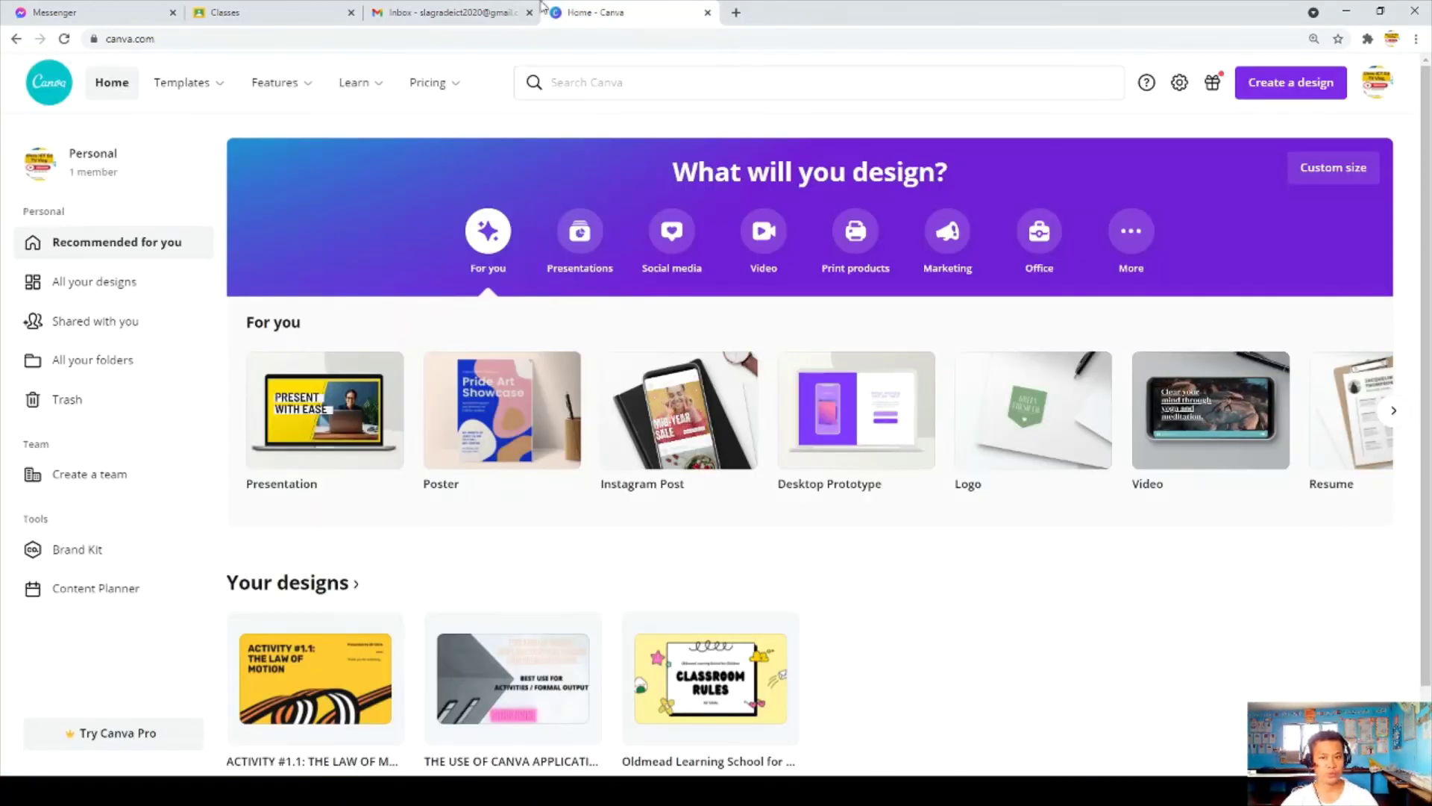
{"action": "left_click", "coordinate": [445, 8]}
{"action": "left_click", "coordinate": [627, 12]}
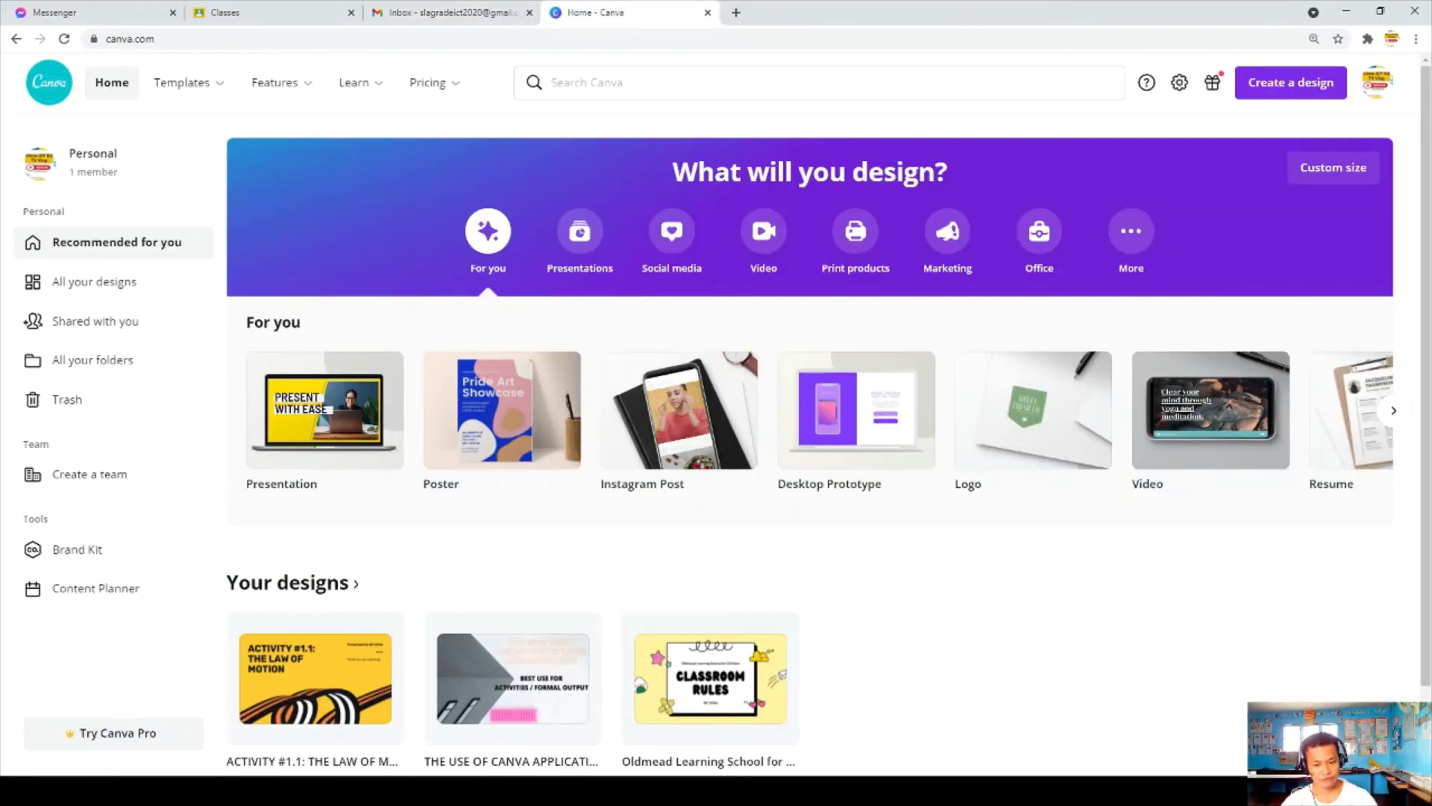